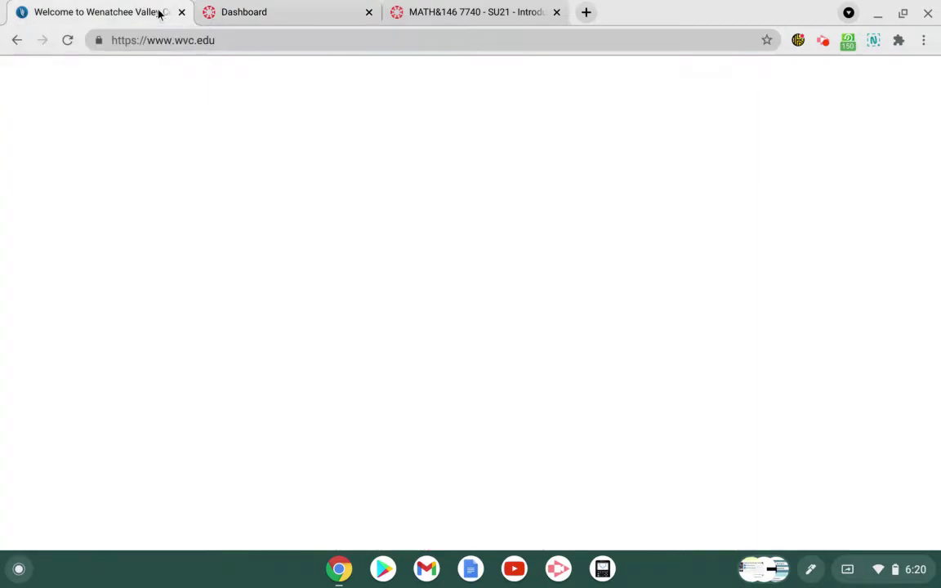
Step: Scroll the wvc.edu Quick Links panel down to the Student Tools list showing Canvas
scroll(415, 240, up, 10)
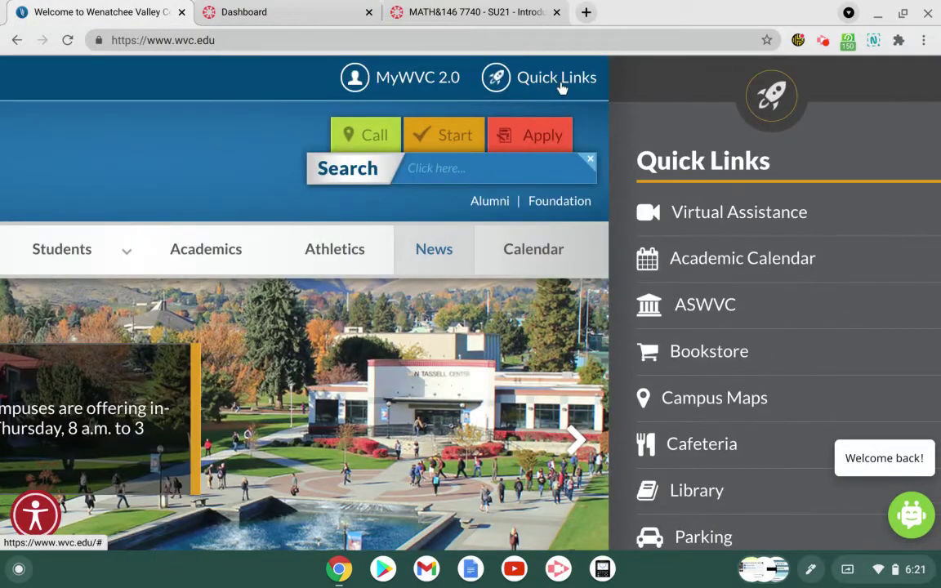
scroll(813, 315, down, 5)
scroll(813, 315, down, 1)
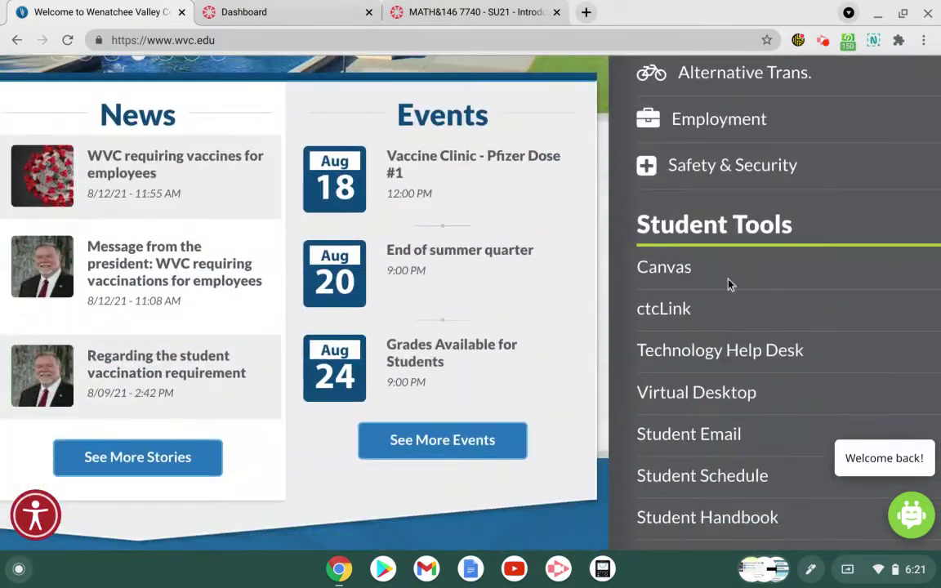
Step: From the Dashboard, go to the MATH&146 7740 – SU21 Introduction To Statistics home page and look it over
click(322, 14)
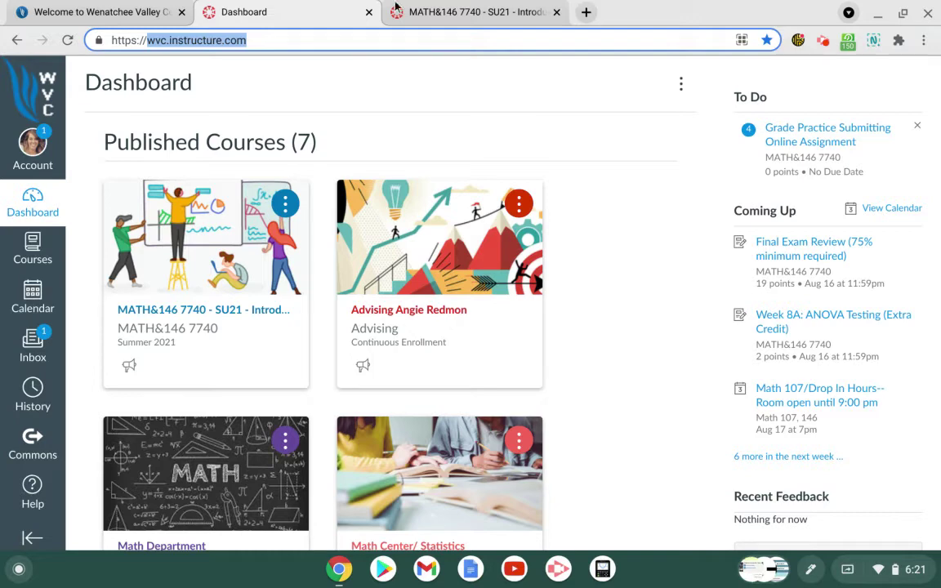
click(491, 13)
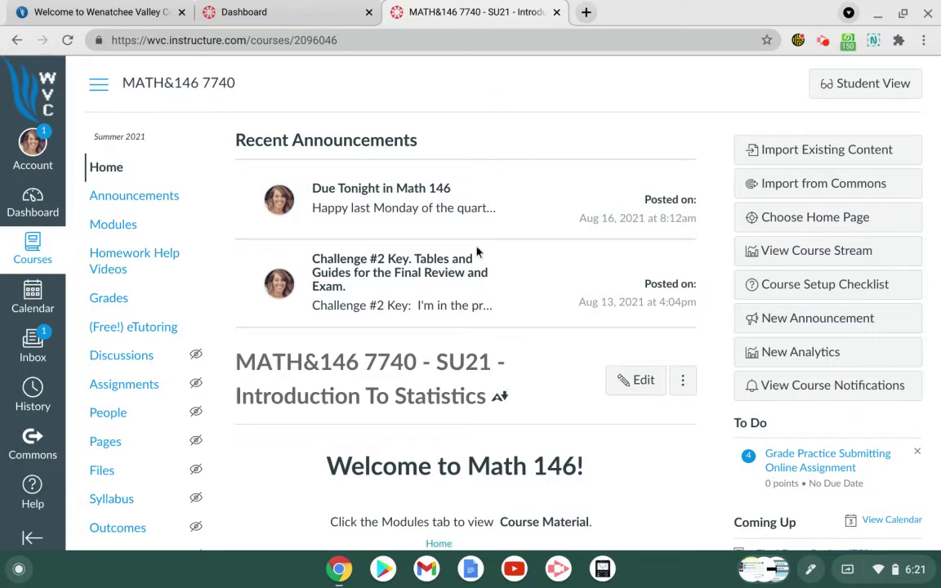
scroll(469, 265, down, 3)
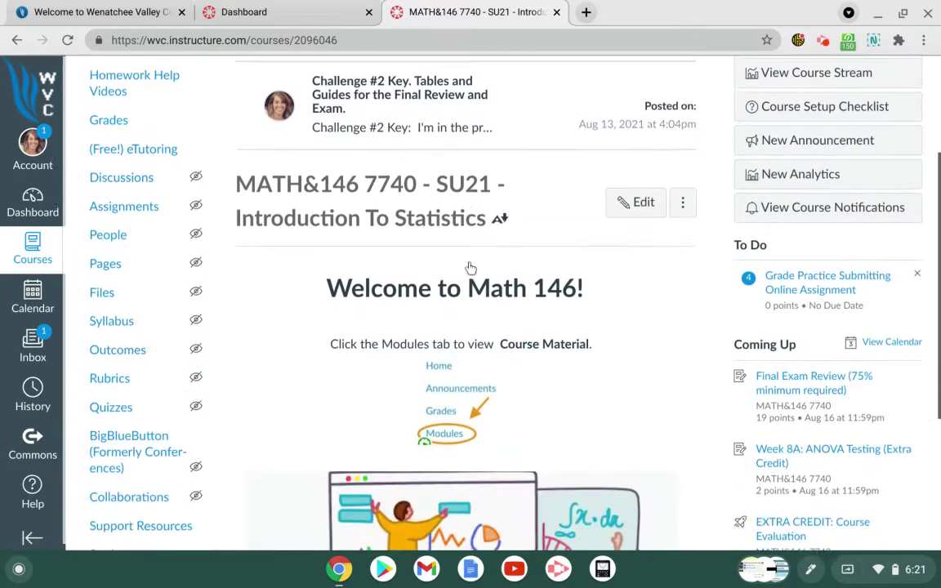
scroll(470, 268, down, 2)
scroll(471, 268, up, 5)
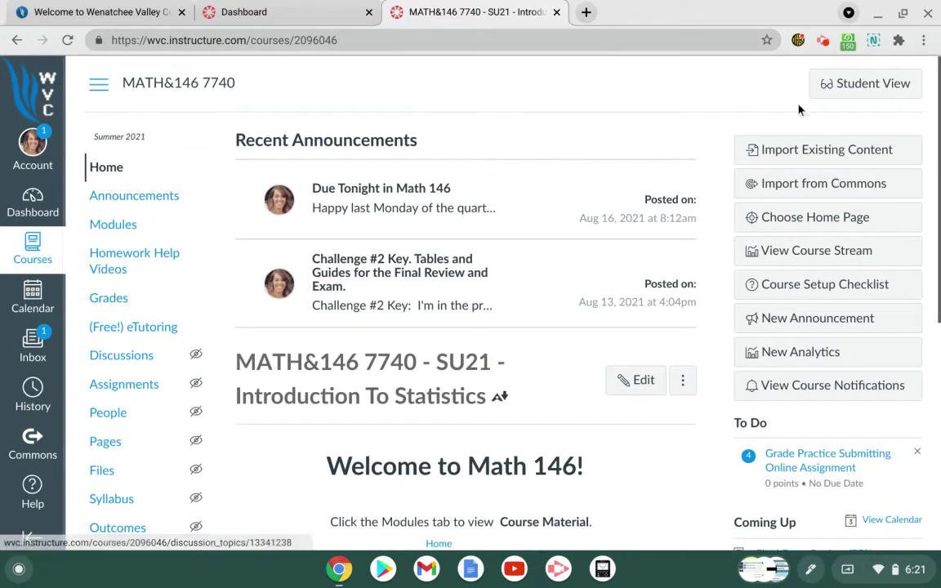
click(859, 87)
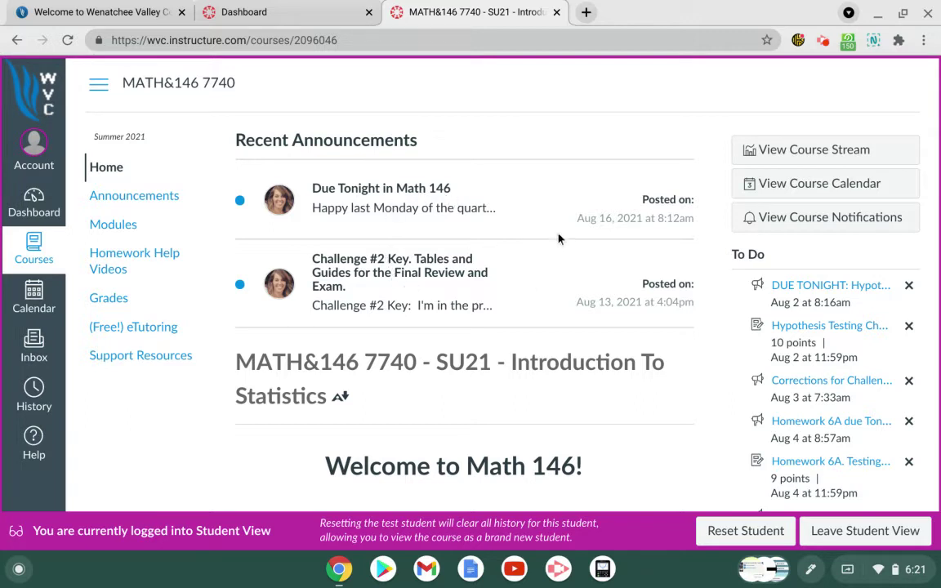
scroll(501, 304, down, 5)
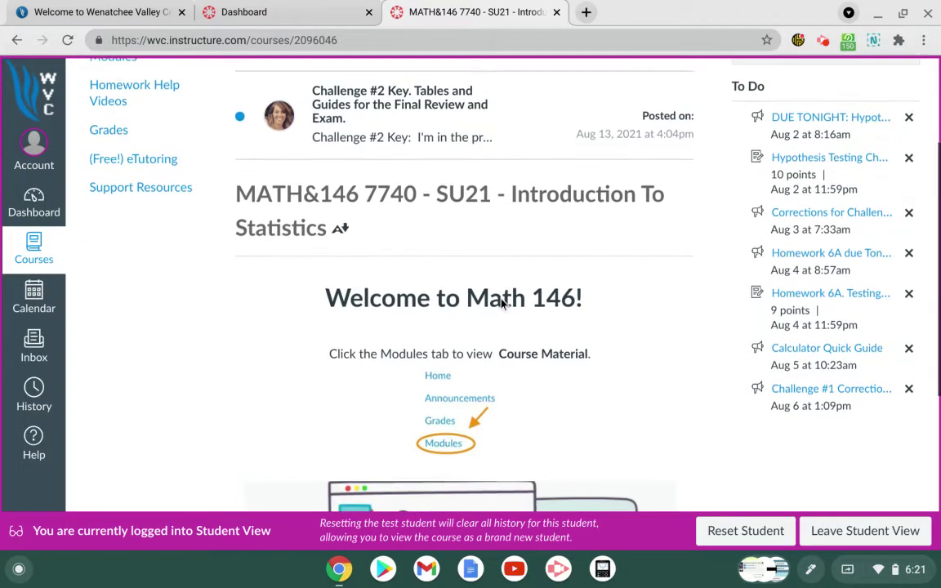
scroll(463, 282, down, 2)
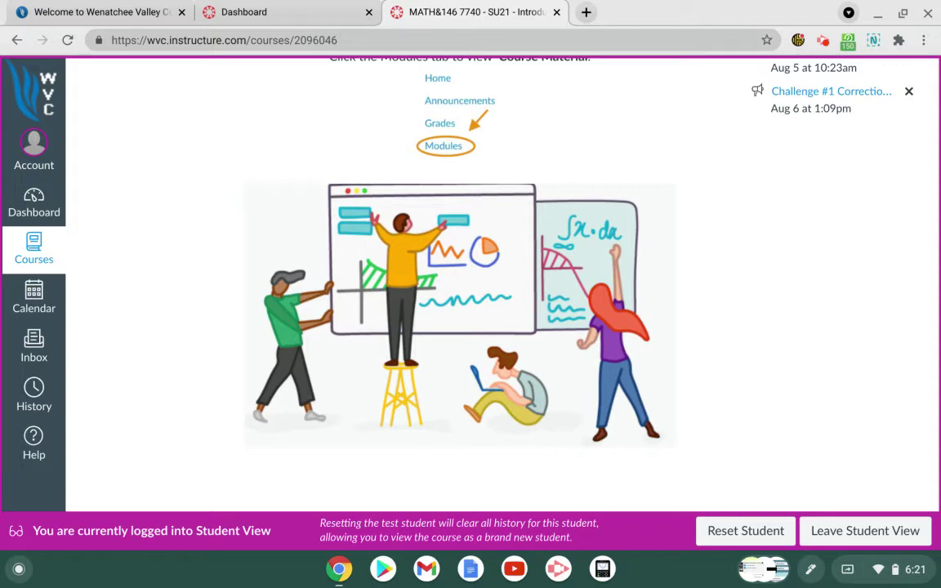
scroll(502, 304, up, 8)
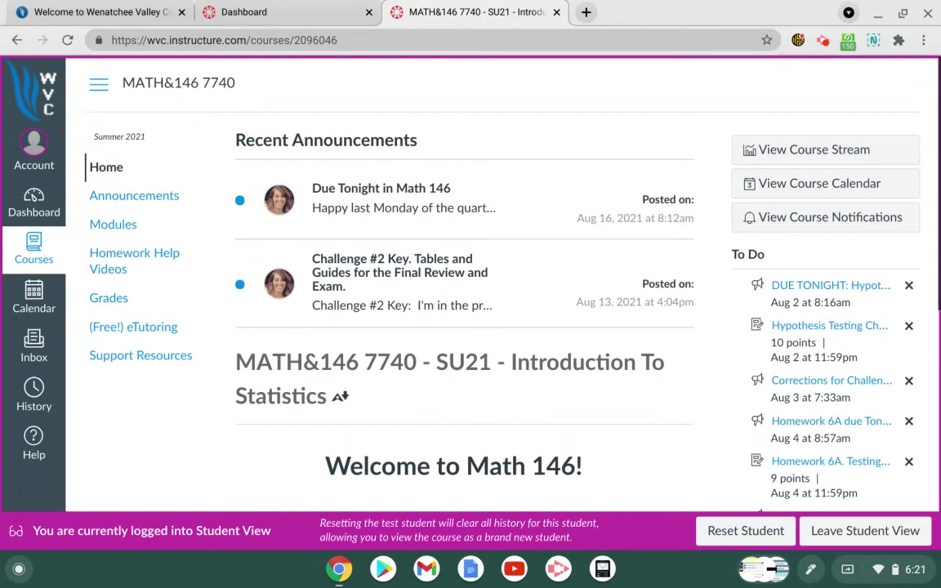
click(872, 532)
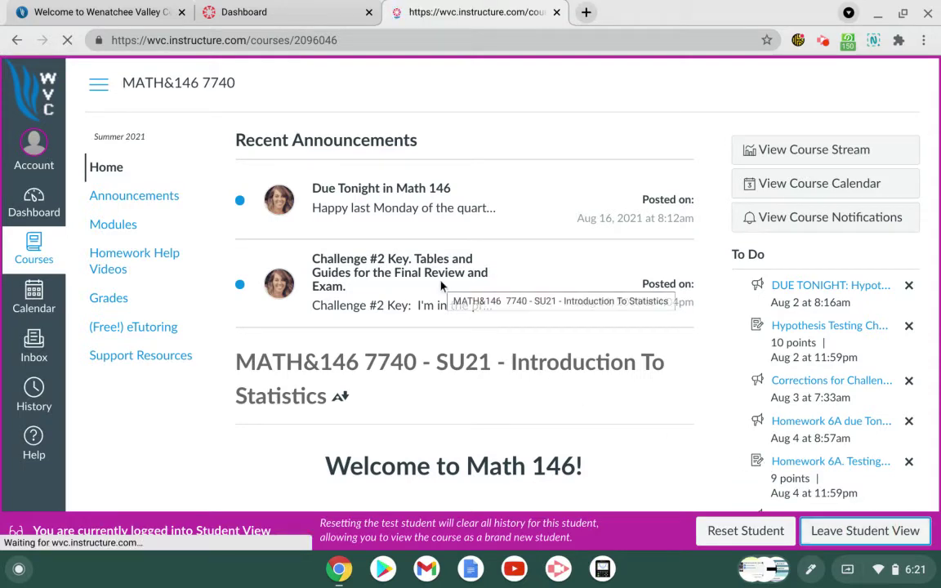
Step: From the Dashboard's Unpublished Courses, open the Fall 2021 MATH&146 16427 course
click(283, 18)
scroll(605, 330, down, 3)
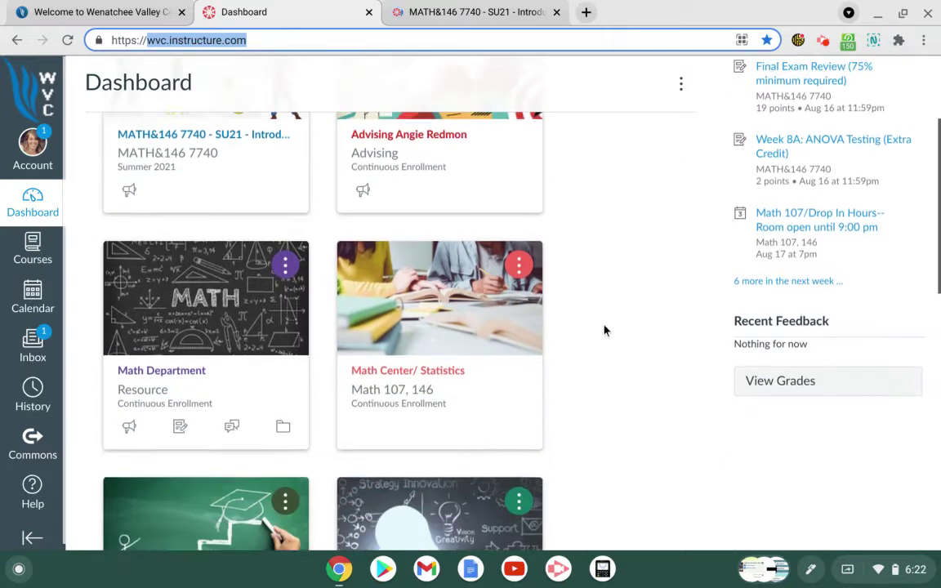
scroll(604, 331, down, 9)
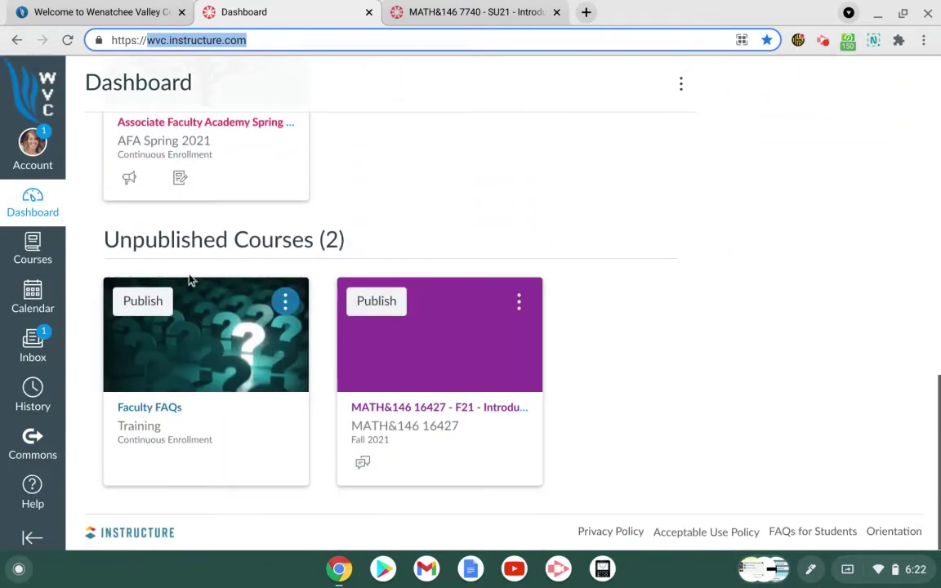
click(468, 411)
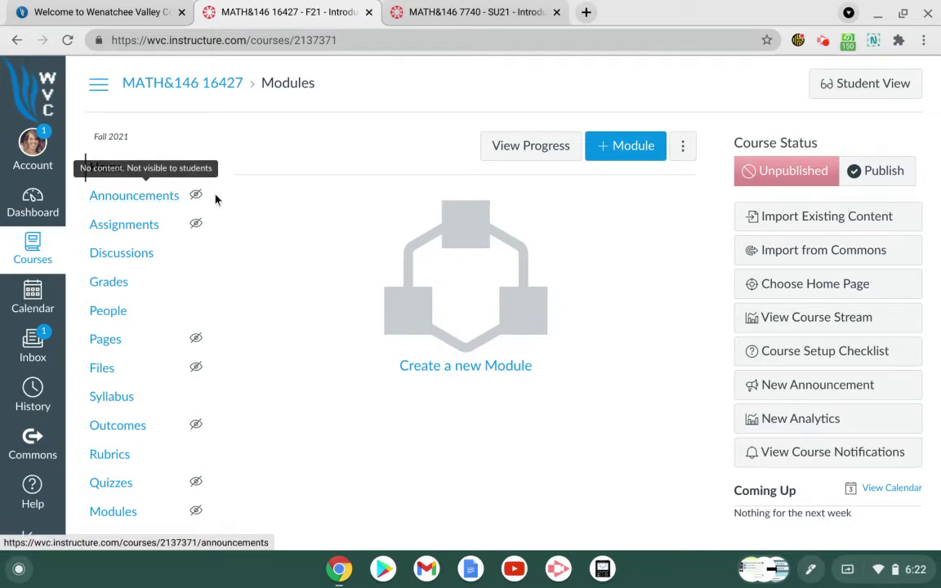
Step: Look over the empty Fall course, then return to the MATH&146 7740 course
scroll(149, 377, down, 5)
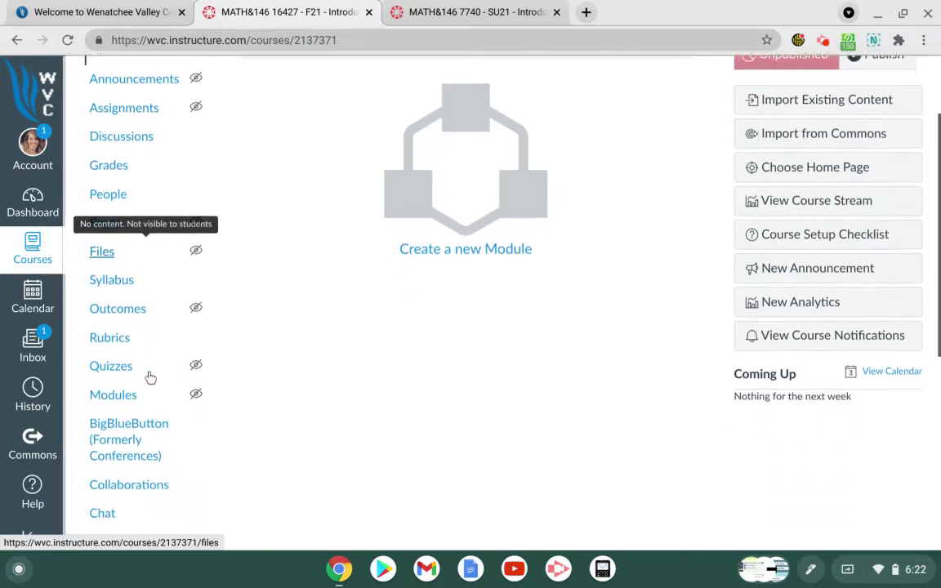
scroll(121, 247, down, 2)
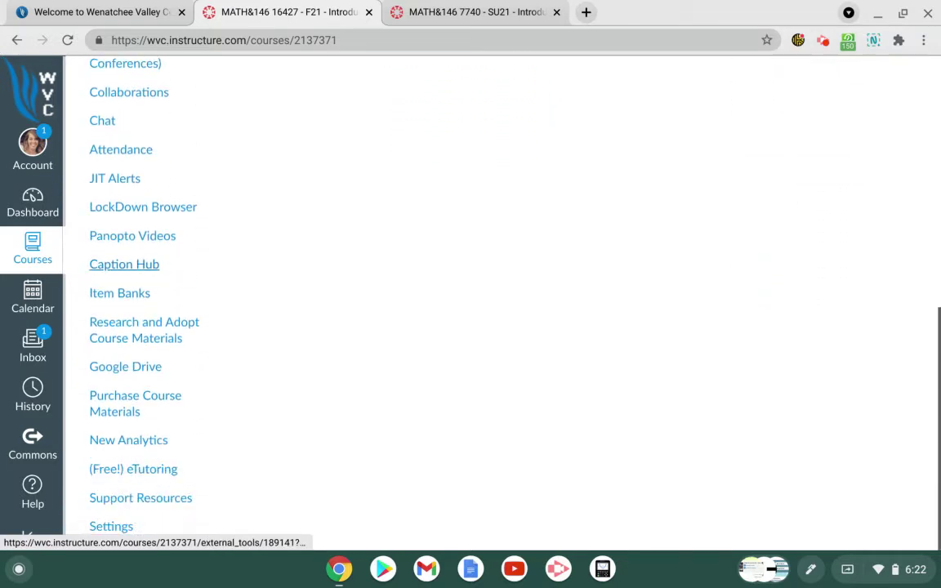
scroll(245, 498, up, 5)
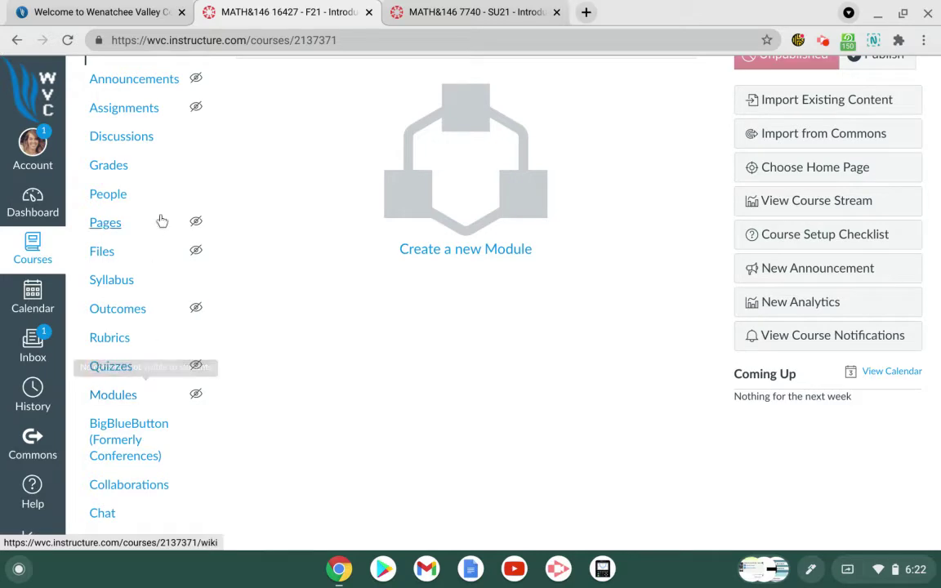
scroll(150, 501, up, 2)
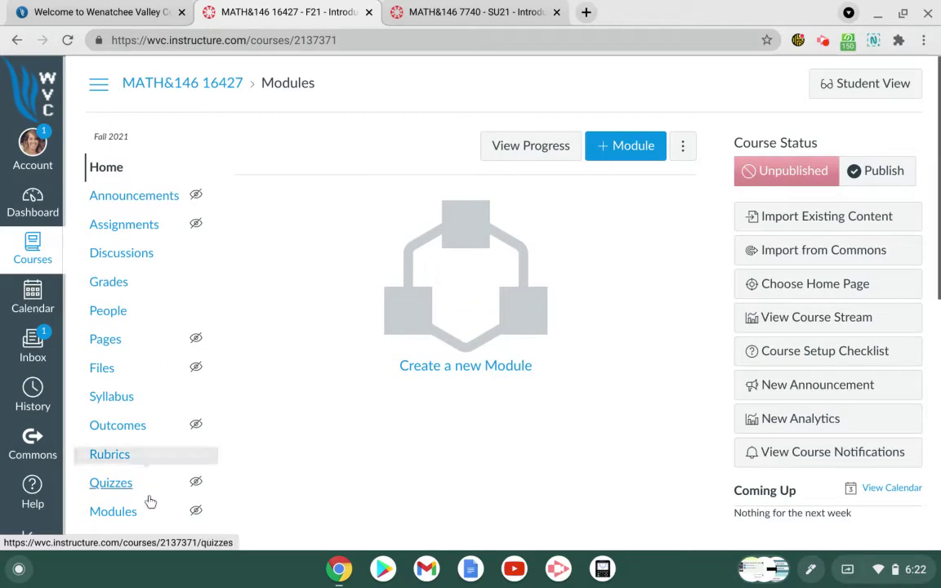
click(488, 10)
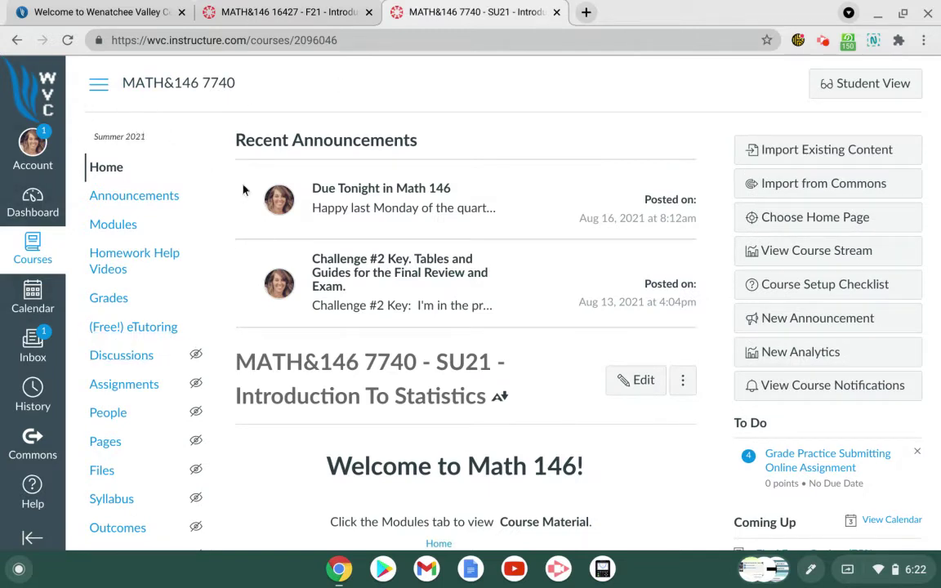
Step: Go back to the Fall 2021 MATH&146 16427 course and bring up its Settings
click(320, 16)
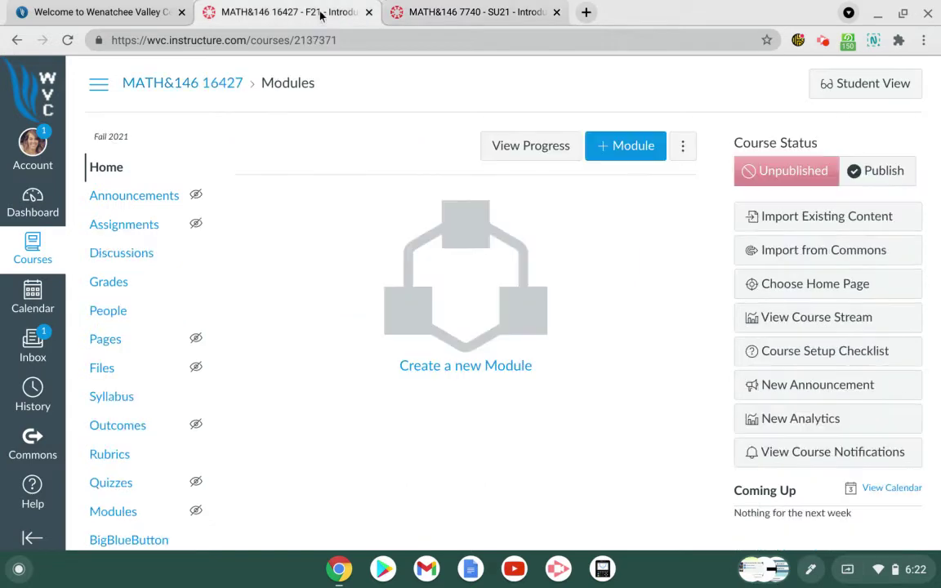
scroll(190, 233, down, 5)
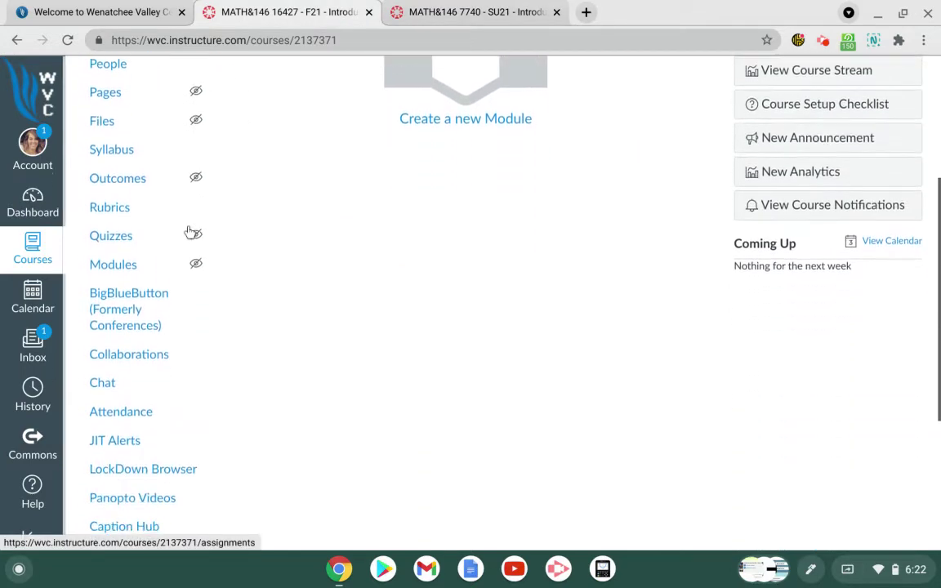
scroll(190, 232, down, 2)
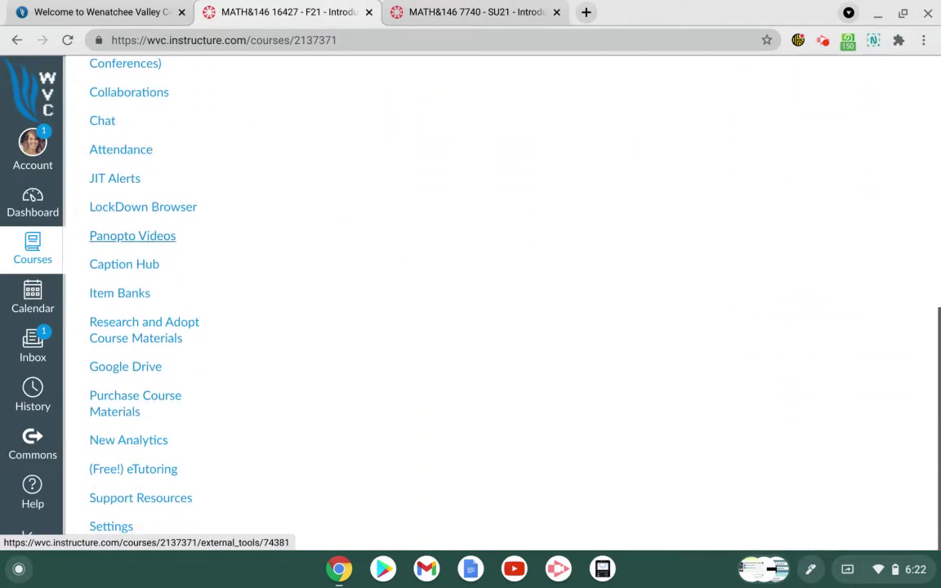
scroll(163, 236, up, 7)
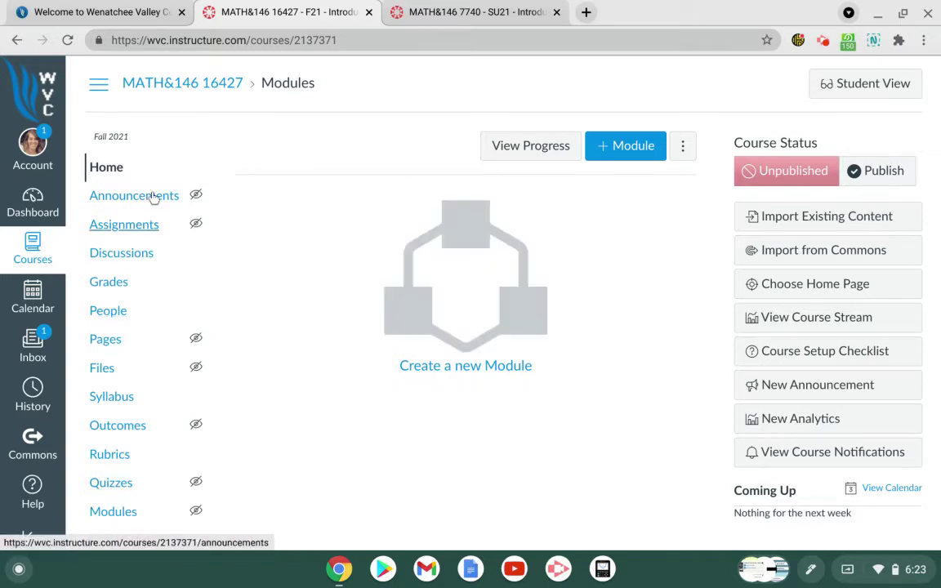
scroll(237, 356, down, 3)
scroll(237, 356, down, 5)
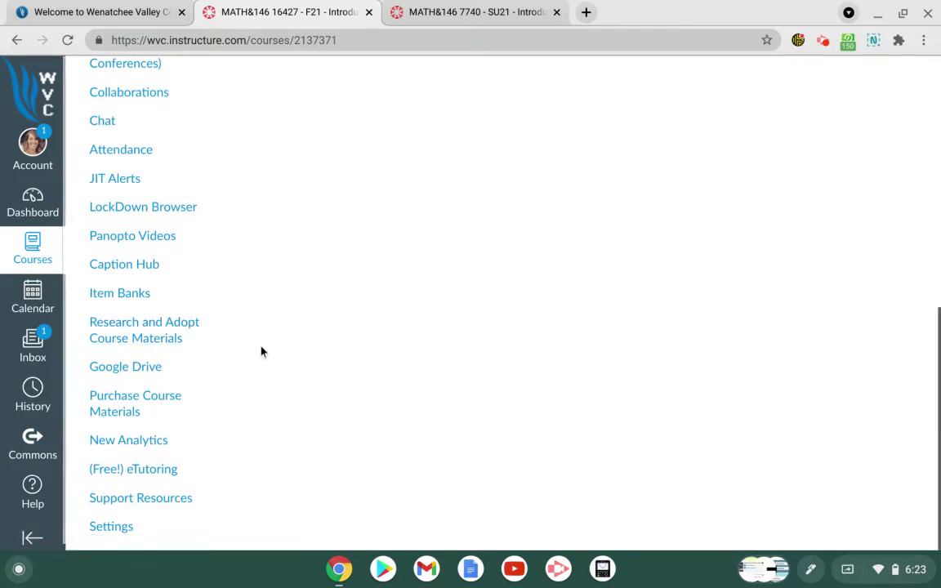
click(111, 527)
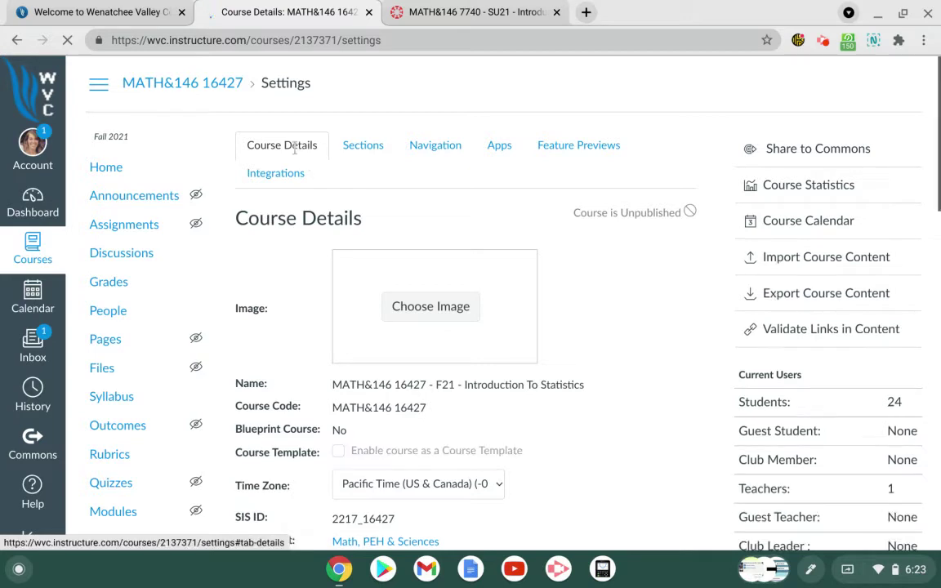
Step: Review the course menu items under Navigation, then bring up the ⋮ options for Discussions
click(448, 151)
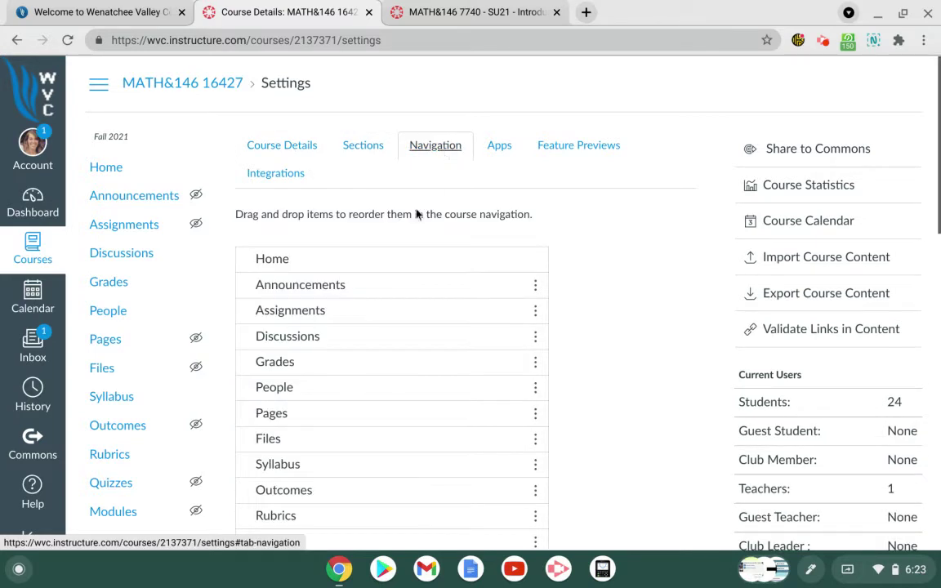
scroll(571, 279, down, 4)
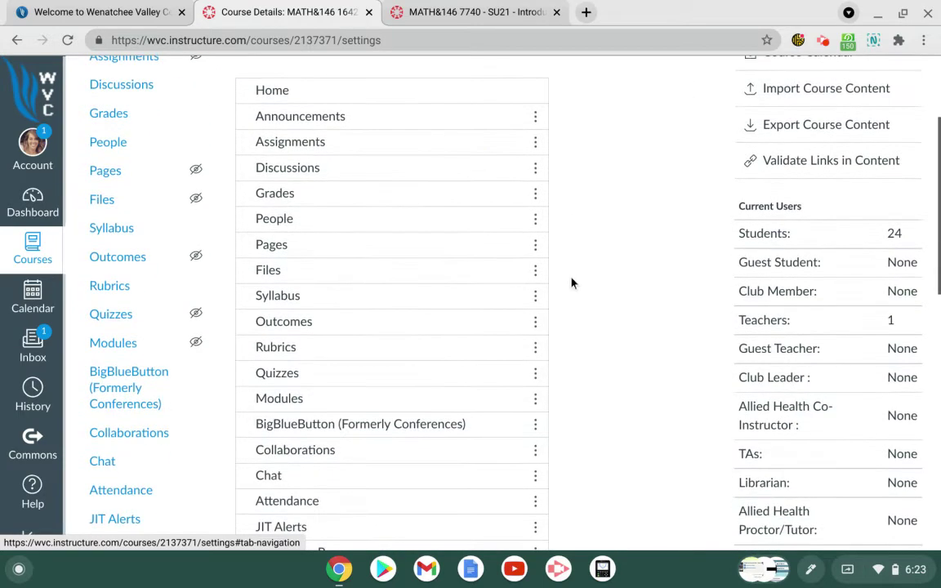
scroll(571, 283, down, 5)
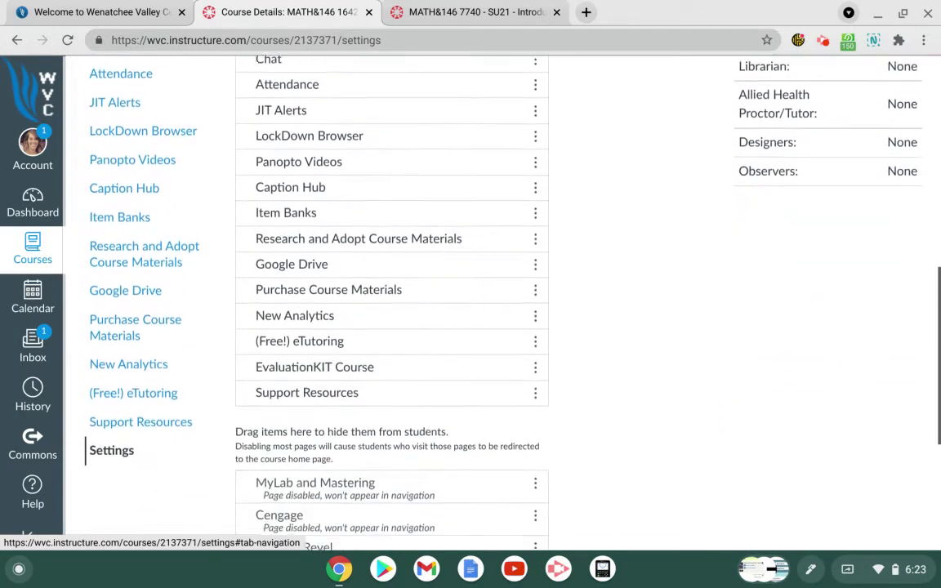
scroll(571, 283, down, 2)
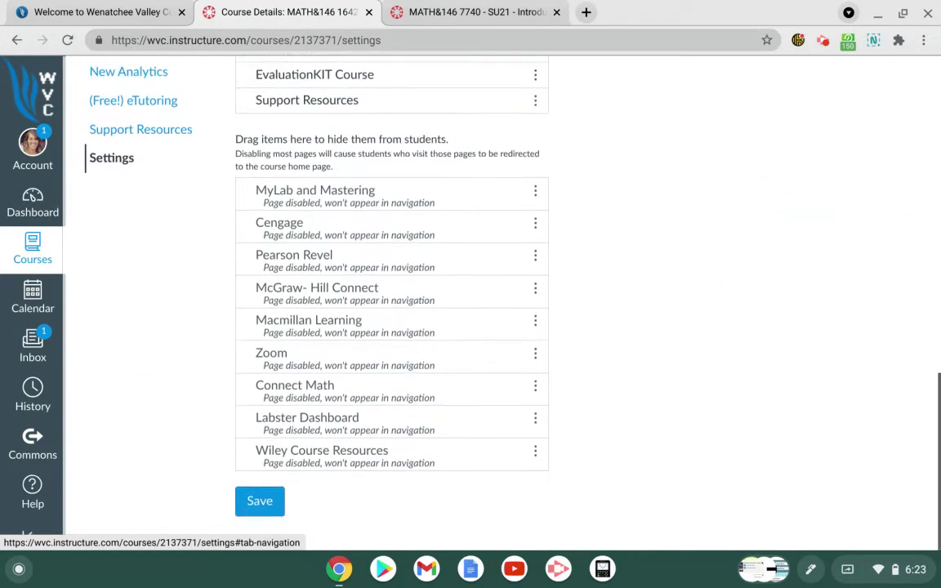
scroll(571, 282, up, 15)
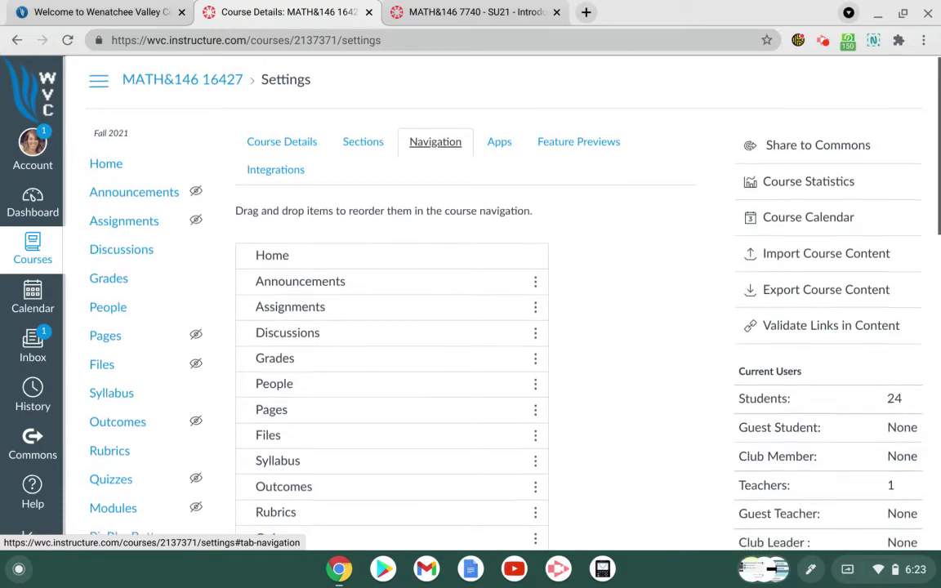
scroll(442, 188, down, 2)
scroll(441, 188, down, 8)
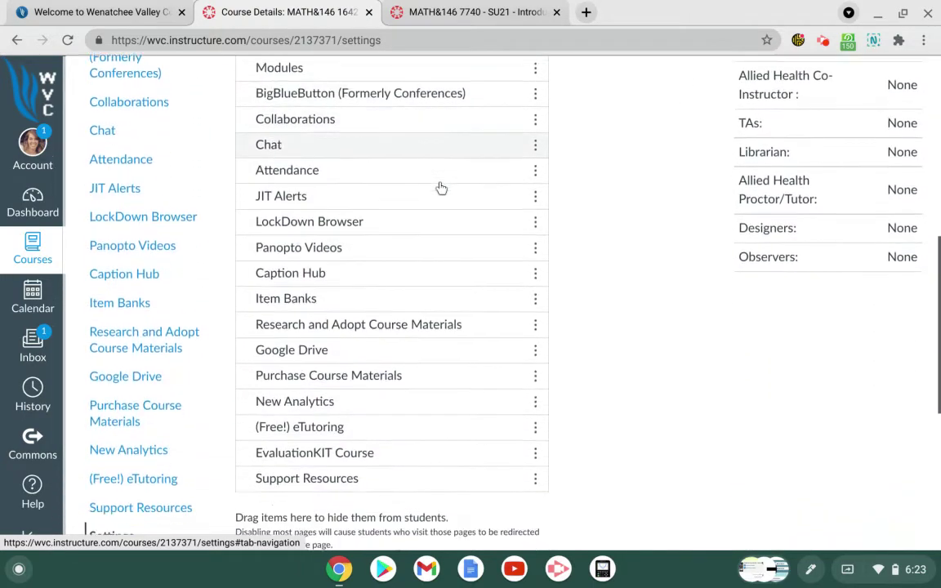
scroll(441, 188, down, 2)
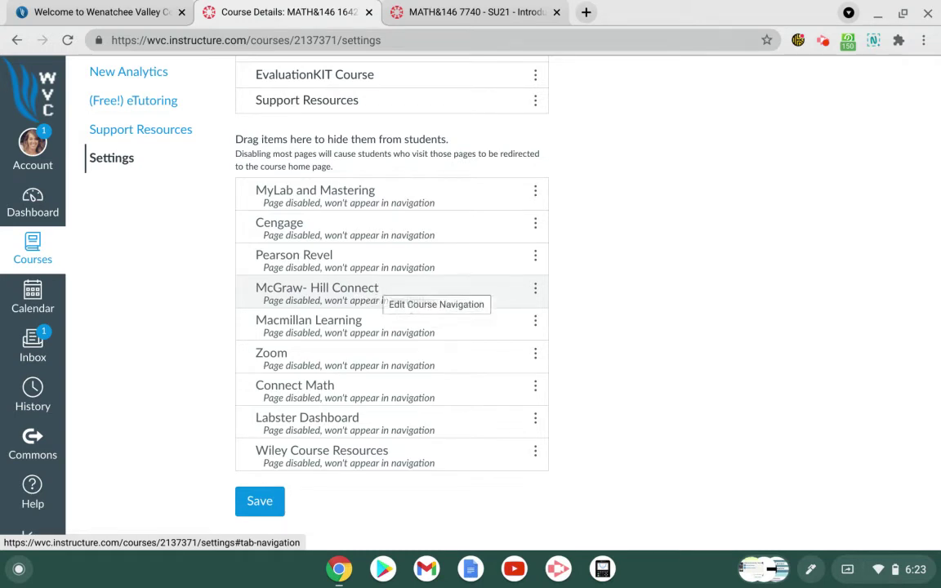
scroll(384, 294, up, 3)
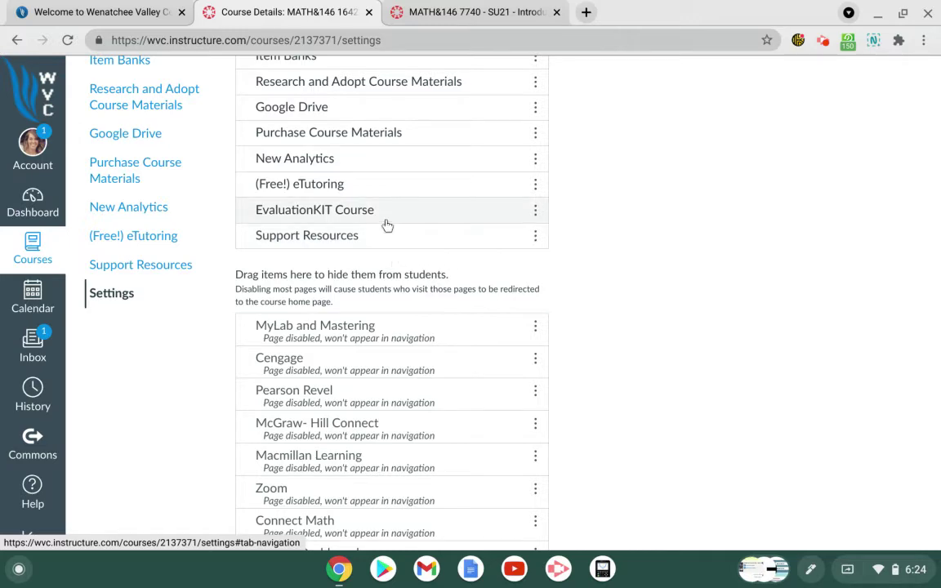
scroll(386, 225, up, 4)
scroll(386, 225, up, 5)
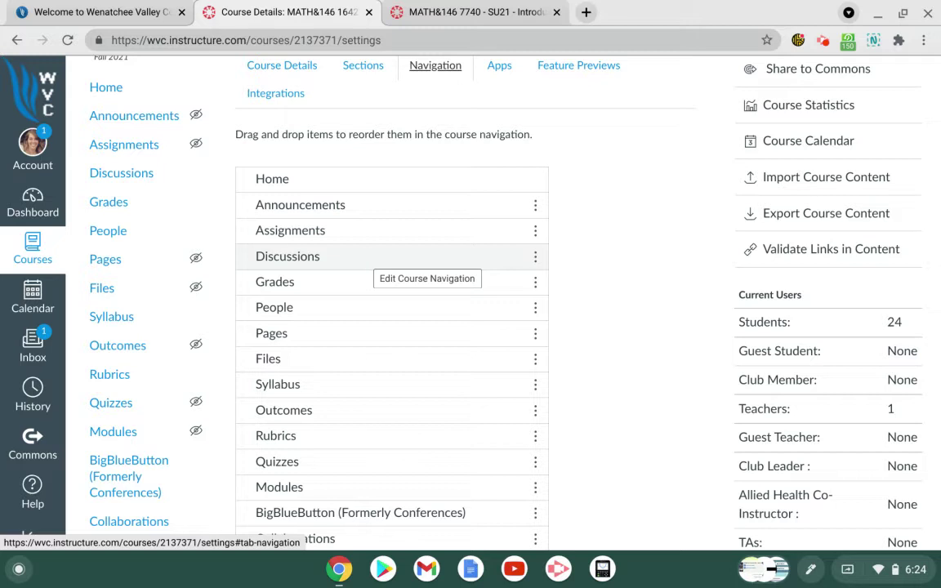
click(536, 258)
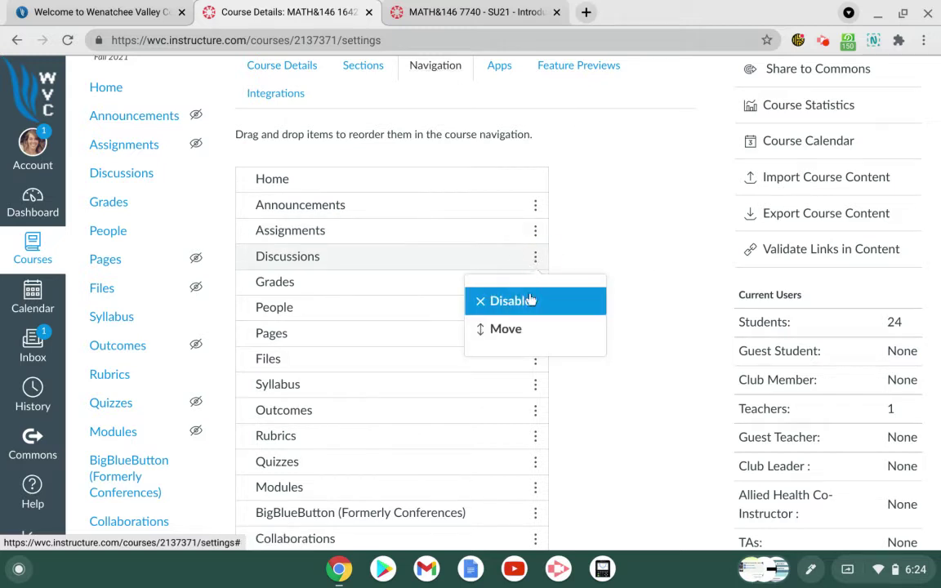
Step: Disable Discussions and hide Assignments, New Analytics, Purchase Course Materials and Google Drive
click(518, 308)
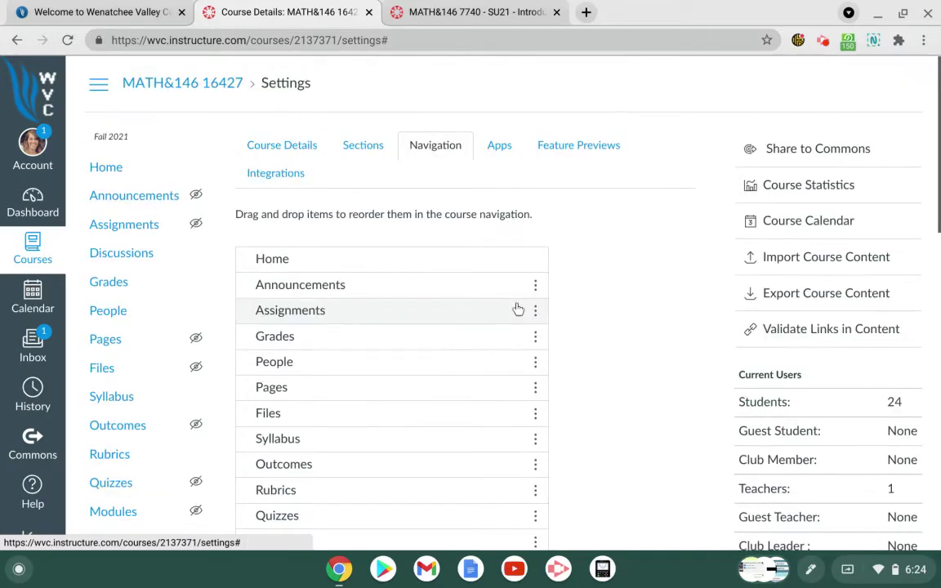
scroll(638, 302, down, 4)
scroll(639, 302, down, 6)
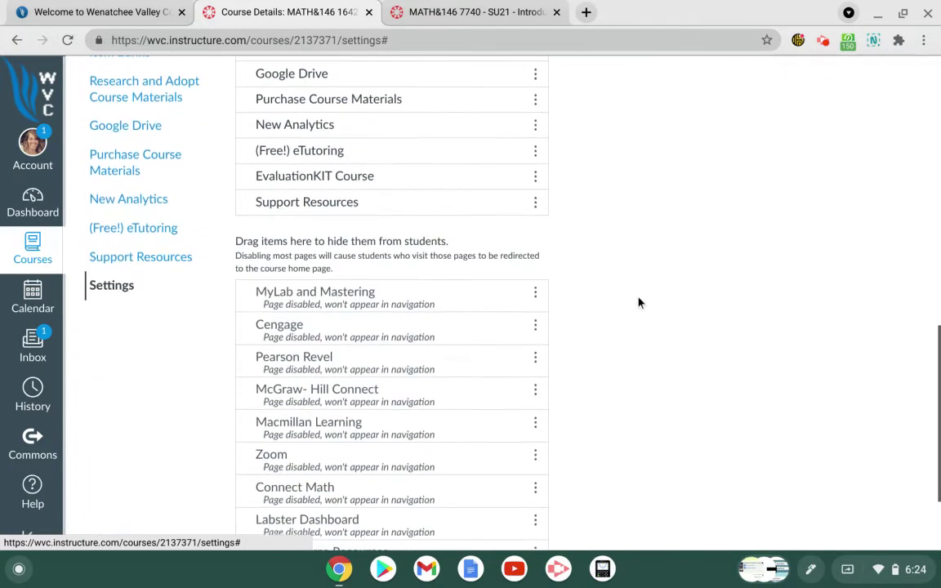
scroll(502, 303, up, 10)
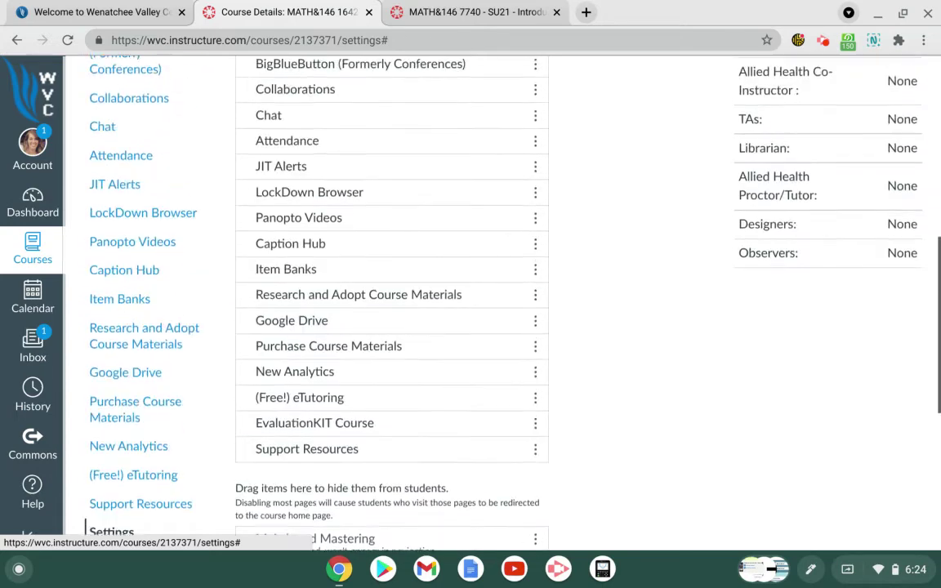
scroll(392, 302, up, 3)
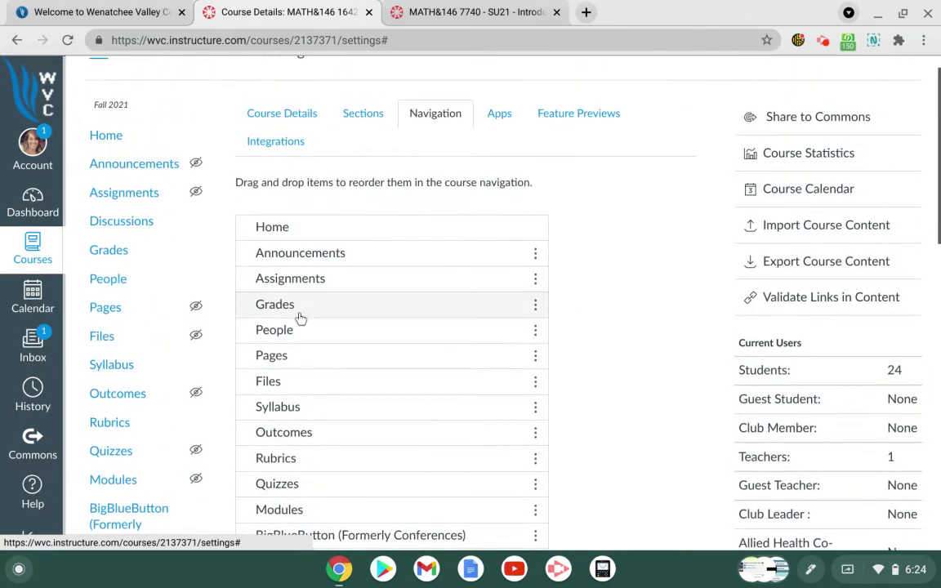
drag(312, 278, 413, 396)
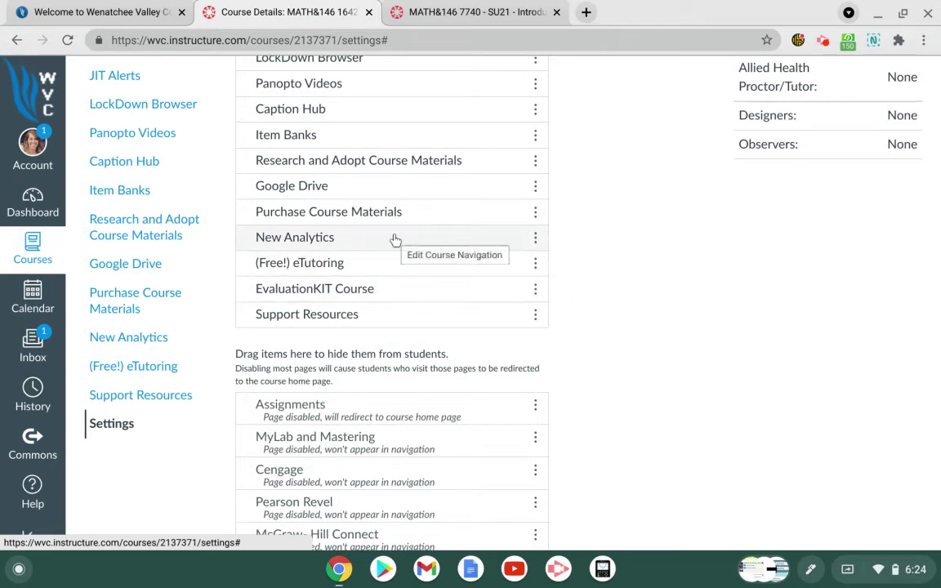
drag(394, 241, 428, 359)
drag(432, 219, 414, 340)
drag(407, 196, 400, 306)
Step: Hide Item Banks, Panopto Videos, LockDown Browser and other unused tools from navigation
scroll(606, 238, up, 1)
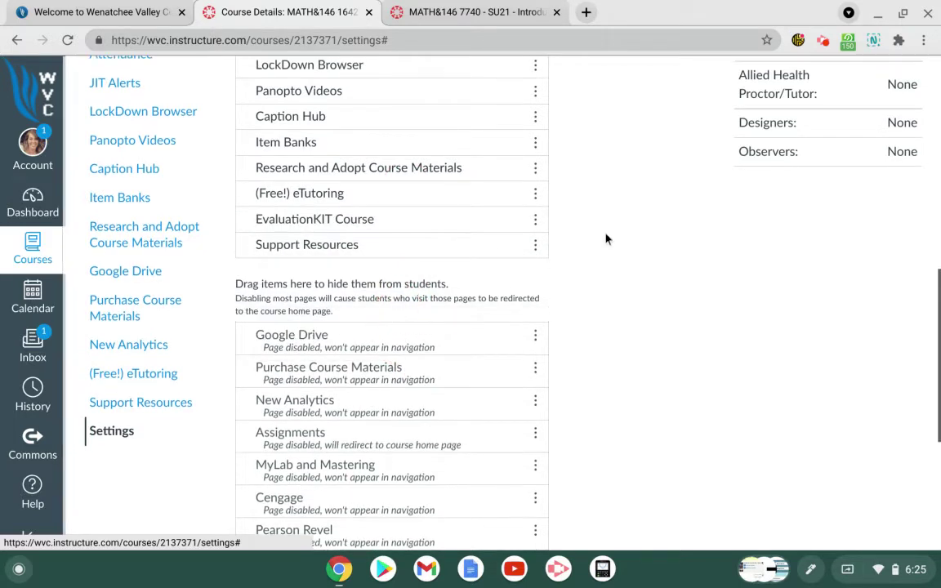
drag(467, 182, 448, 304)
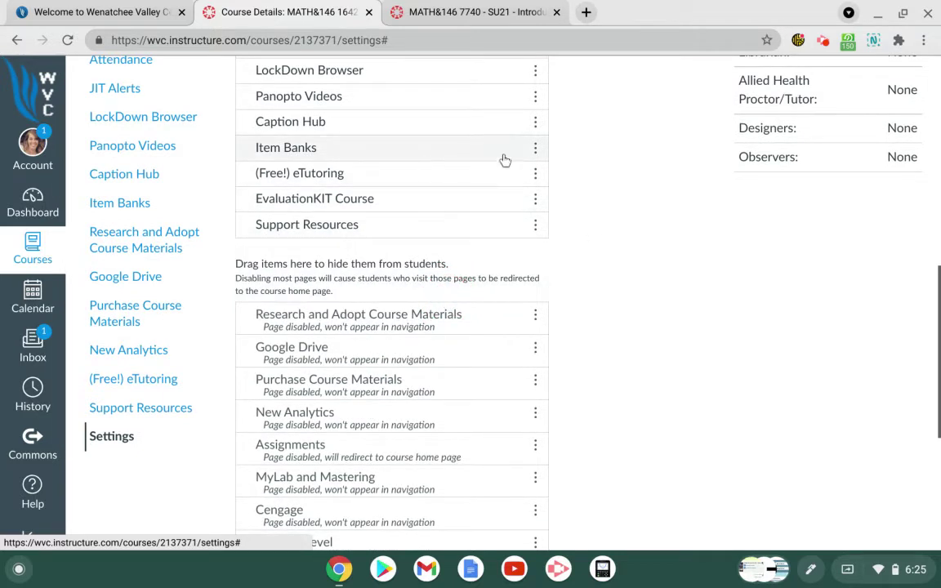
drag(487, 153, 477, 286)
scroll(621, 254, up, 3)
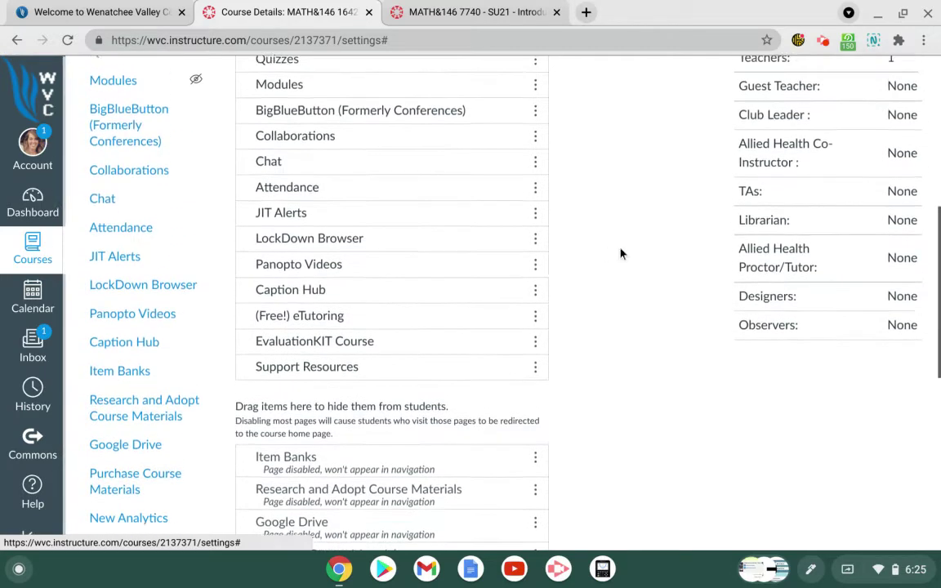
drag(420, 336, 414, 453)
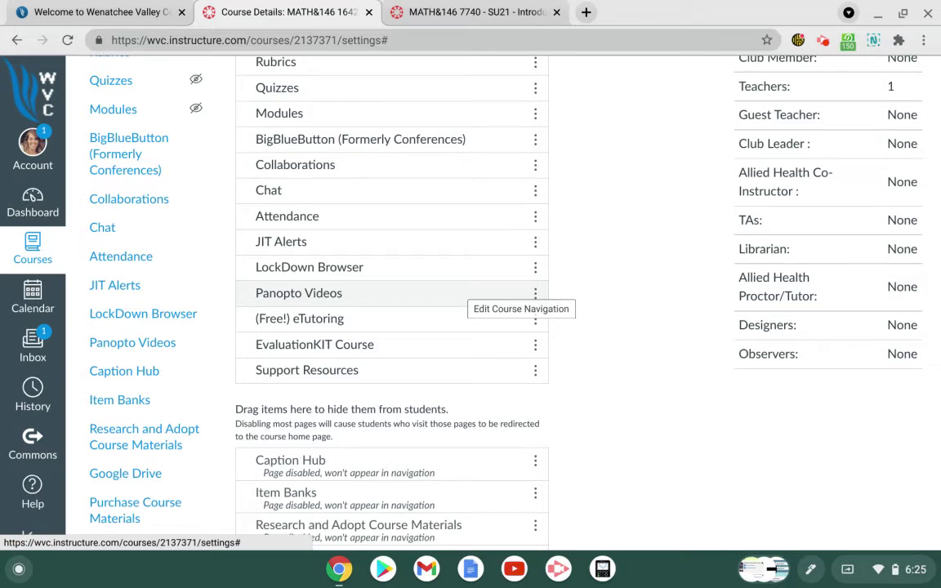
drag(470, 290, 410, 425)
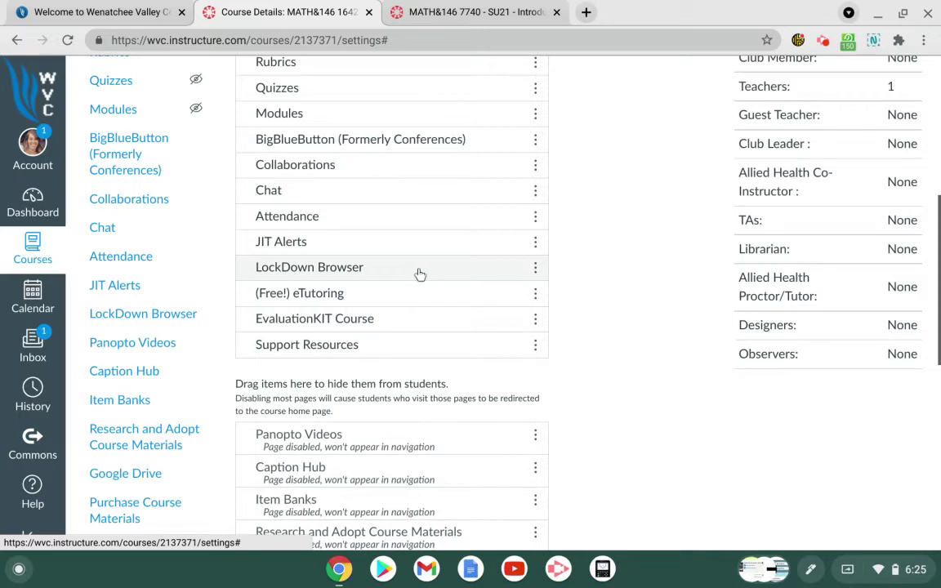
drag(420, 275, 395, 397)
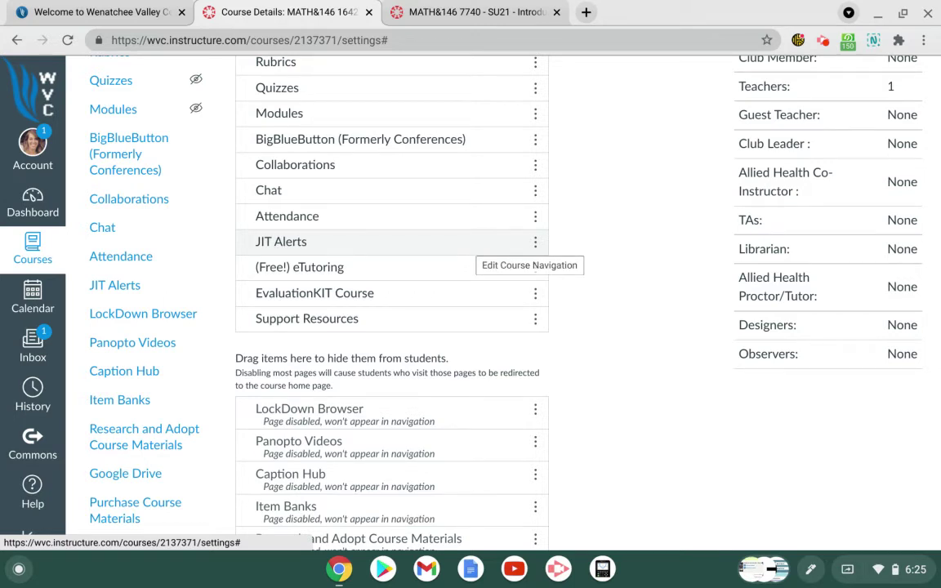
Step: Hide Attendance and Chat, and disable Collaborations in the course navigation
drag(437, 220, 417, 373)
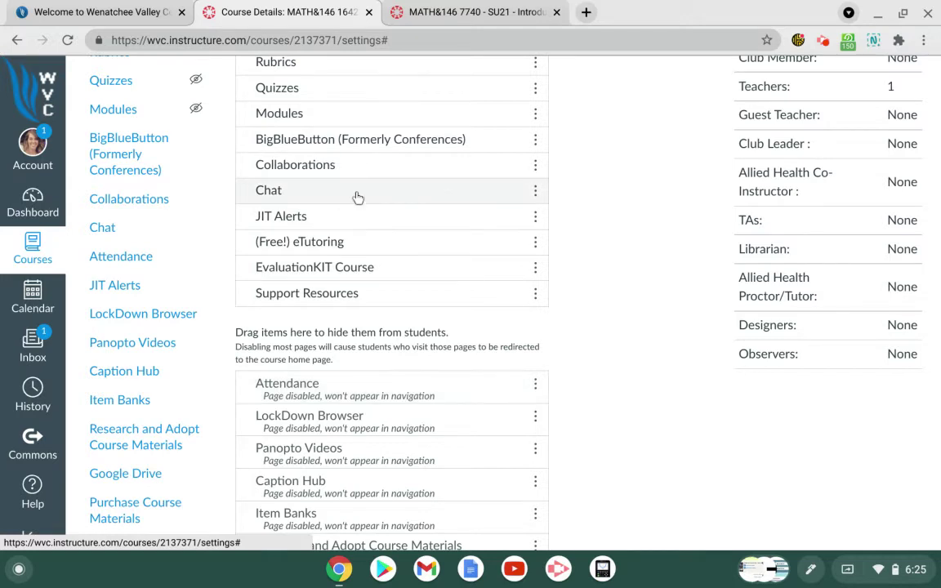
drag(357, 197, 354, 343)
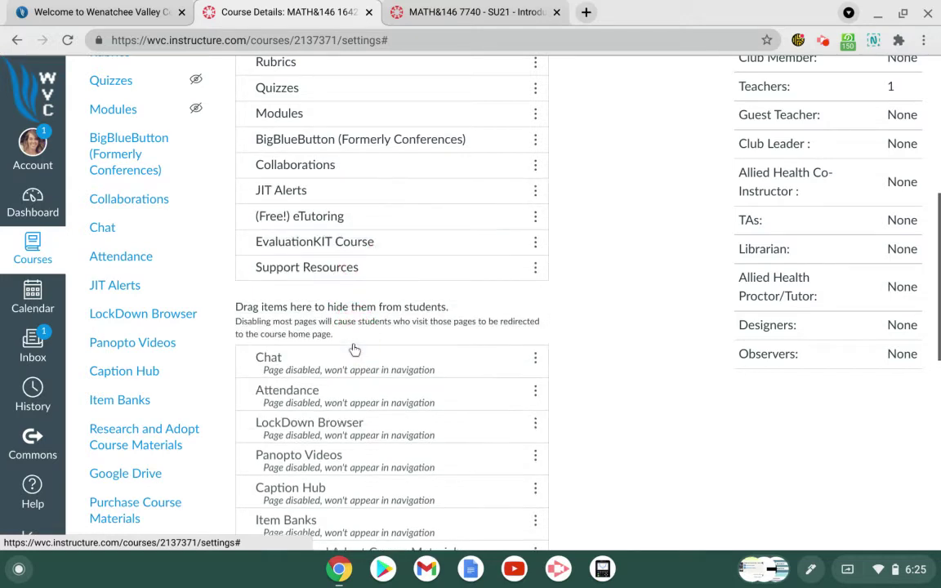
click(535, 164)
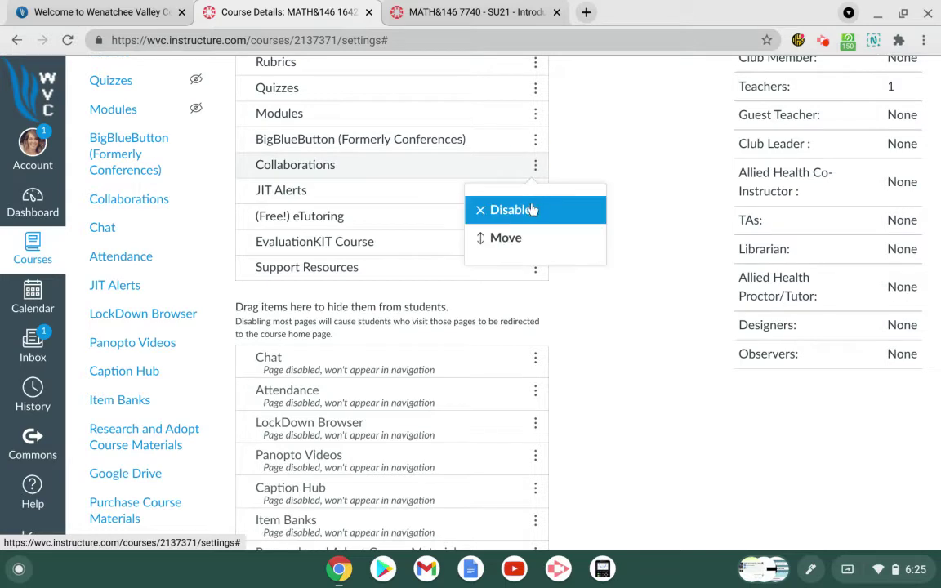
click(534, 209)
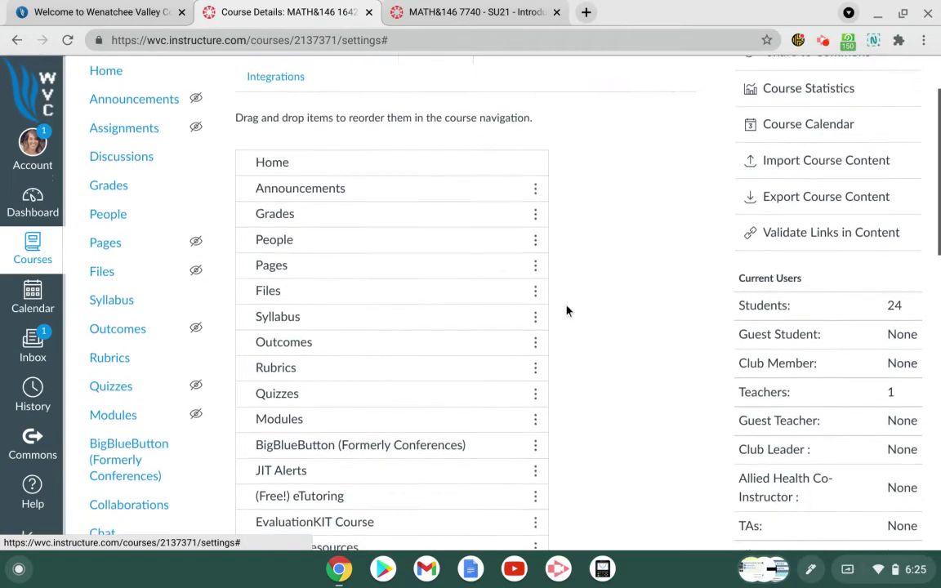
click(482, 12)
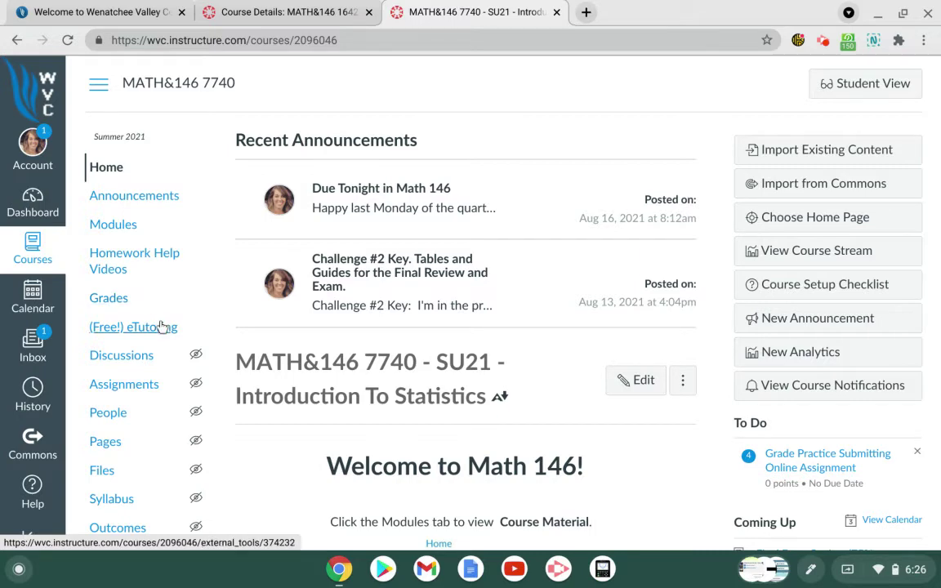
scroll(161, 326, down, 3)
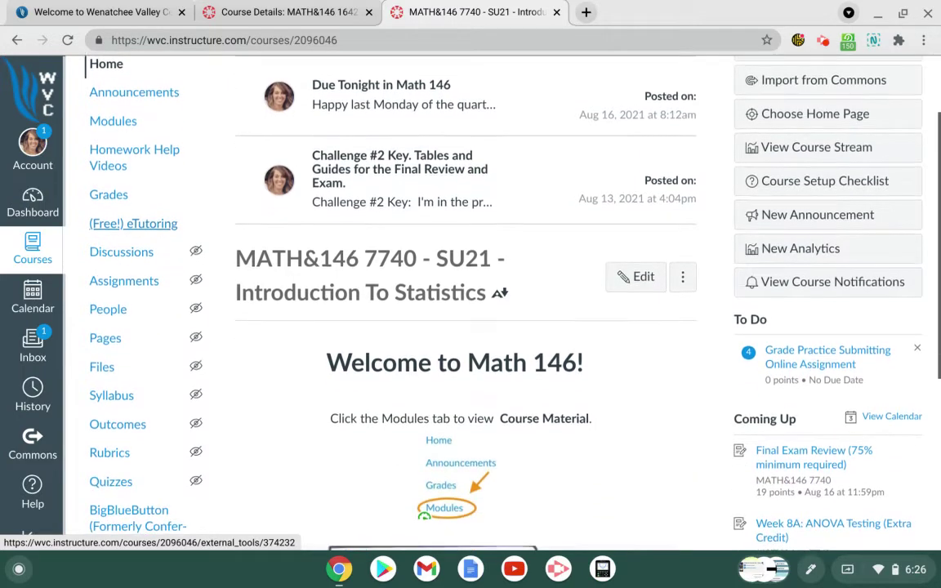
scroll(162, 326, up, 3)
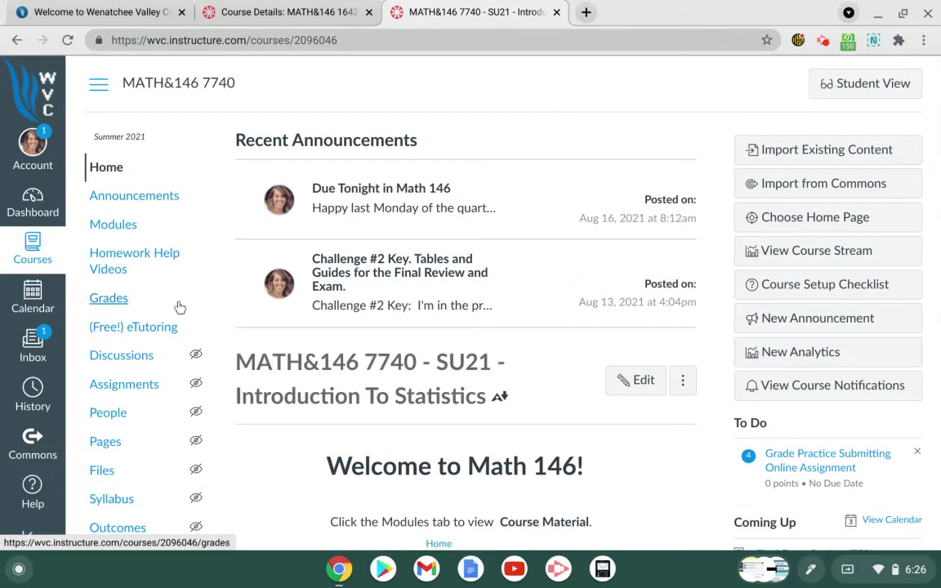
click(266, 17)
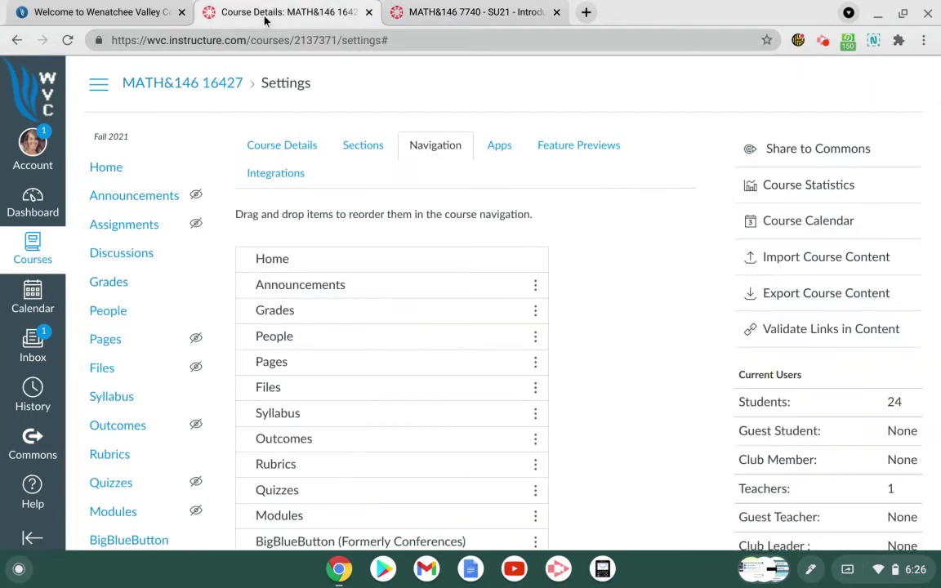
Step: Save the trimmed Fall course navigation from the bottom of the Navigation tab
scroll(424, 352, down, 10)
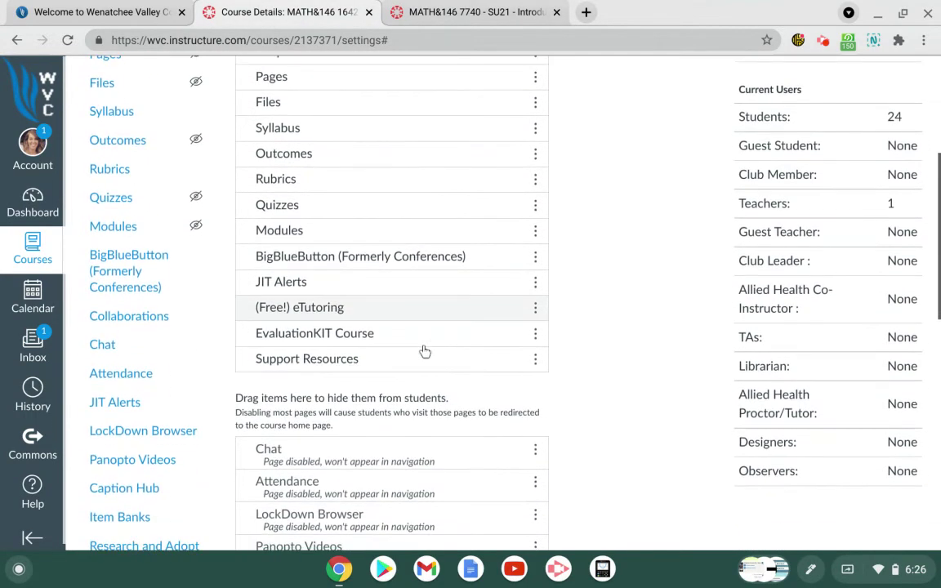
scroll(393, 357, down, 3)
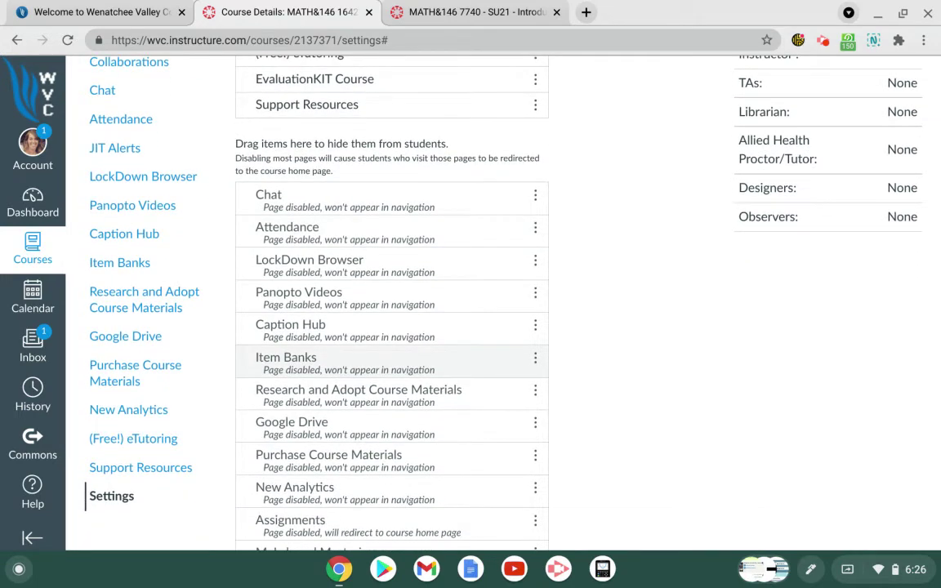
scroll(718, 305, down, 10)
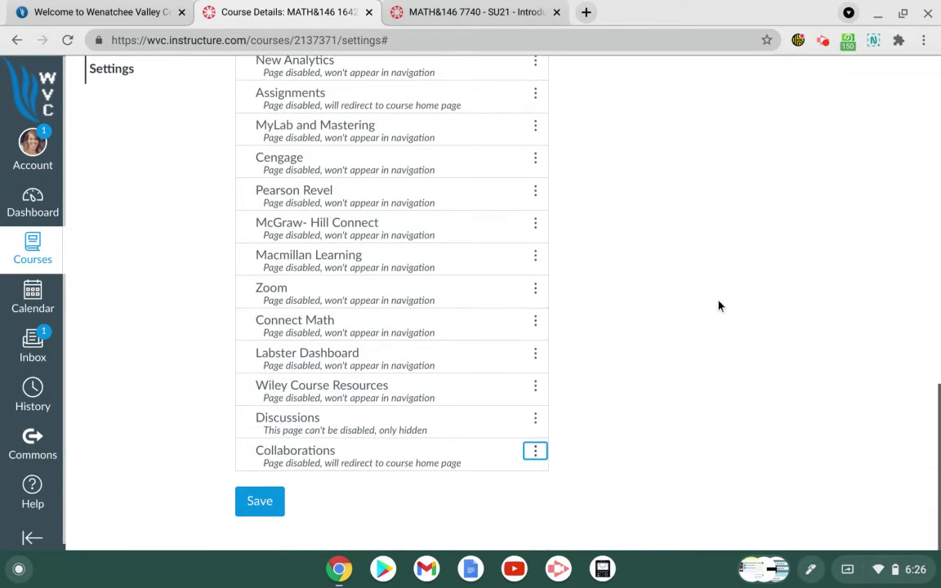
click(267, 506)
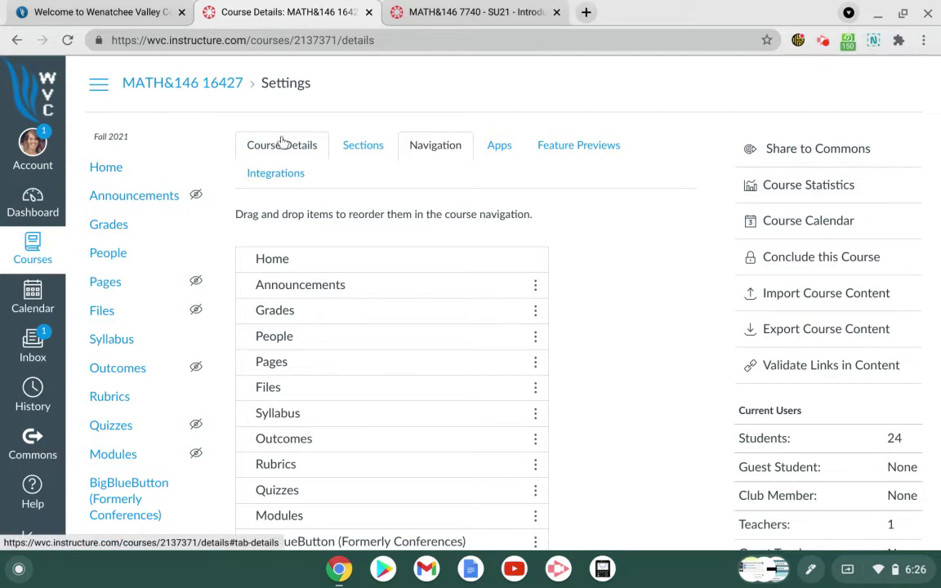
Step: In the Navigation list, drag Modules directly under Home and save the new order
click(281, 142)
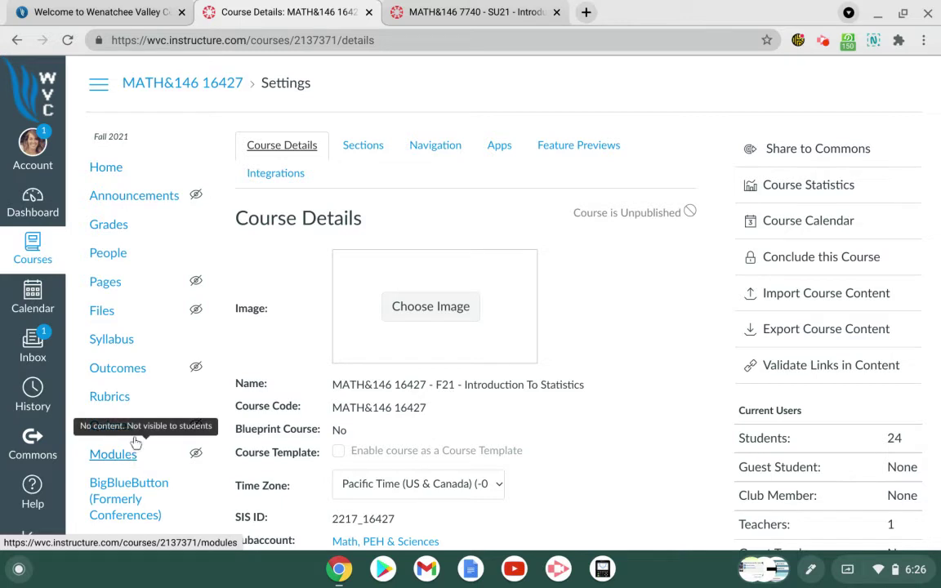
click(425, 146)
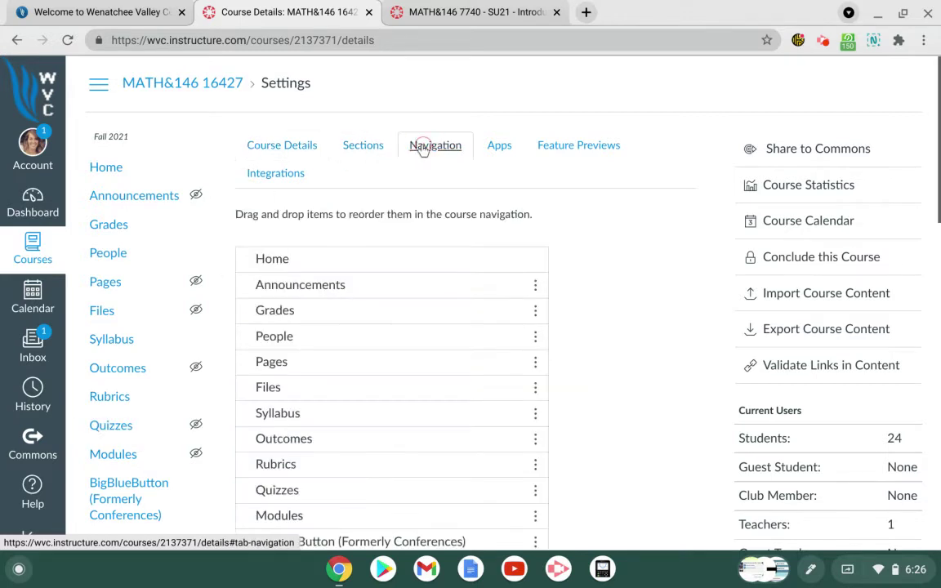
scroll(400, 324, down, 1)
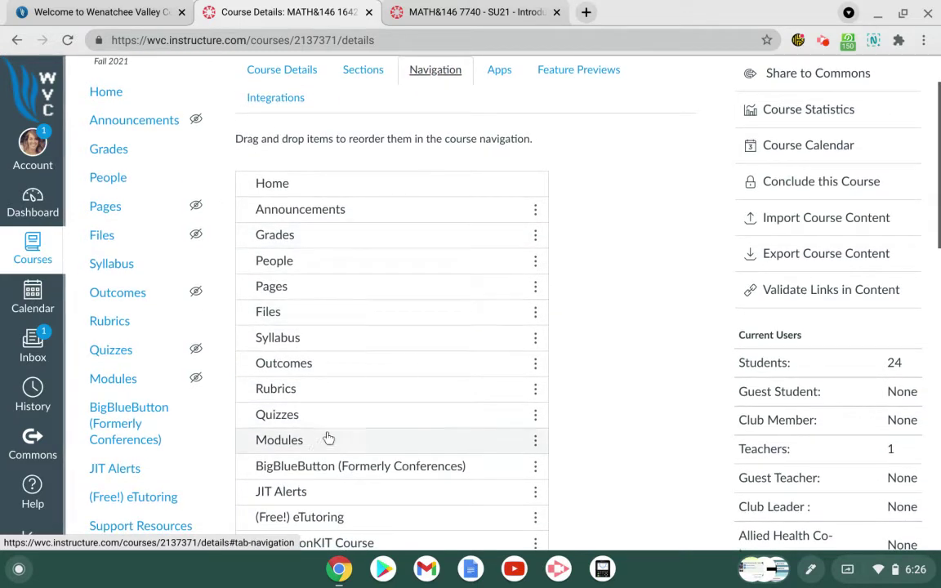
drag(317, 442, 327, 206)
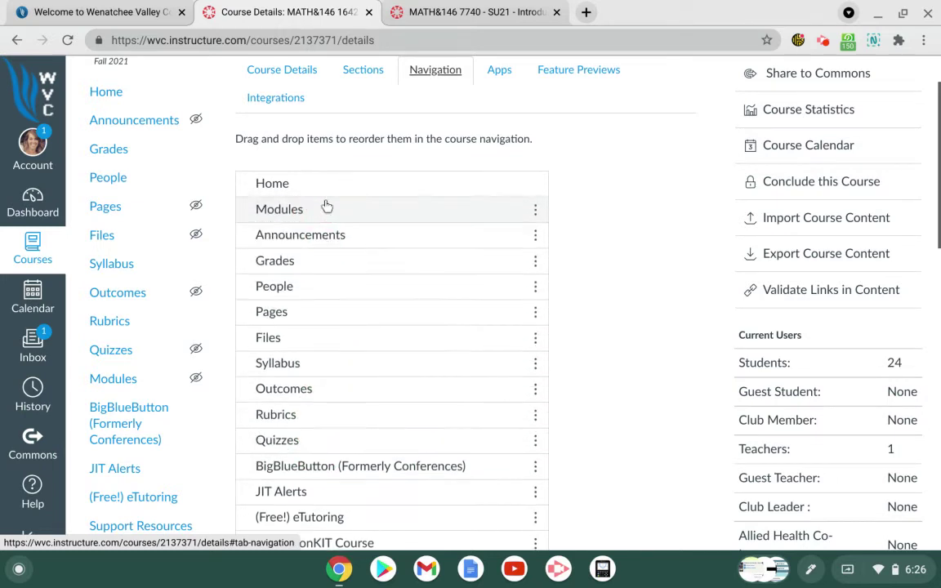
click(342, 258)
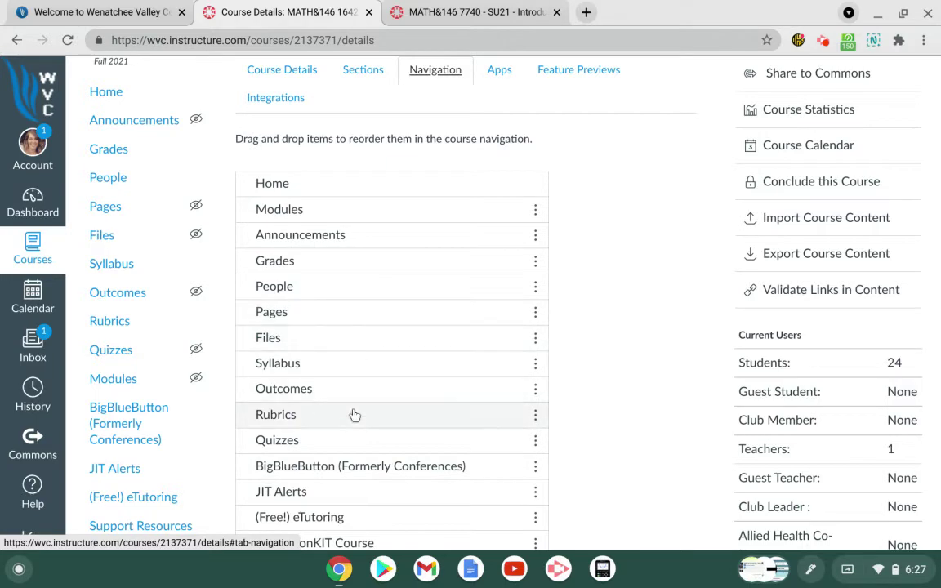
scroll(357, 405, up, 1)
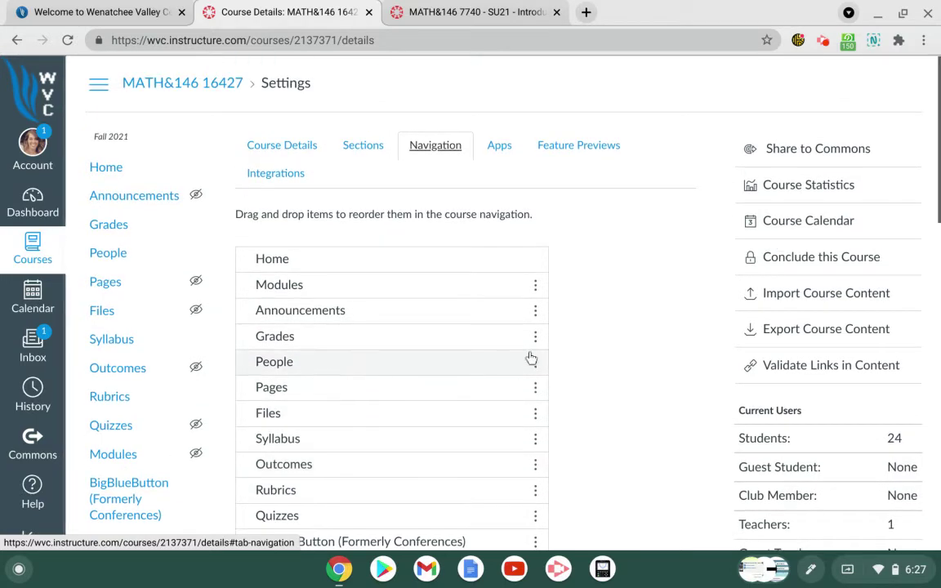
scroll(617, 358, down, 5)
scroll(618, 358, down, 8)
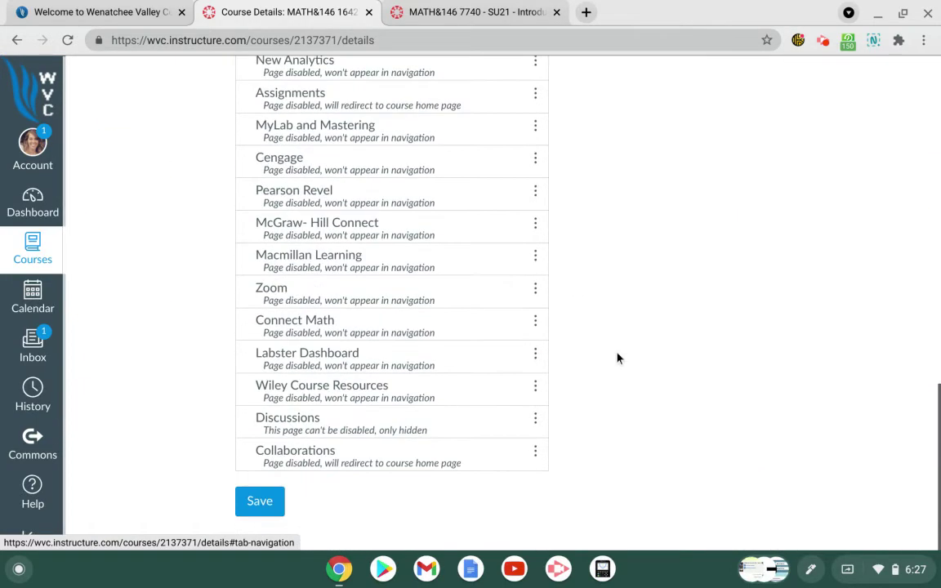
click(259, 500)
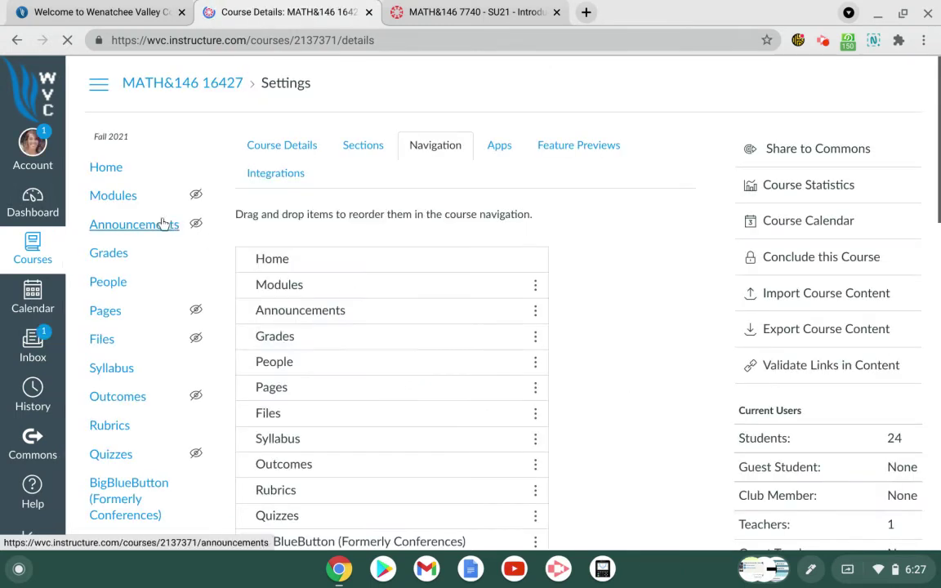
Step: On the Fall course's Modules page, add an empty module named 'Course Documents'
click(121, 199)
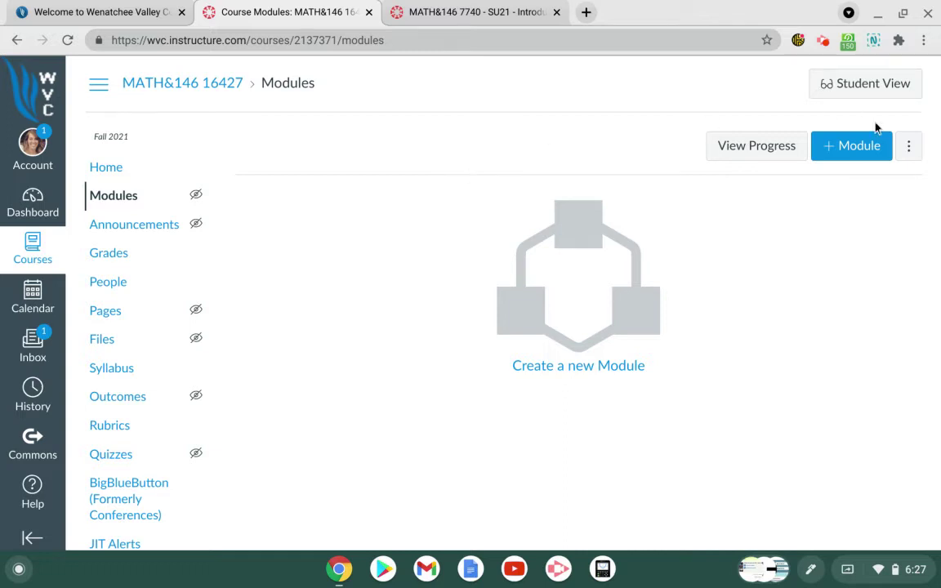
click(860, 149)
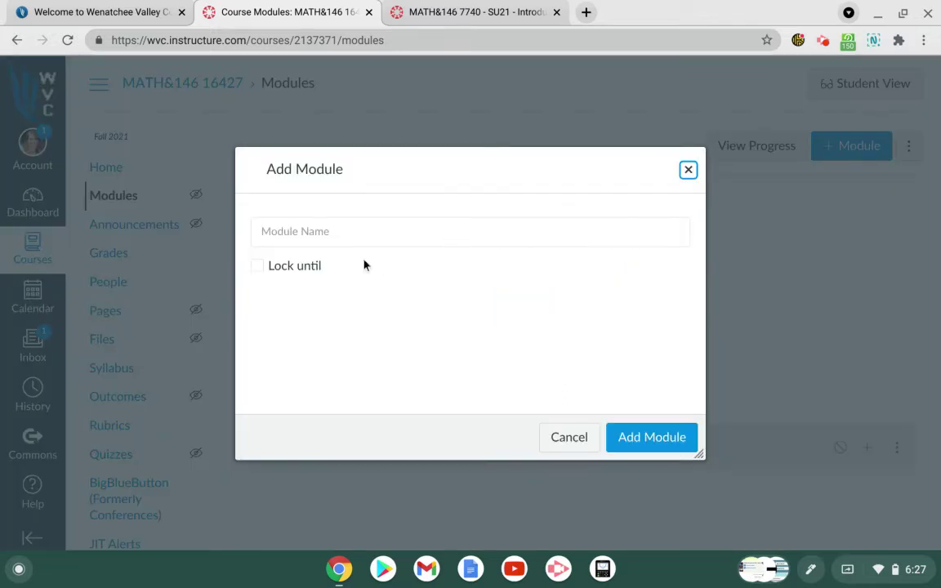
click(312, 234)
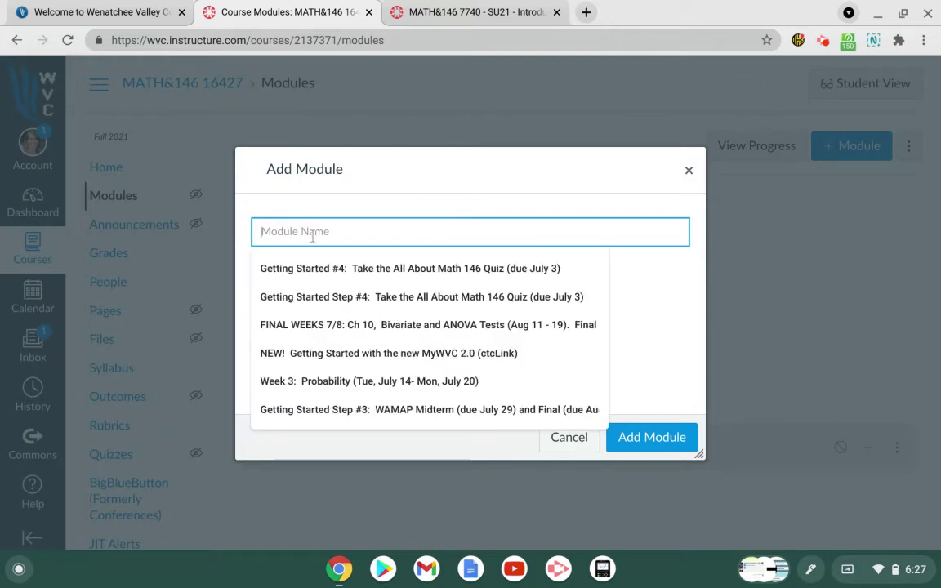
text(Course Documents)
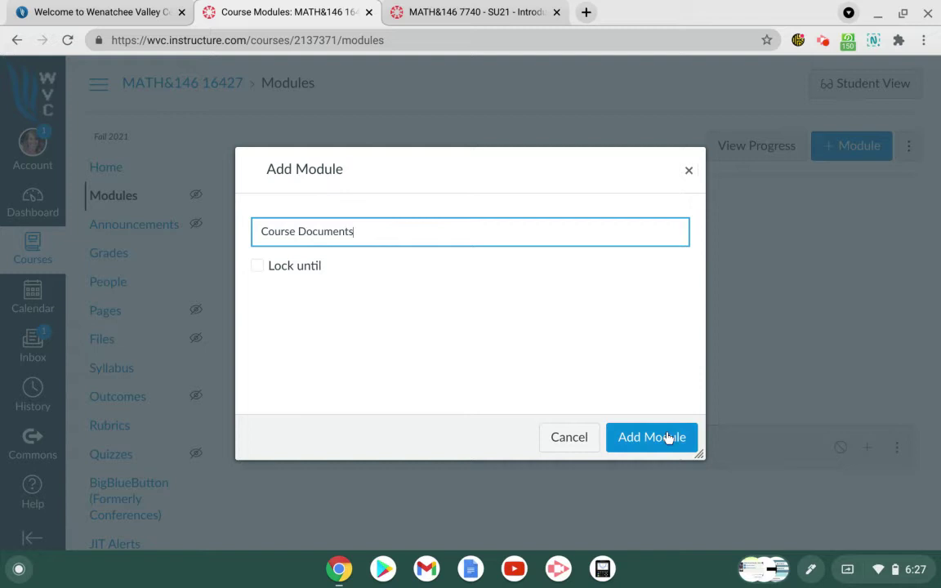
click(667, 438)
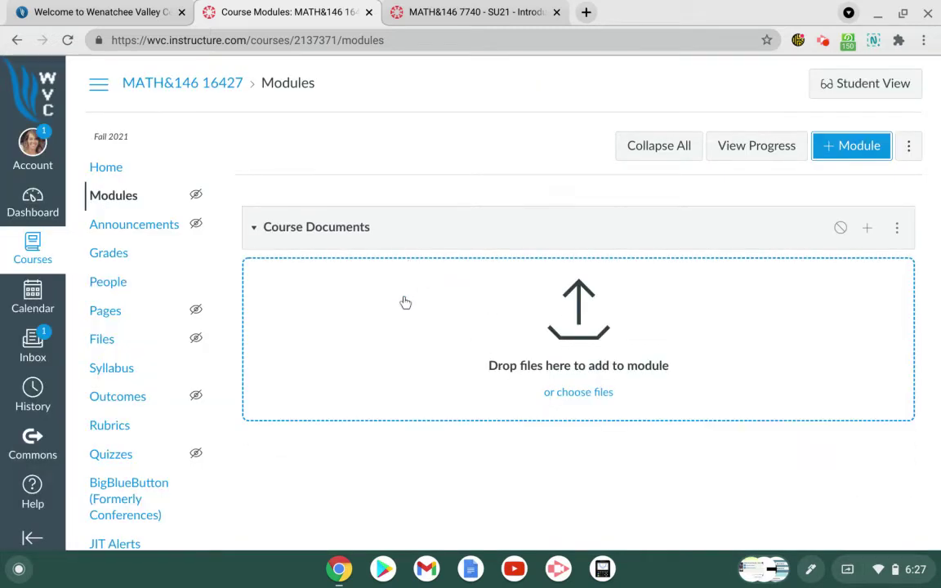
Step: Start adding a File item to Course Documents, choosing to upload a new file
click(866, 230)
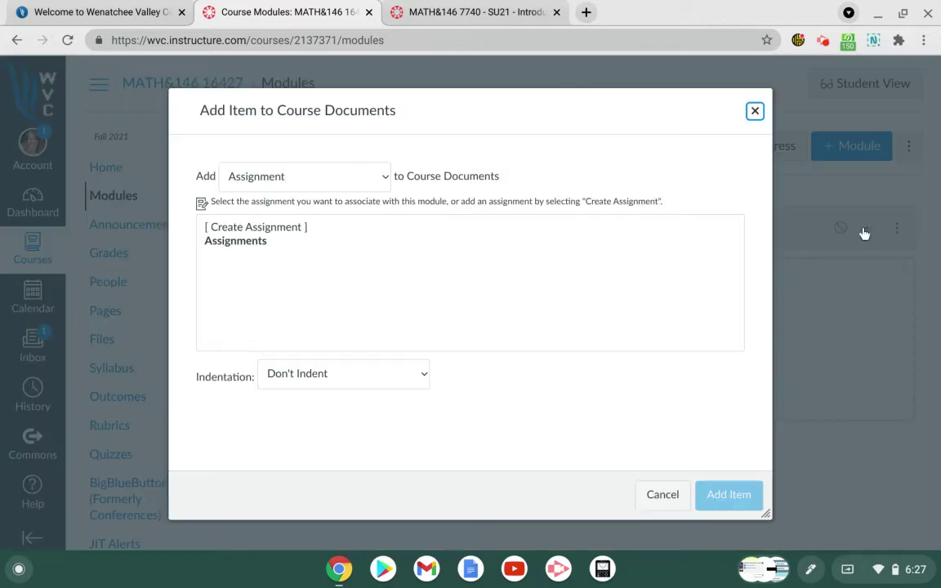
click(387, 182)
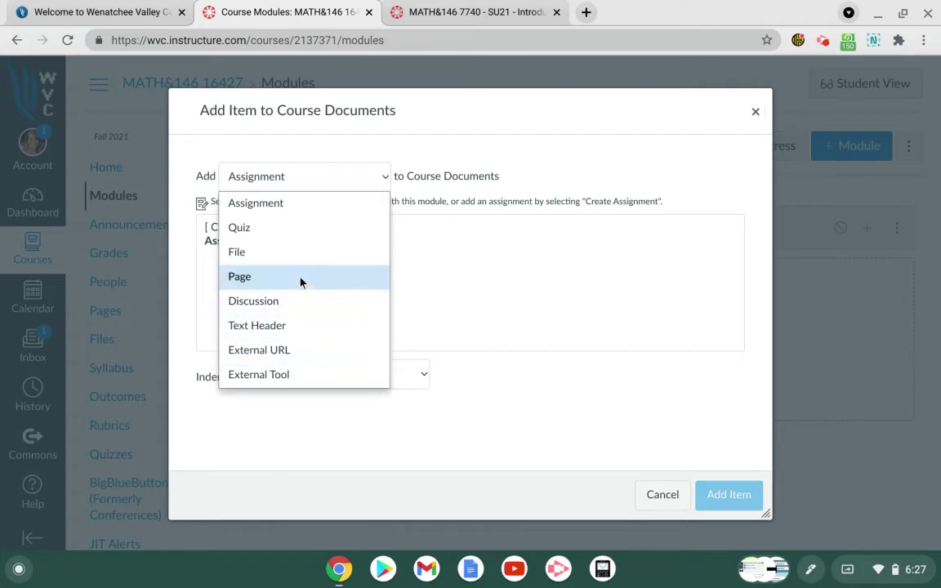
click(291, 255)
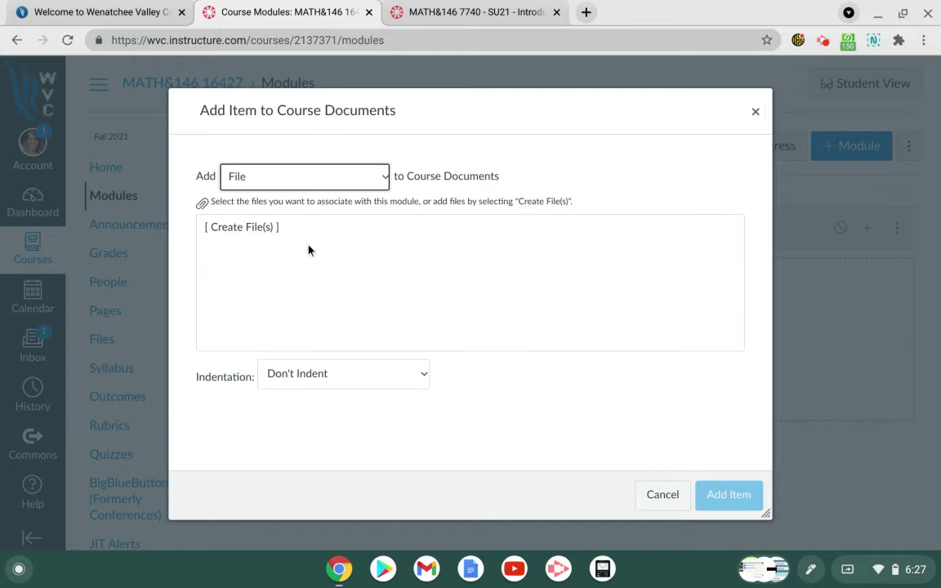
click(246, 228)
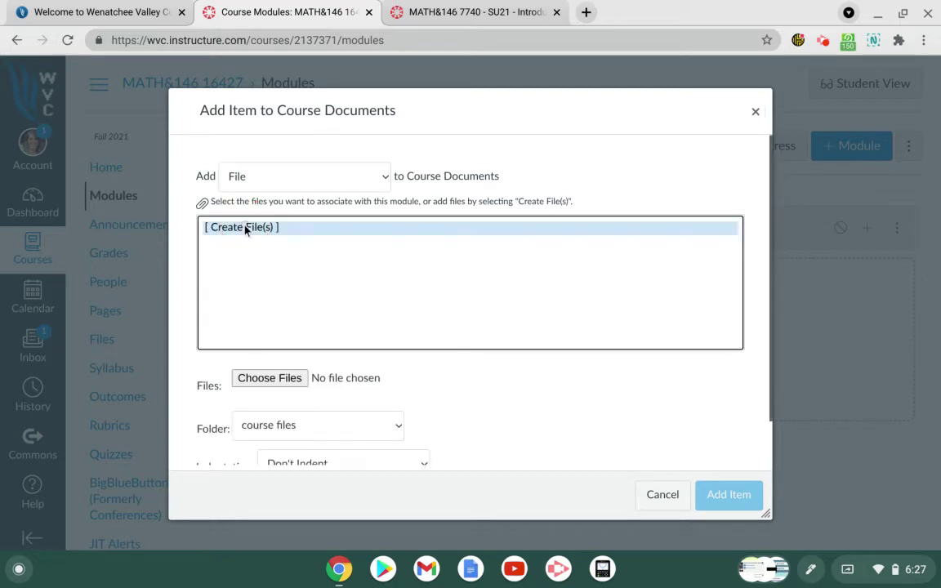
click(282, 379)
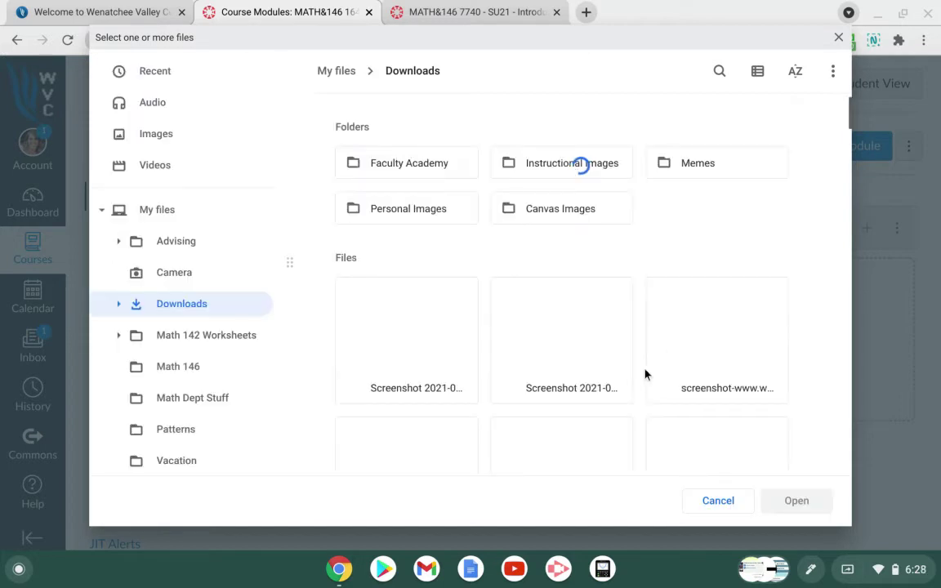
Step: Upload '146 Midterm Review Questions.pdf' from My files and add it to the module
scroll(585, 374, down, 2)
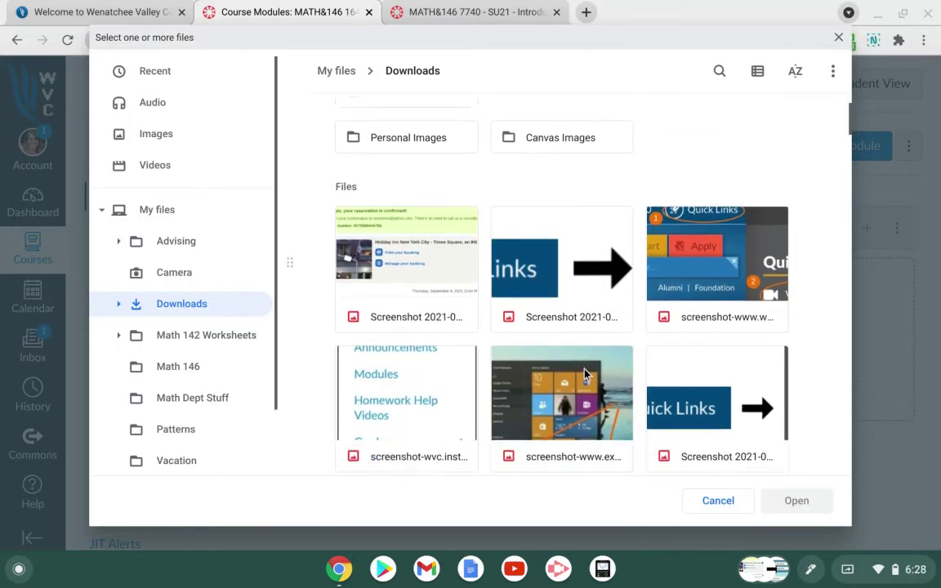
scroll(585, 374, down, 3)
scroll(586, 374, up, 5)
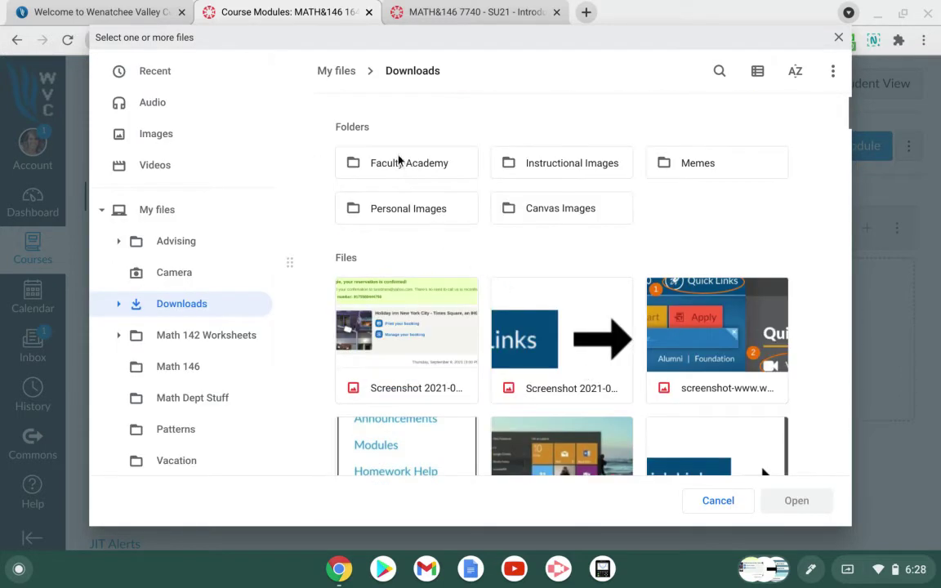
click(338, 71)
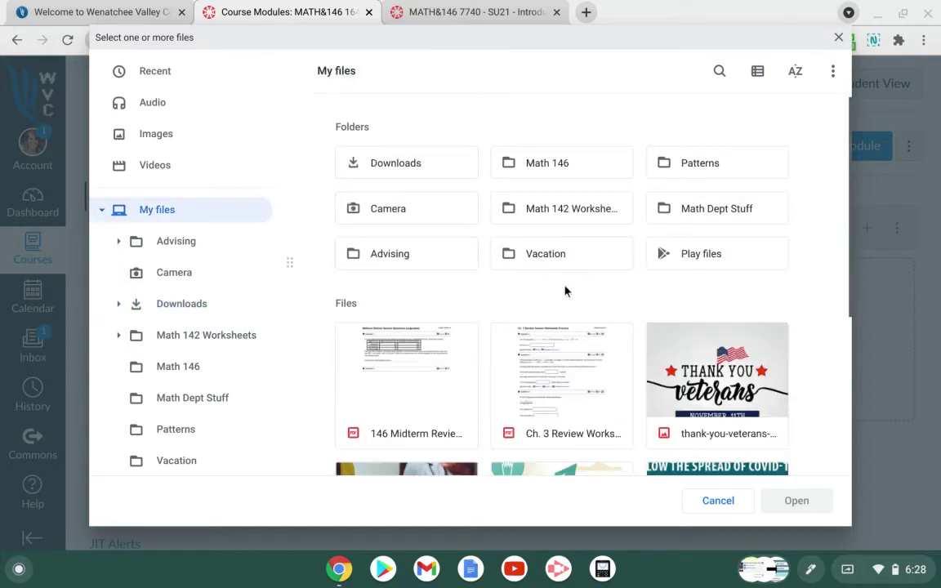
click(421, 404)
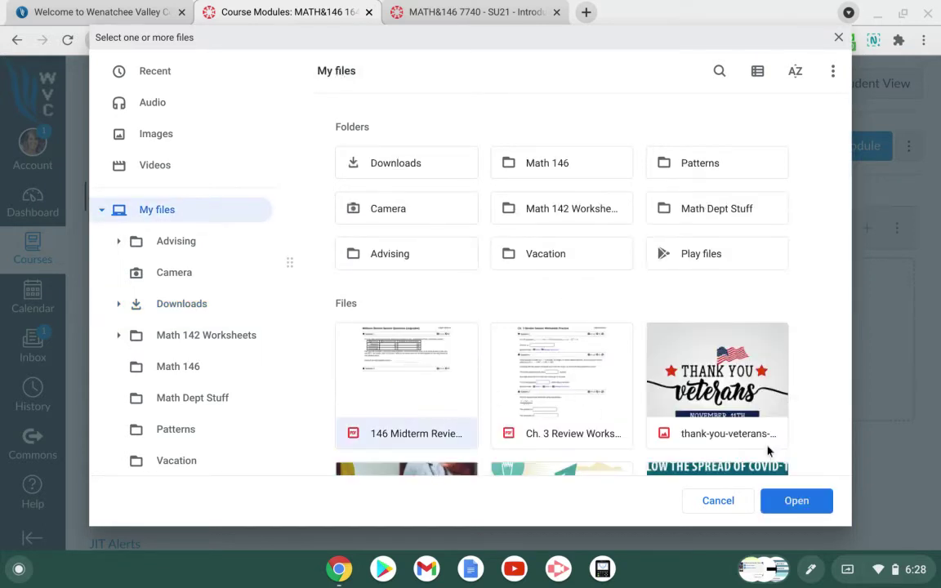
click(796, 501)
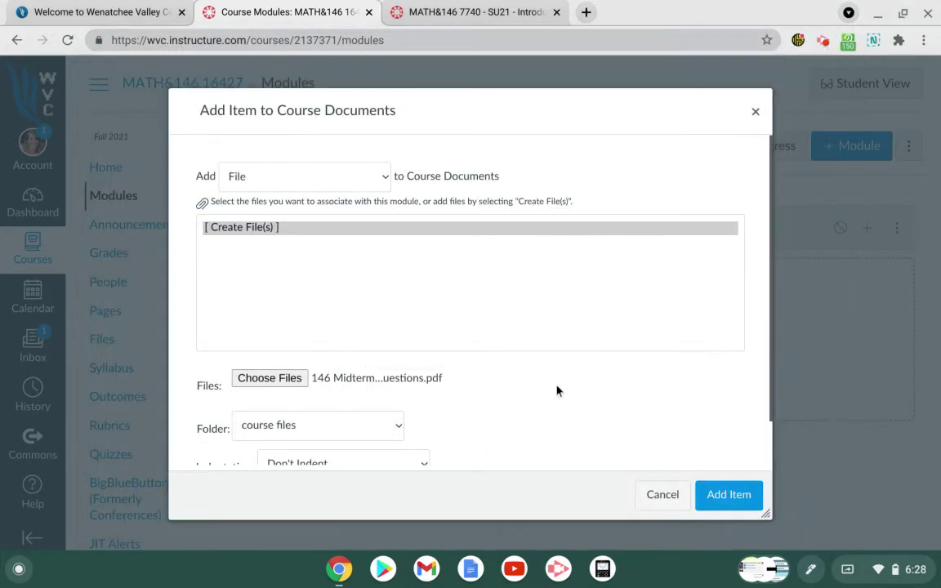
scroll(554, 391, down, 1)
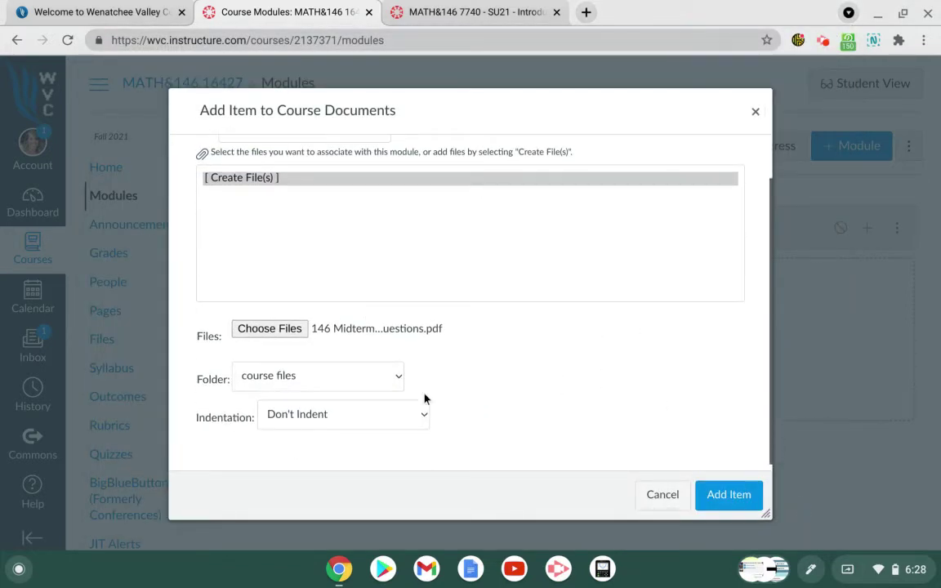
click(738, 497)
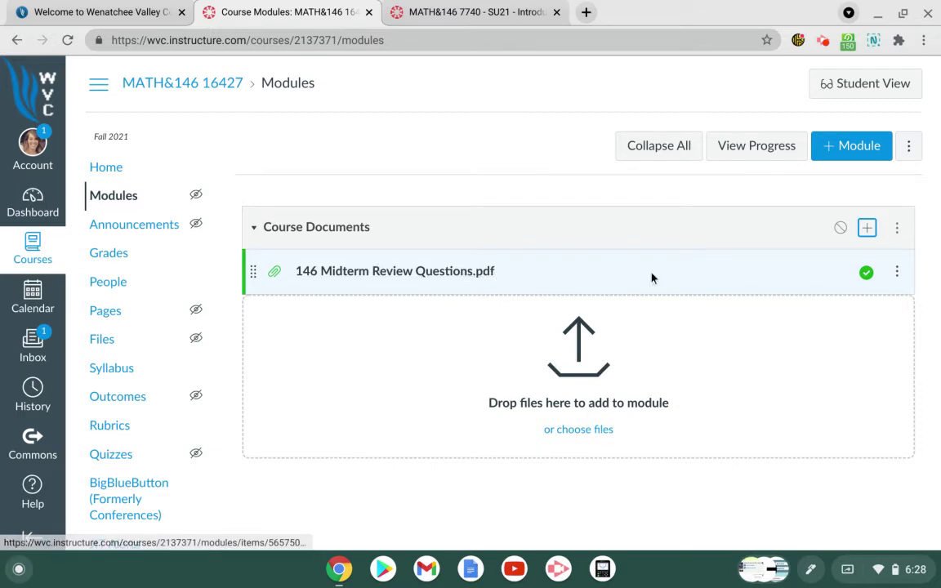
Step: Retitle the Course Documents PDF item to 'Syllabus' and save the change
click(898, 274)
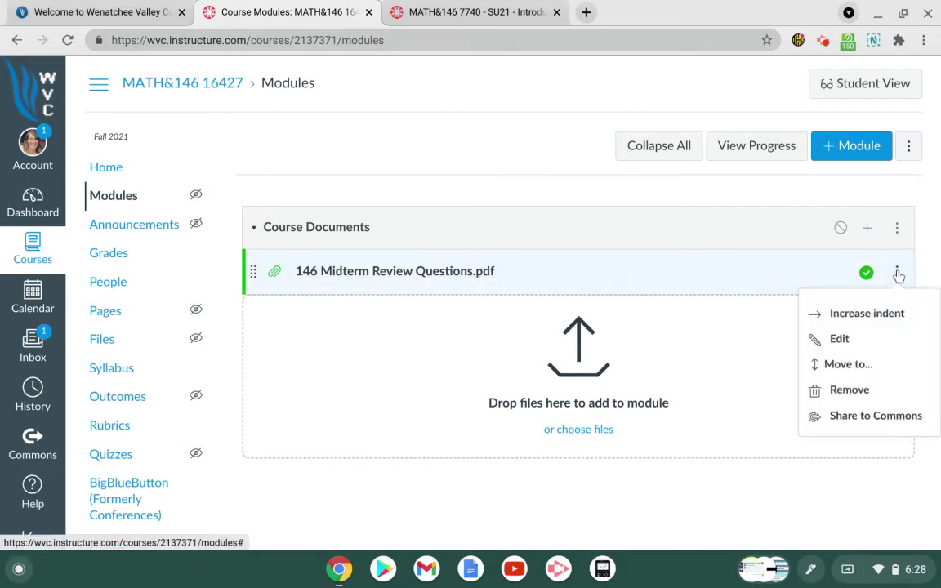
click(864, 343)
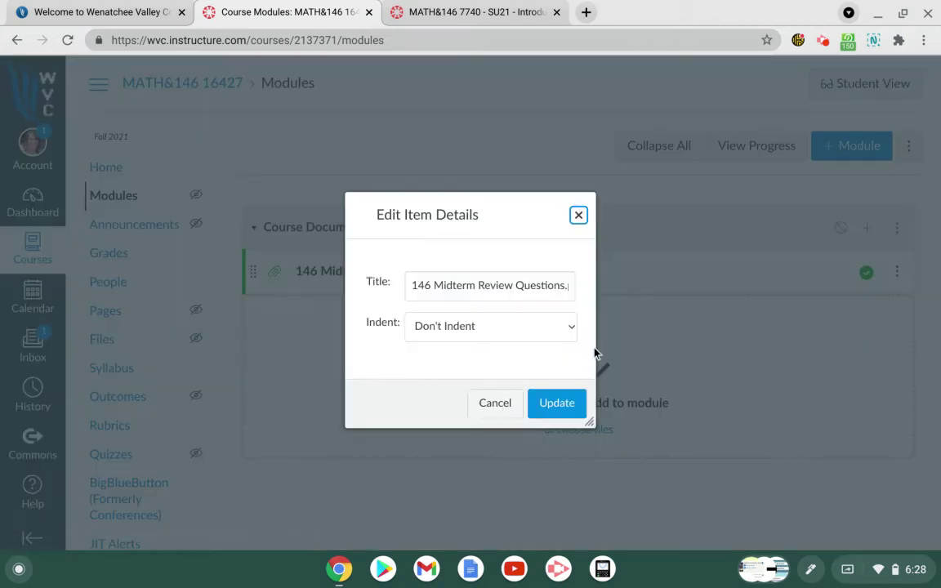
drag(407, 285, 588, 293)
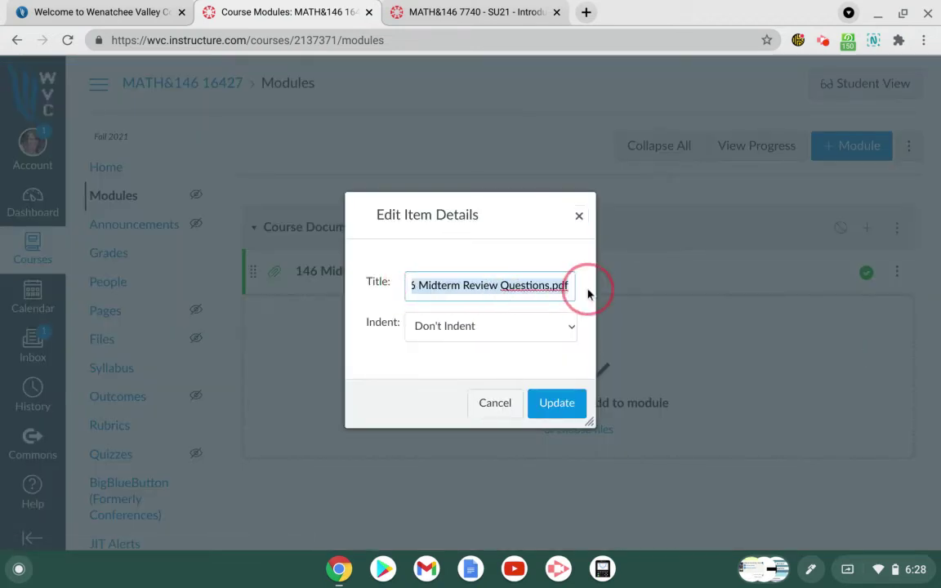
text(Syllab)
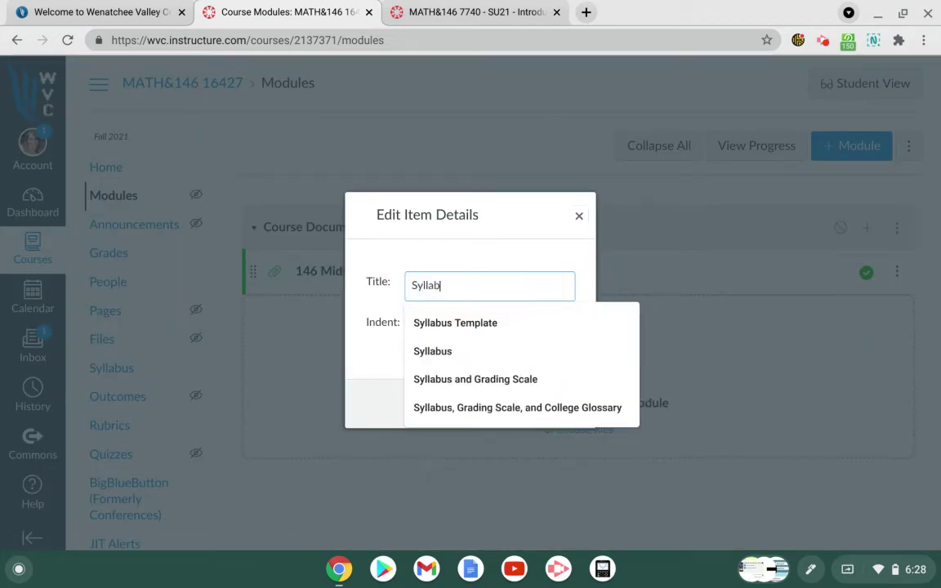
text(us)
click(761, 273)
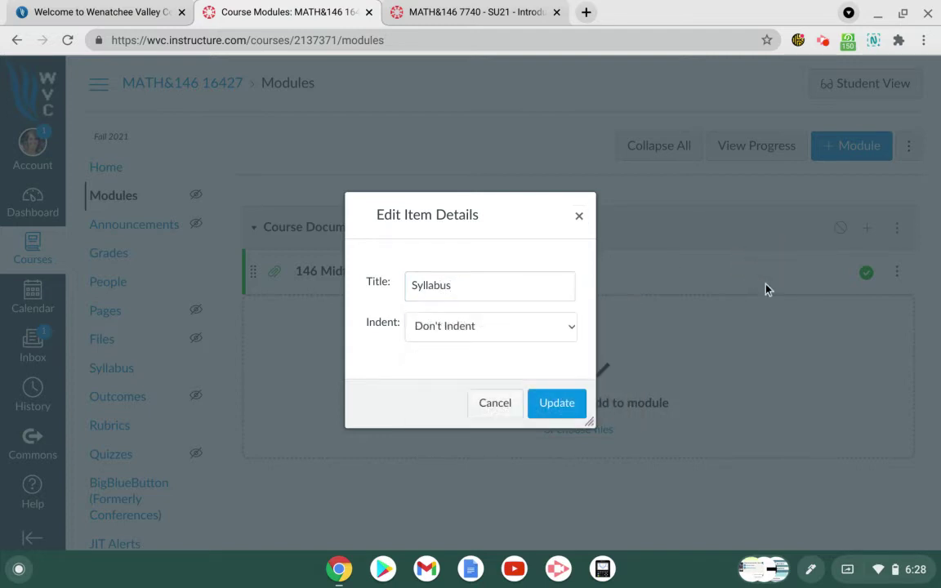
click(556, 404)
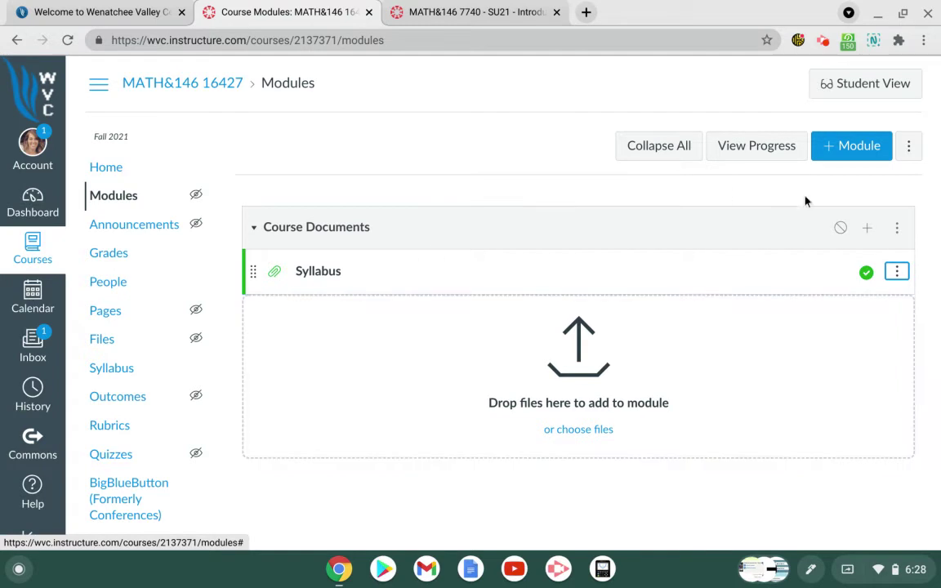
click(870, 231)
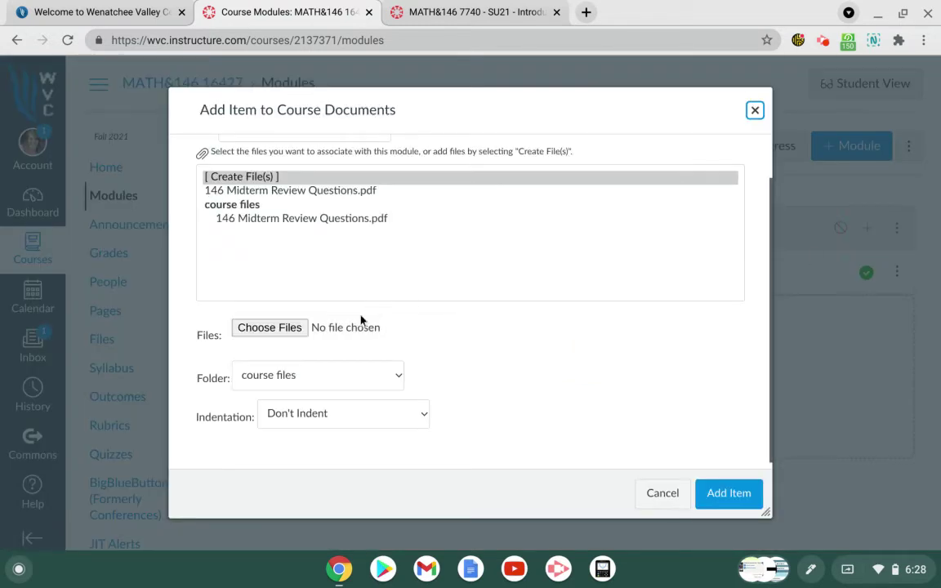
Step: Create a new page named 'Your Instructor' in the Course Documents module
scroll(521, 286, up, 1)
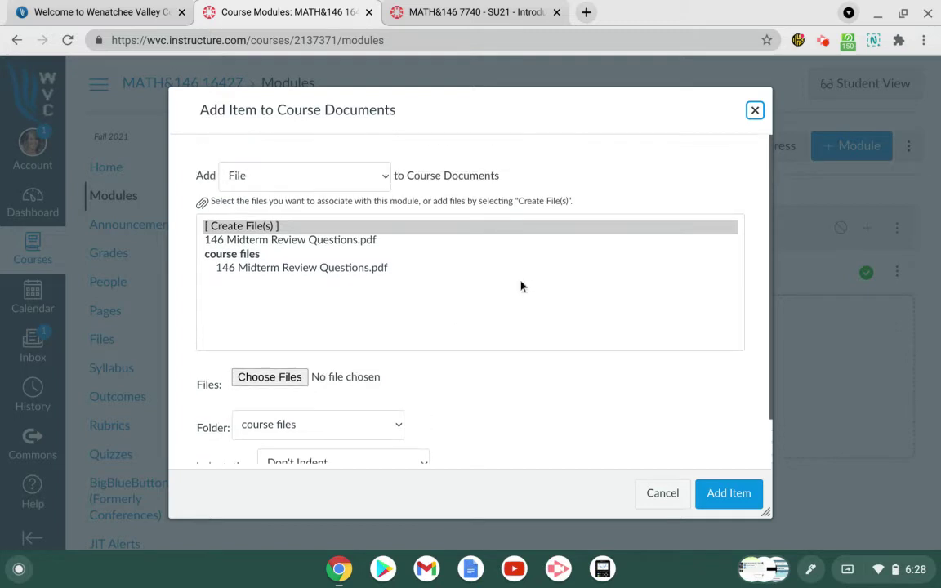
click(386, 179)
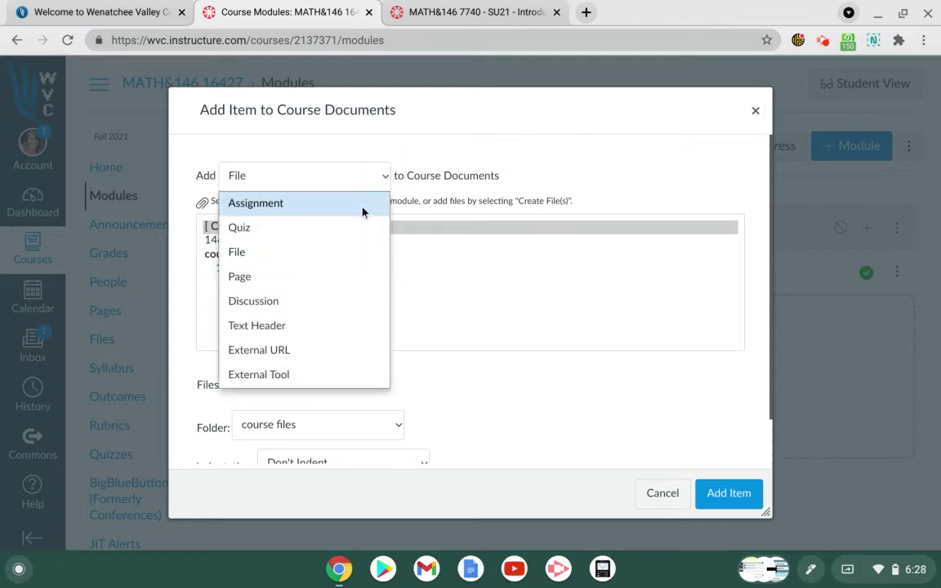
click(343, 277)
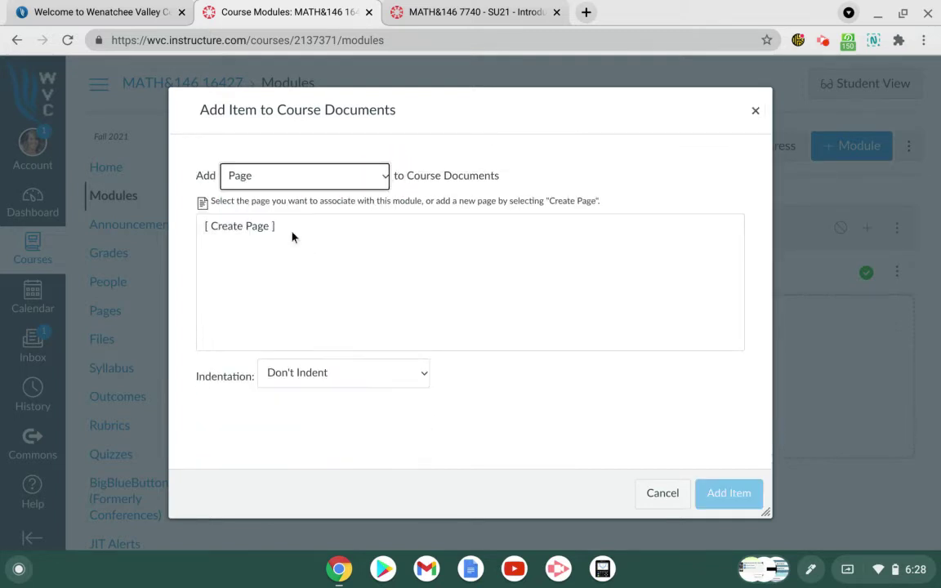
click(267, 228)
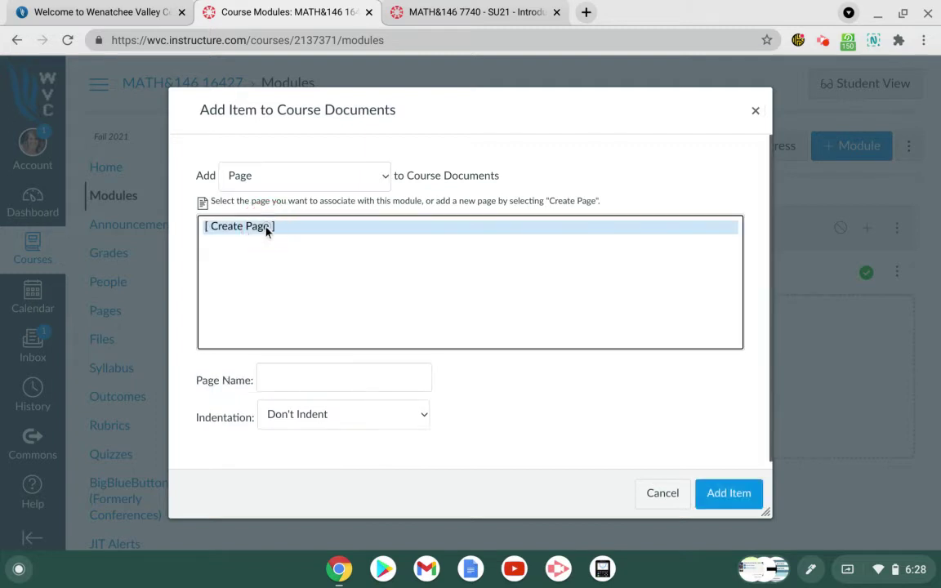
click(281, 376)
text(Your )
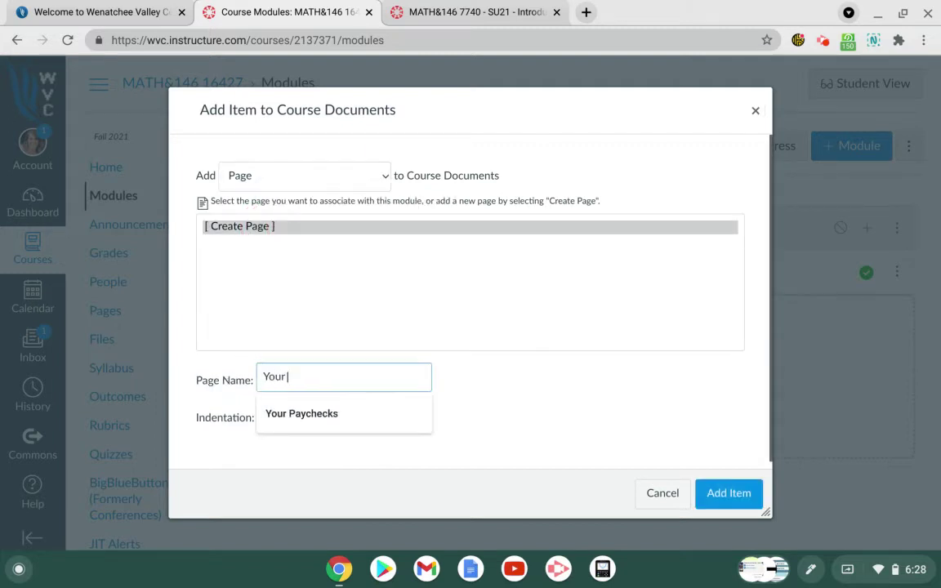
text(Instructor)
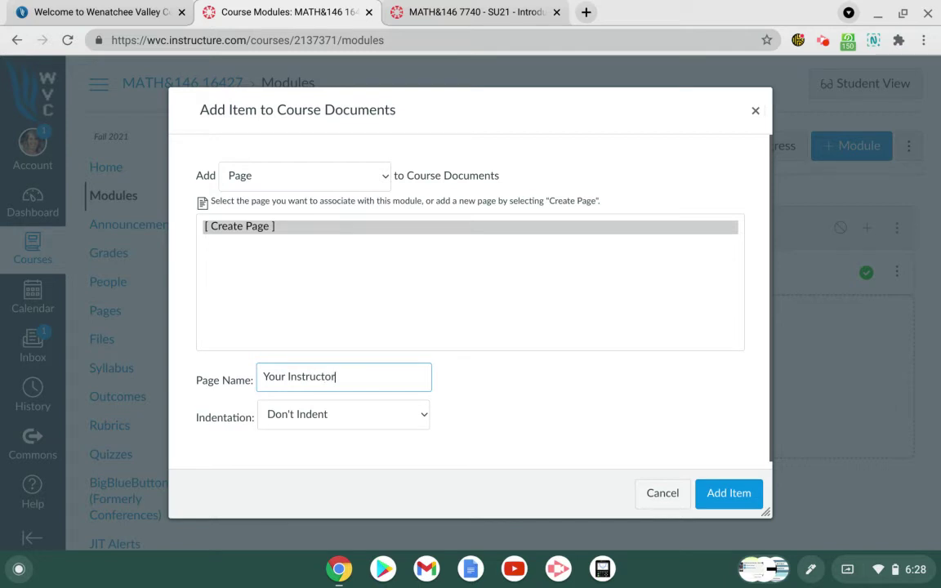
click(735, 494)
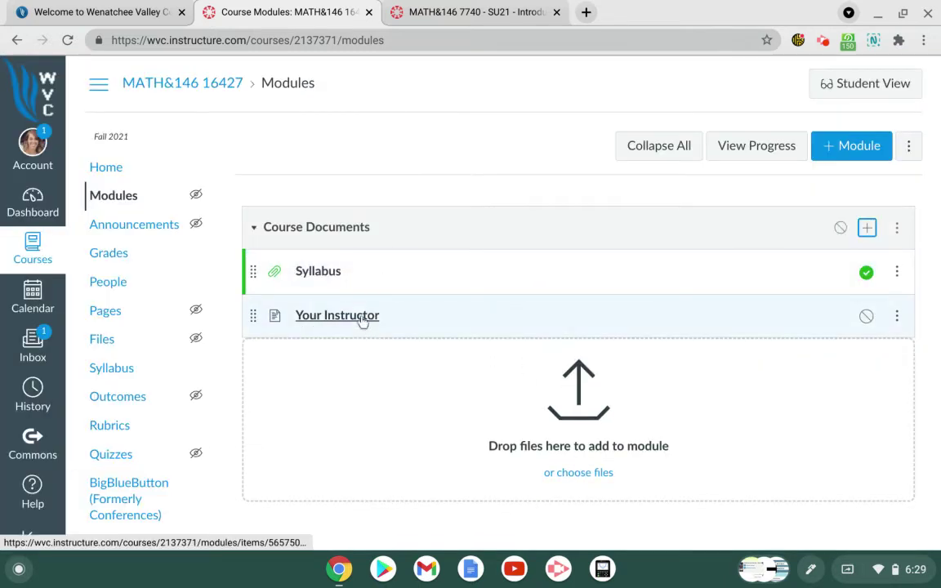
Step: Open the Your Instructor page for editing and type the instructor's name line
click(362, 318)
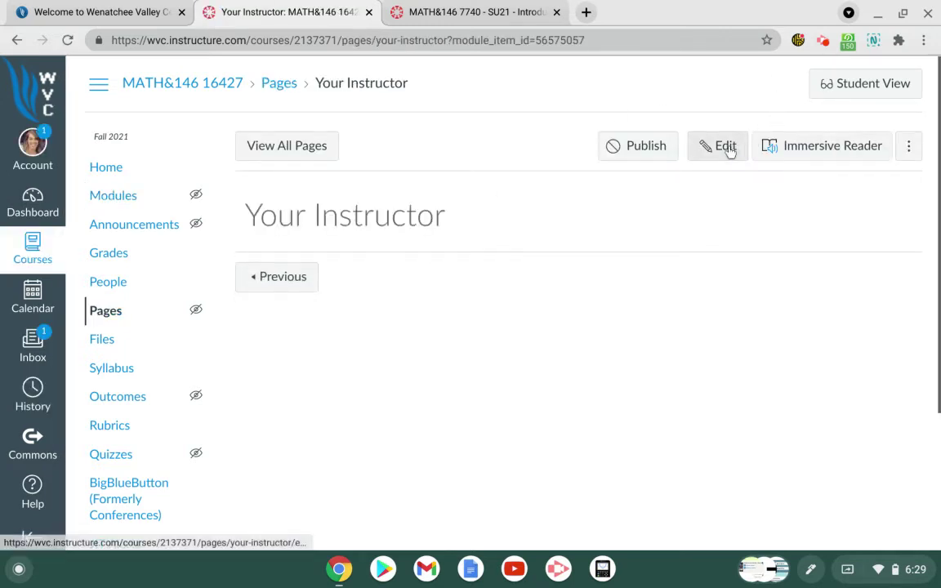
click(726, 149)
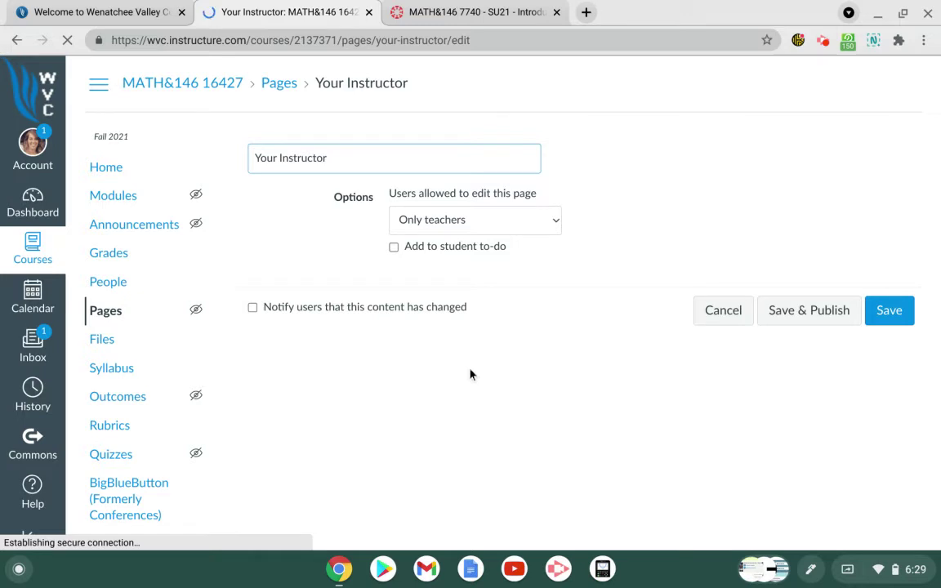
click(284, 272)
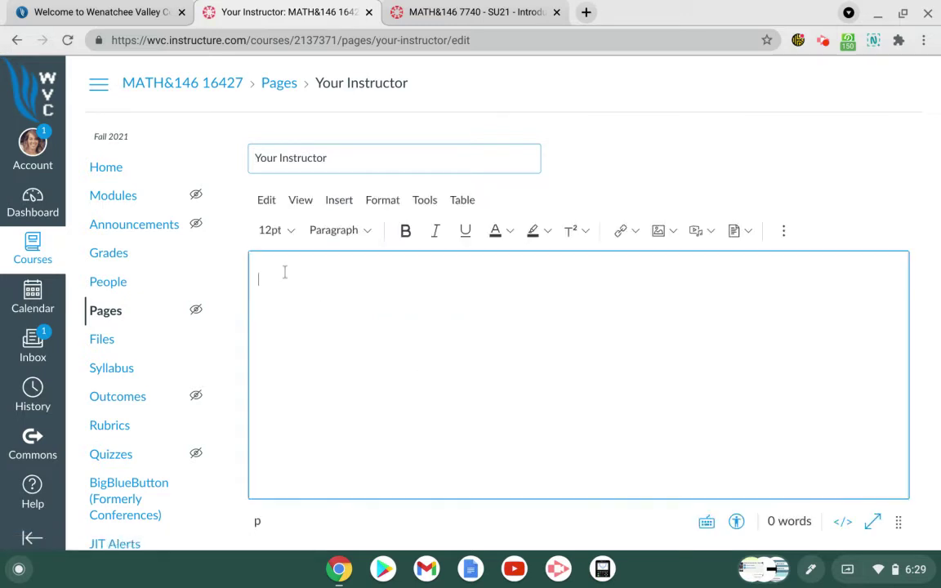
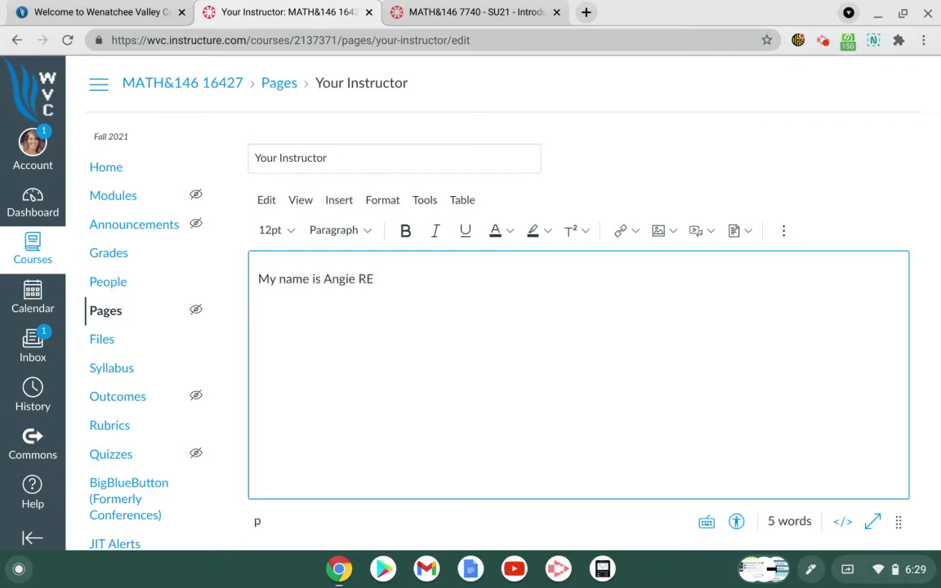
key(BackSpace)
Step: Add office hours 'Daily 10 - 11', a drop-by invitation, and an e-mail/Canvas Inbox contact line
text(edmon. Off)
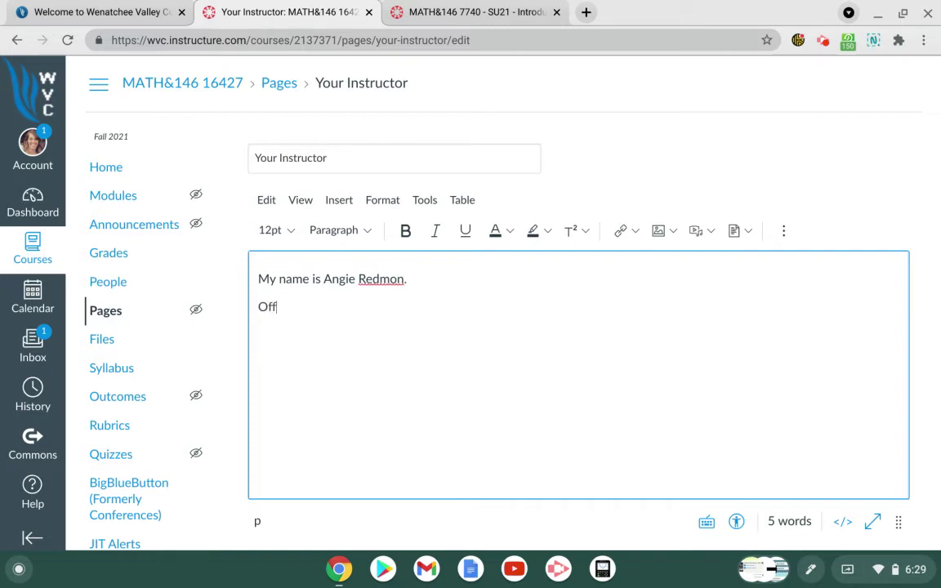
text(ice Hourse)
key(BackSpace)
text(:  Daily)
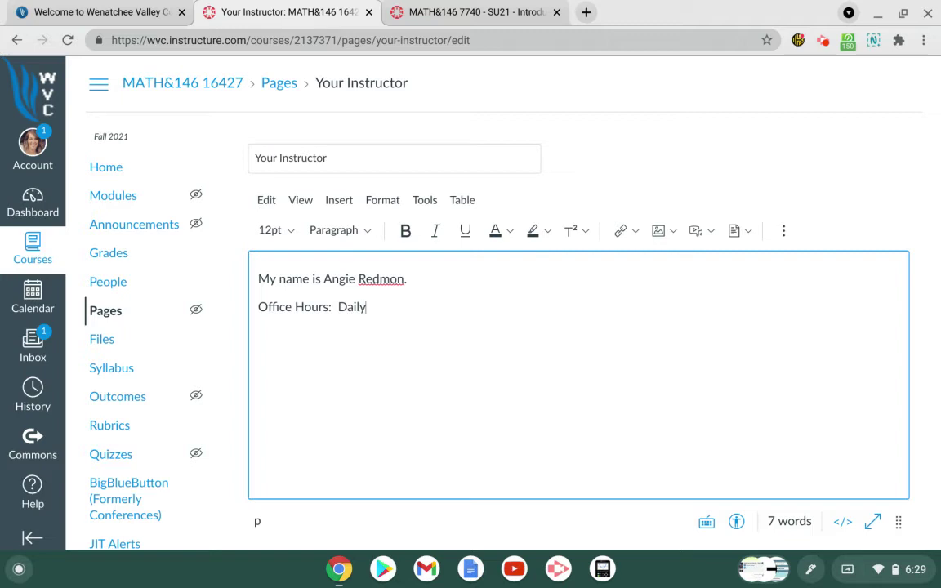
text( 10 - 11.  Stop b)
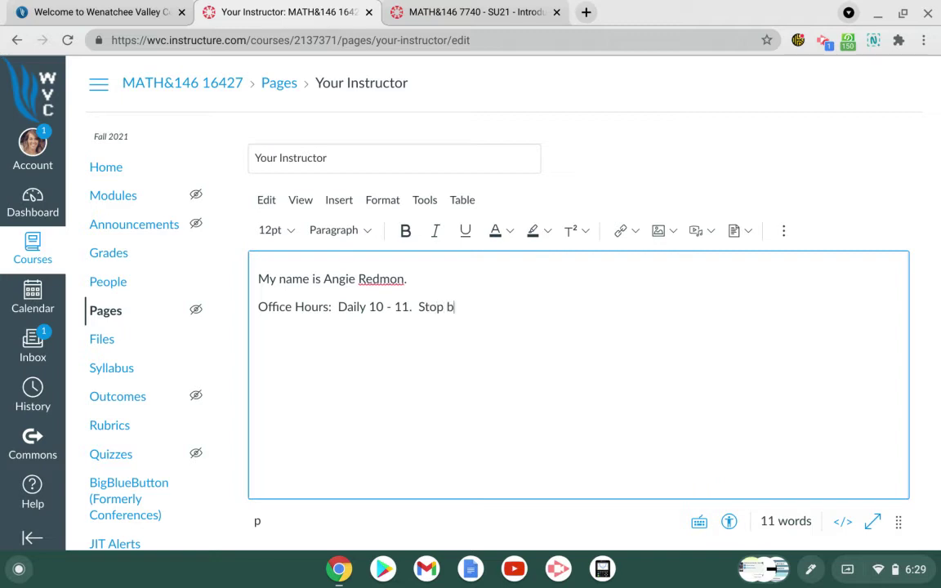
text(y my office during this )
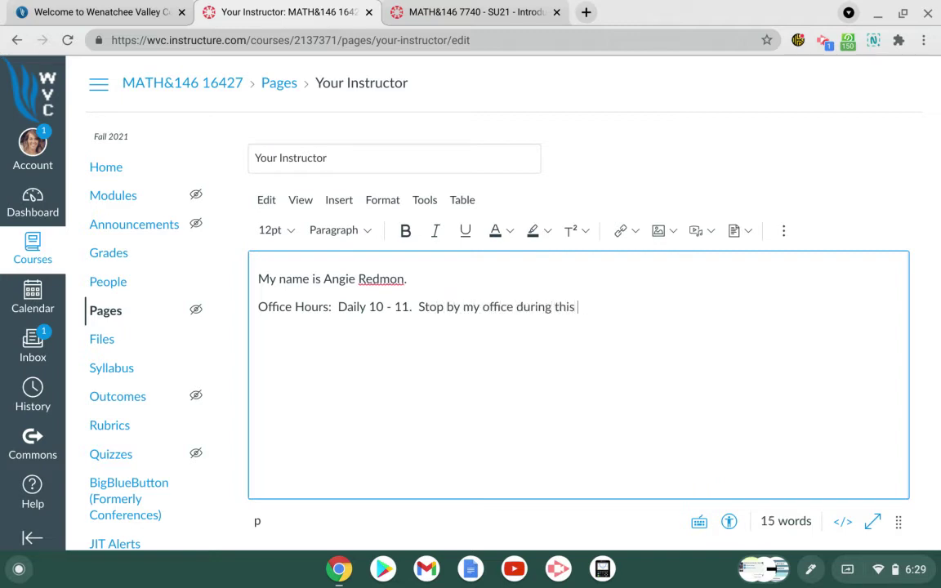
text(time for questi)
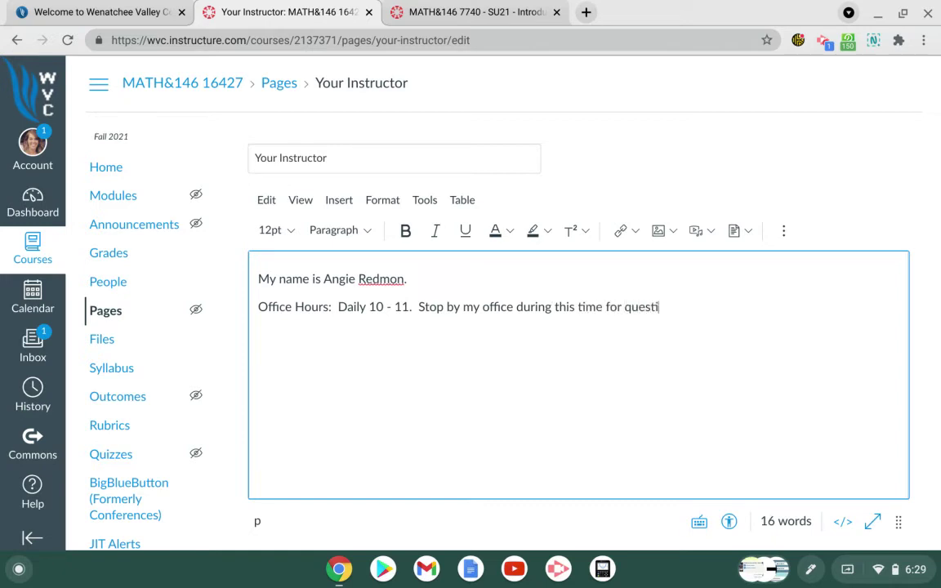
text(ons or just to visit. )
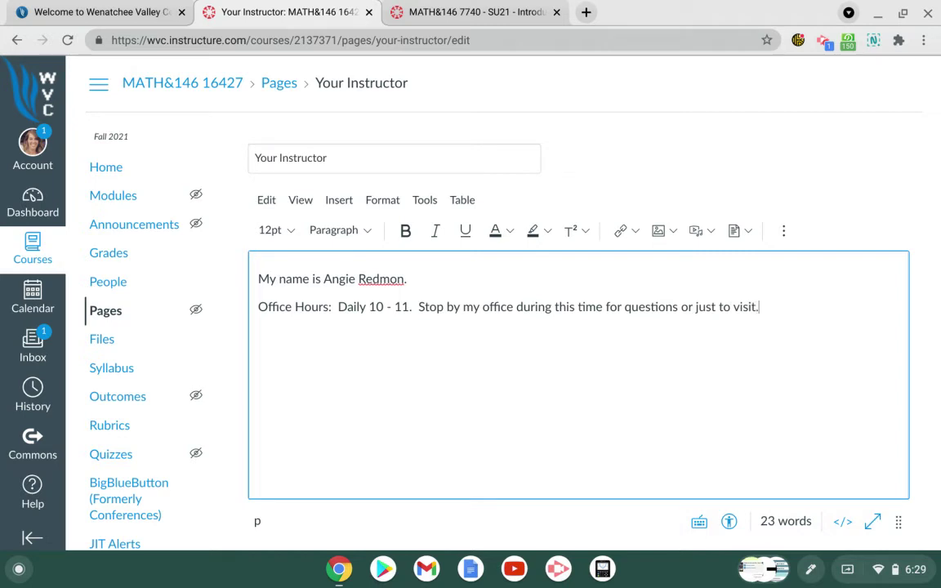
text(O)
key(BackSpace)
key(BackSpace)
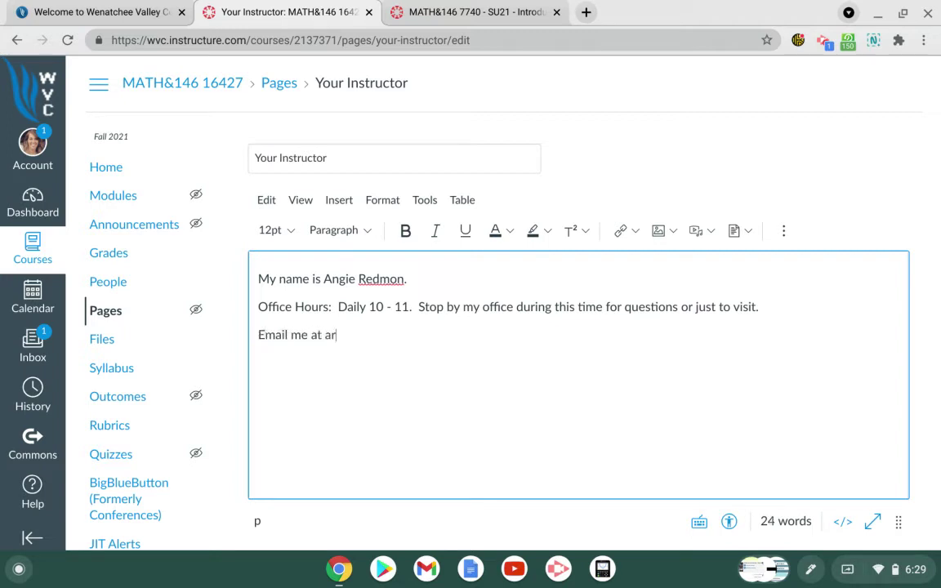
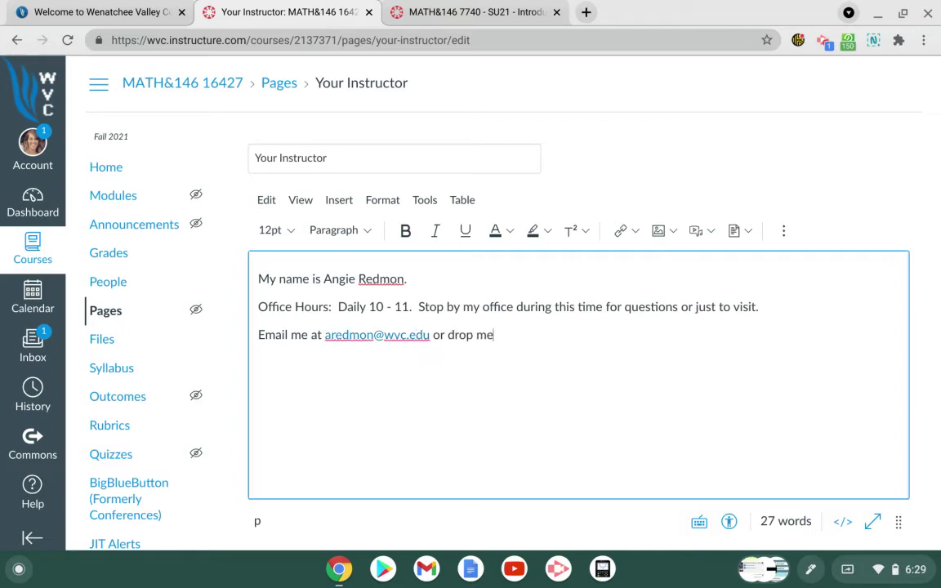
text( a message in the Canvas Inbox.)
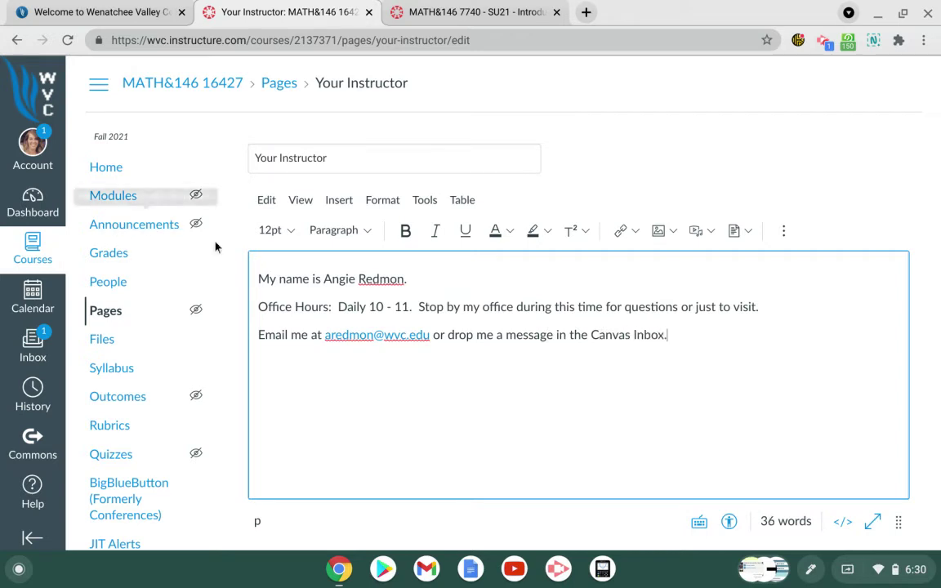
Step: Upload the instructor photo from Downloads > Personal Images at the top of the page
click(255, 278)
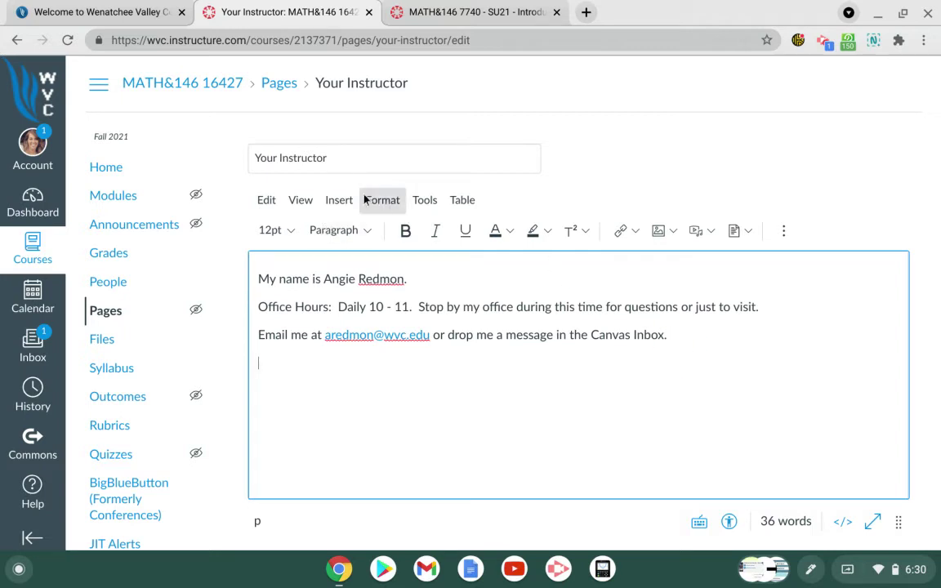
click(657, 234)
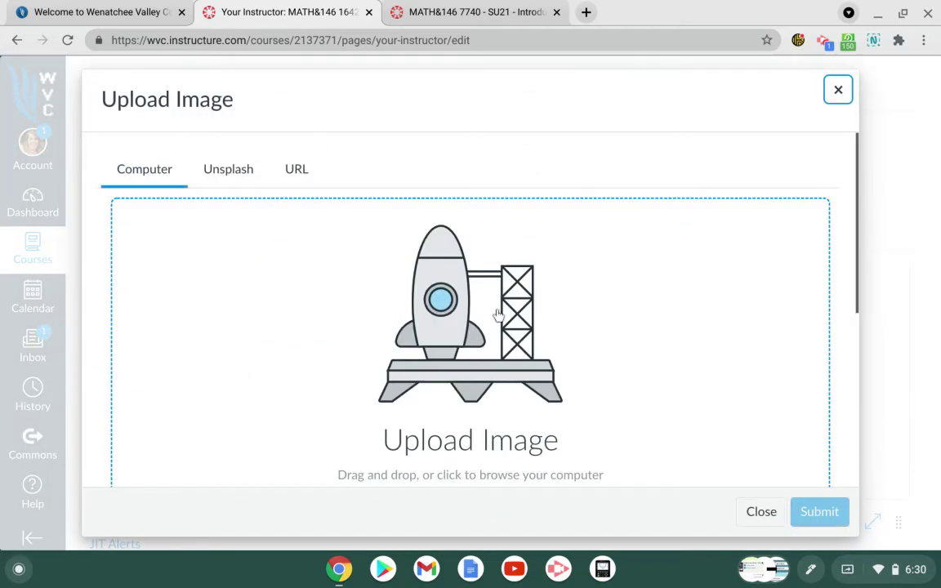
click(473, 362)
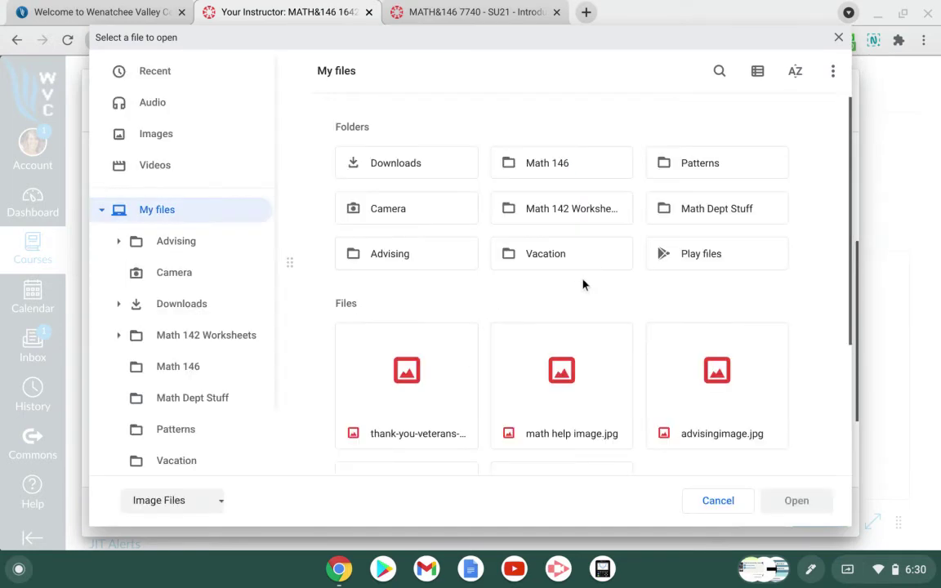
double_click(392, 158)
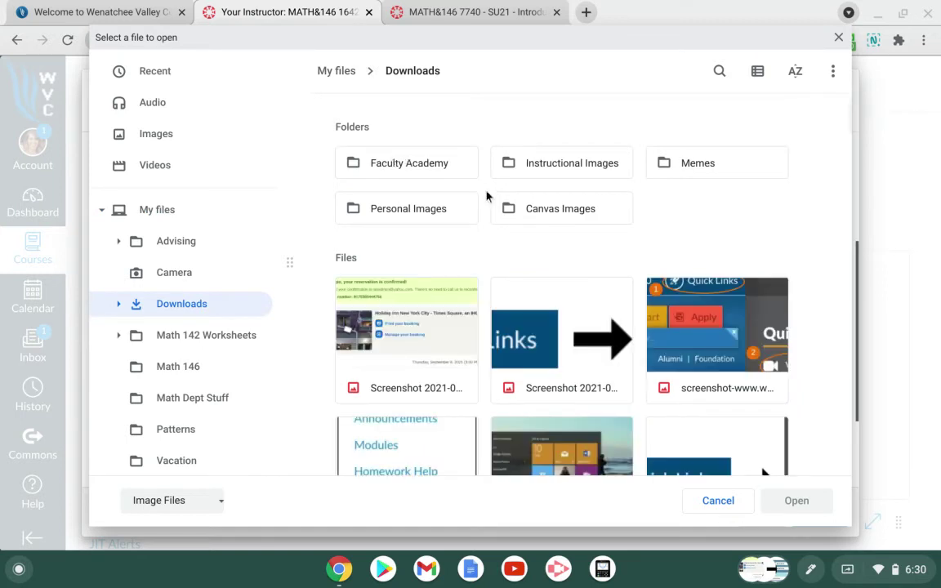
double_click(414, 210)
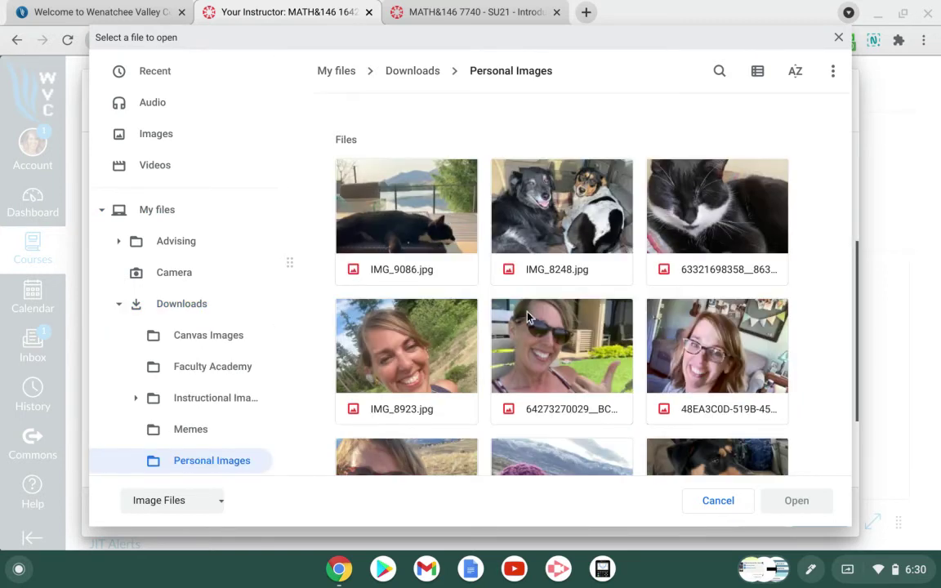
scroll(539, 325, down, 1)
scroll(540, 326, down, 1)
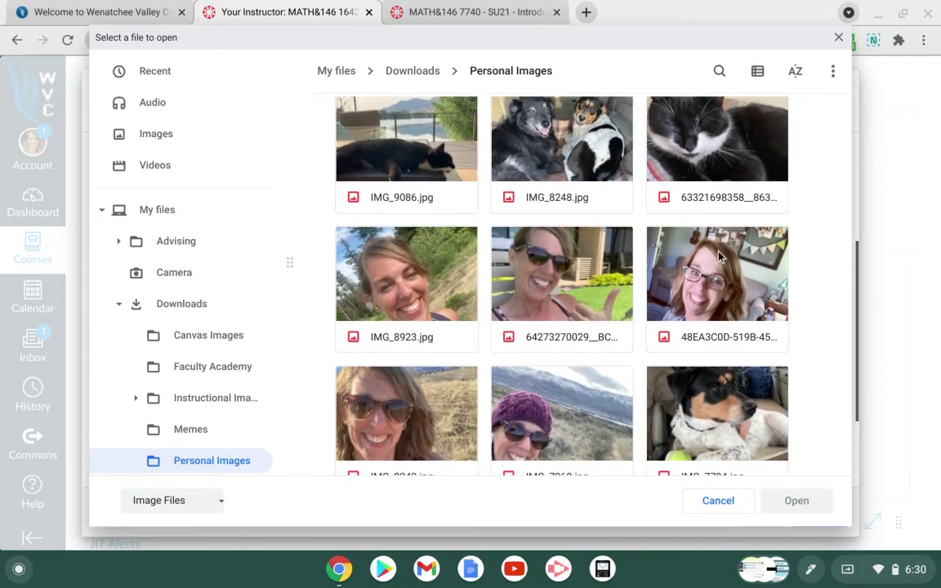
click(711, 288)
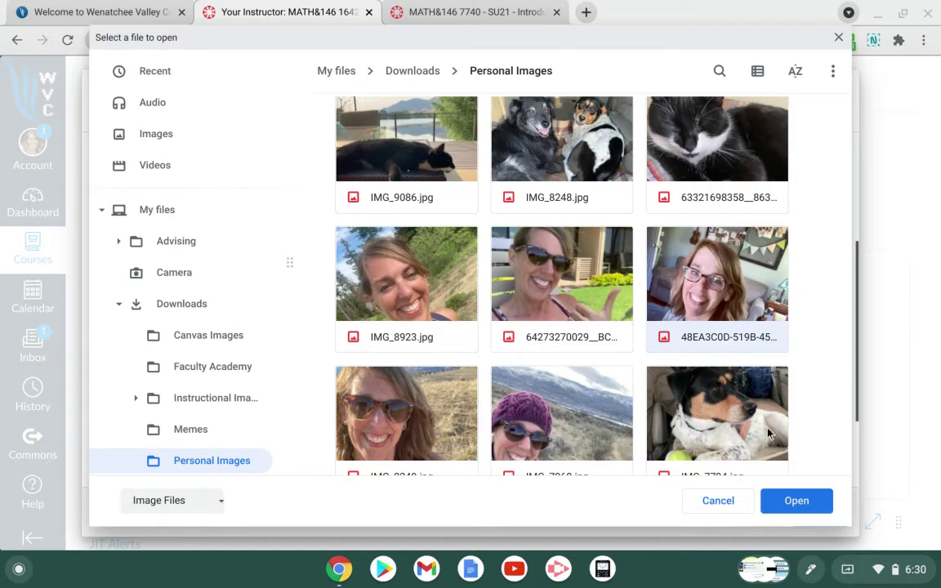
click(797, 501)
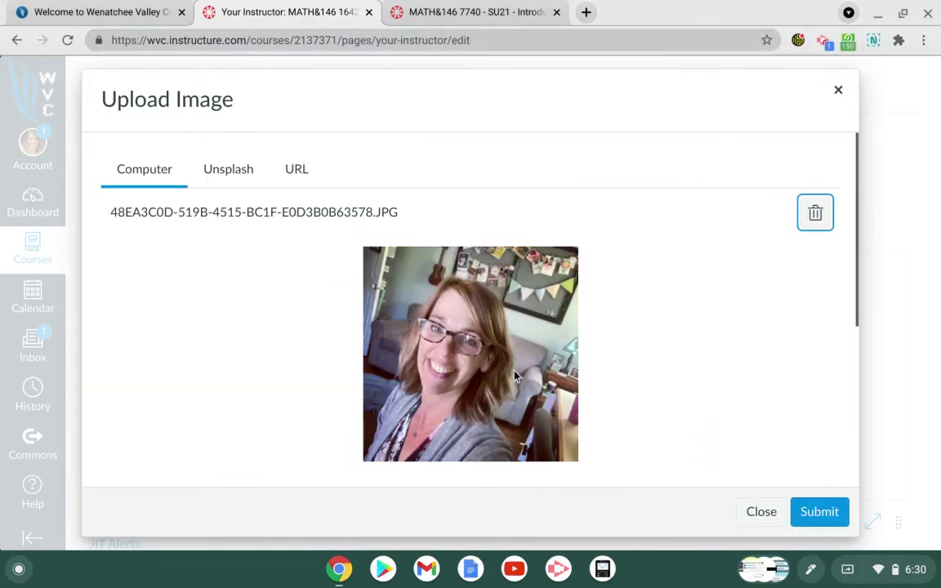
Step: Give the photo alt text describing the instructor in her home office and insert it
scroll(509, 373, down, 1)
scroll(508, 373, down, 2)
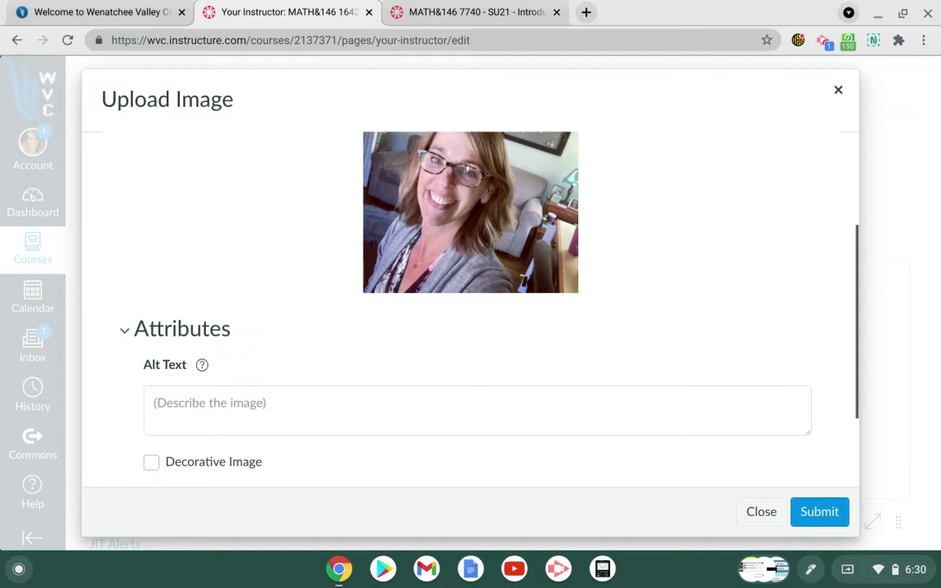
click(161, 399)
text(Angie in)
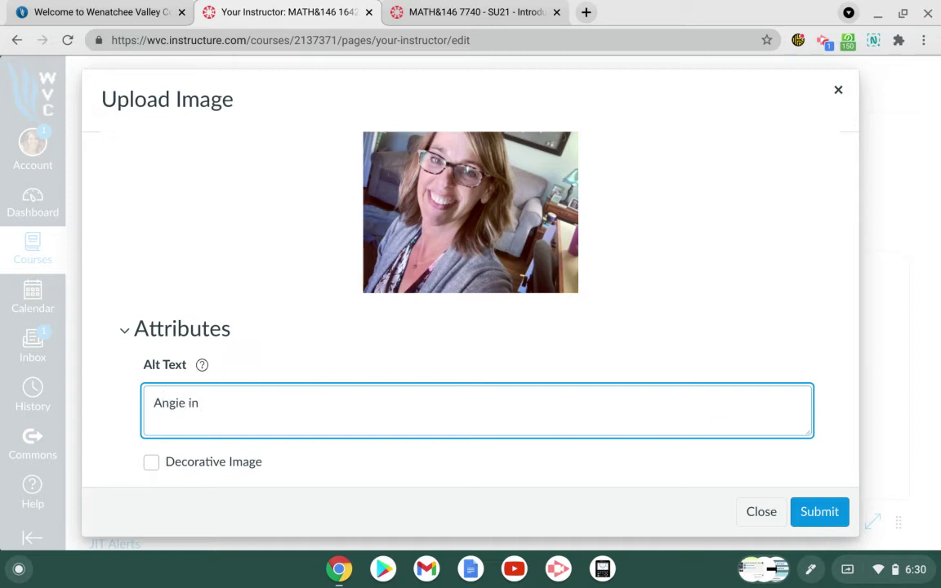
text(her home office)
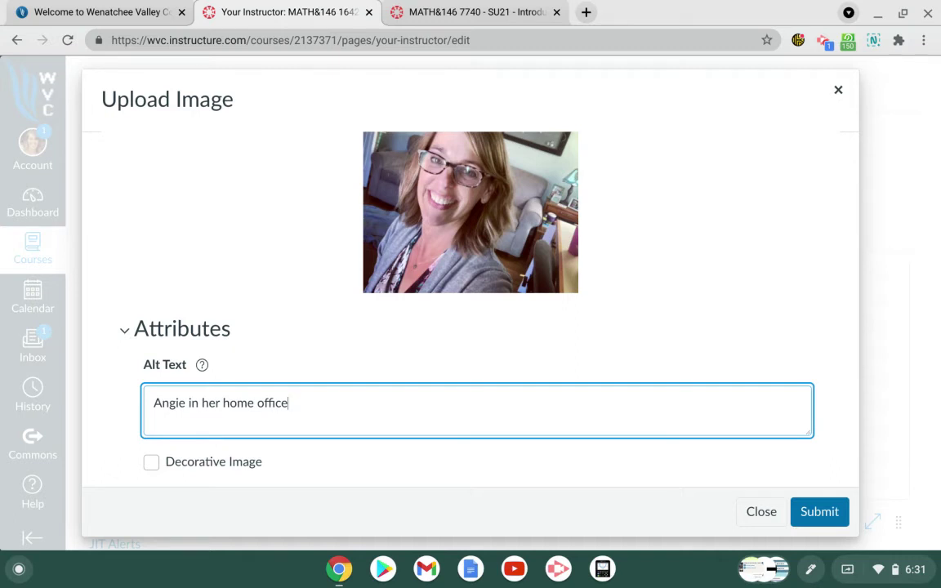
click(817, 511)
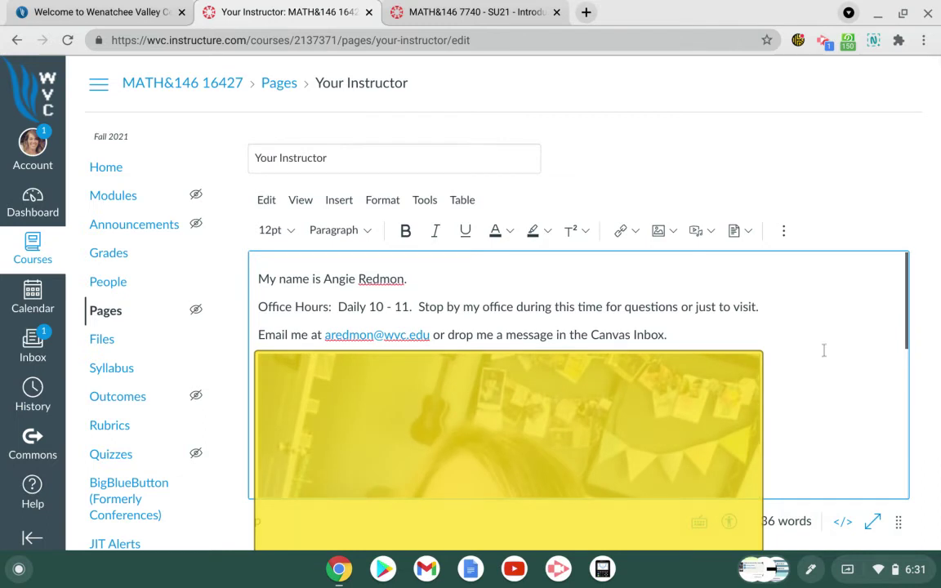
Step: Shrink the inserted photo to a smaller square and centre-align it
click(664, 389)
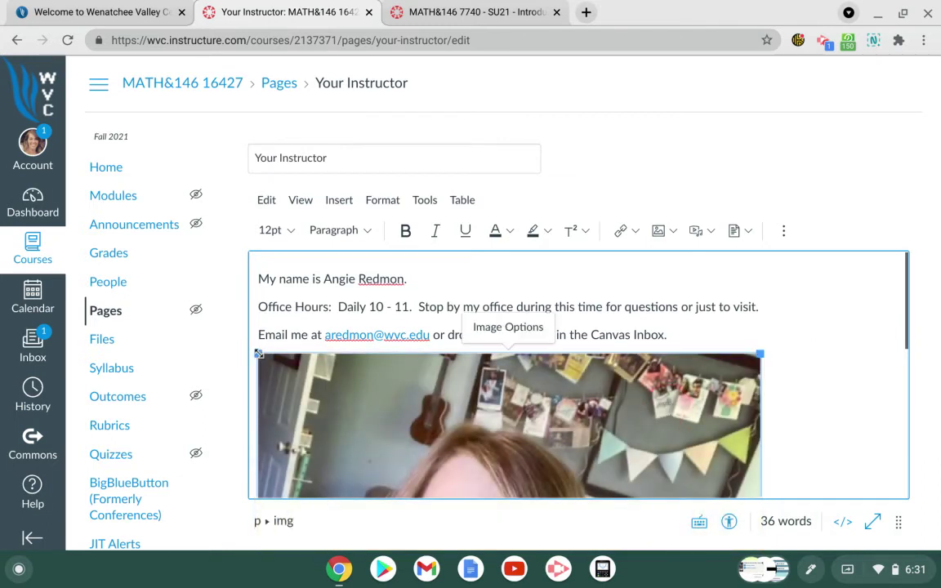
drag(258, 353, 630, 515)
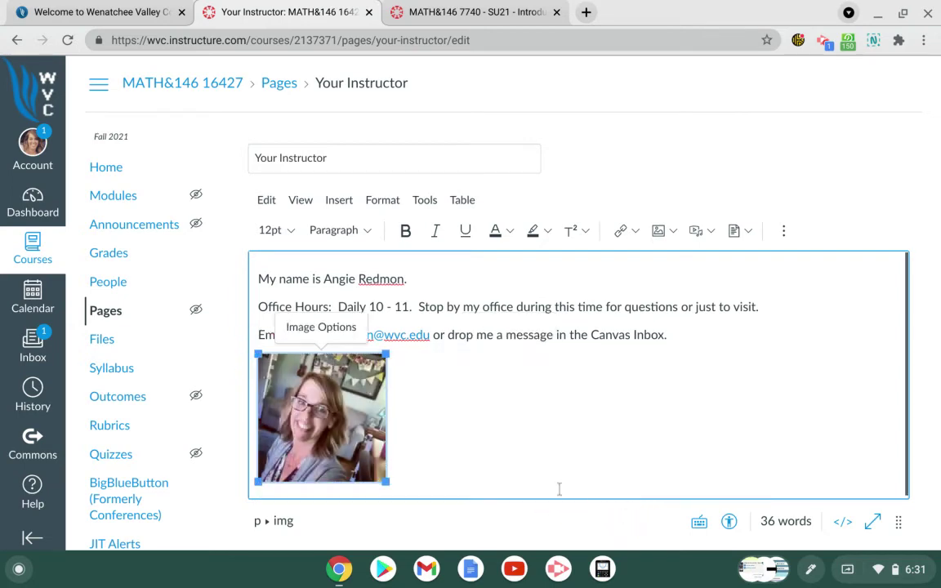
click(786, 232)
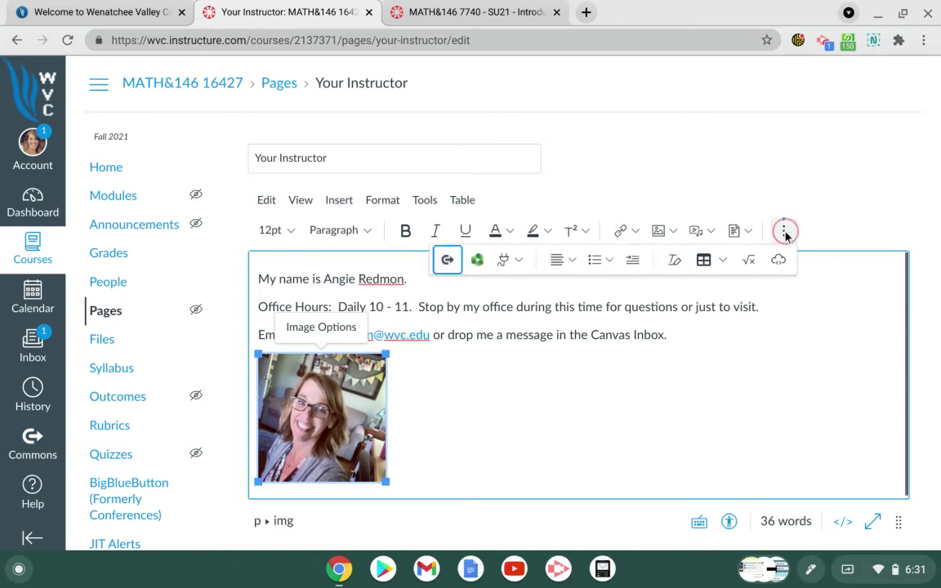
click(573, 263)
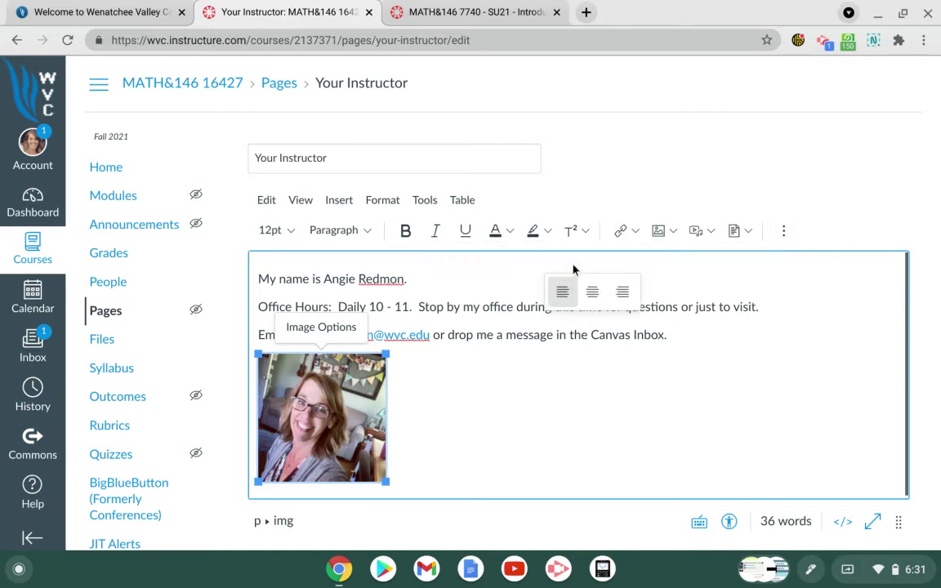
click(598, 299)
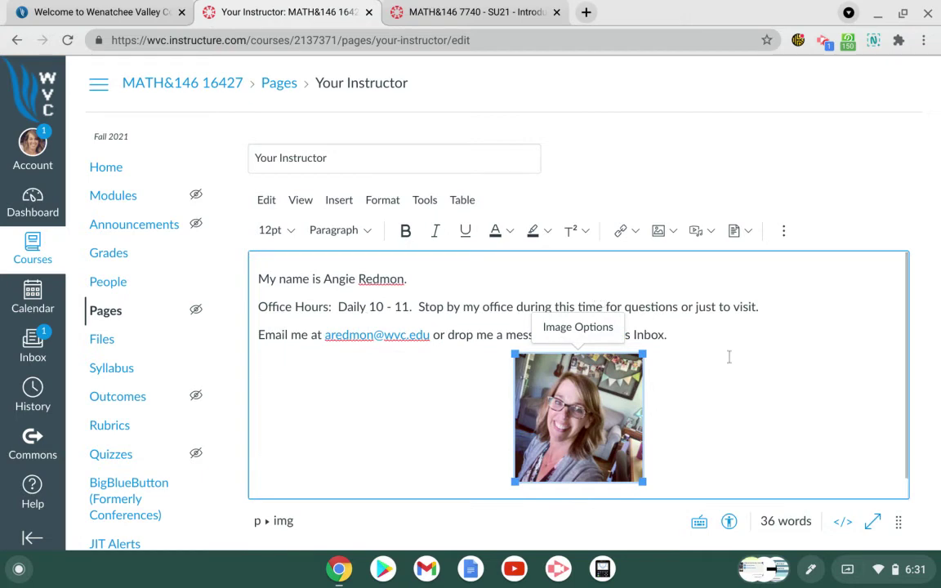
click(666, 357)
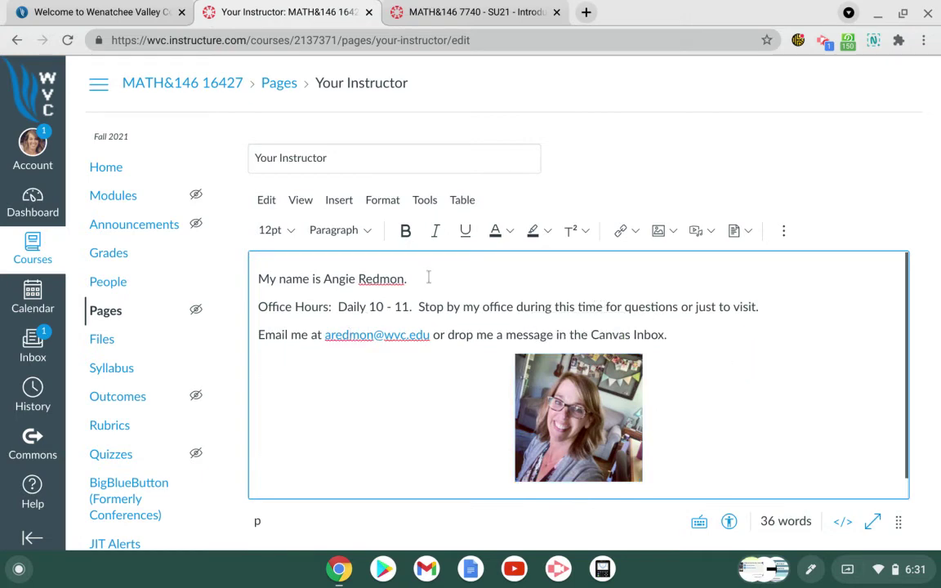
Step: Format the opening name line as Heading 3
drag(409, 275, 265, 261)
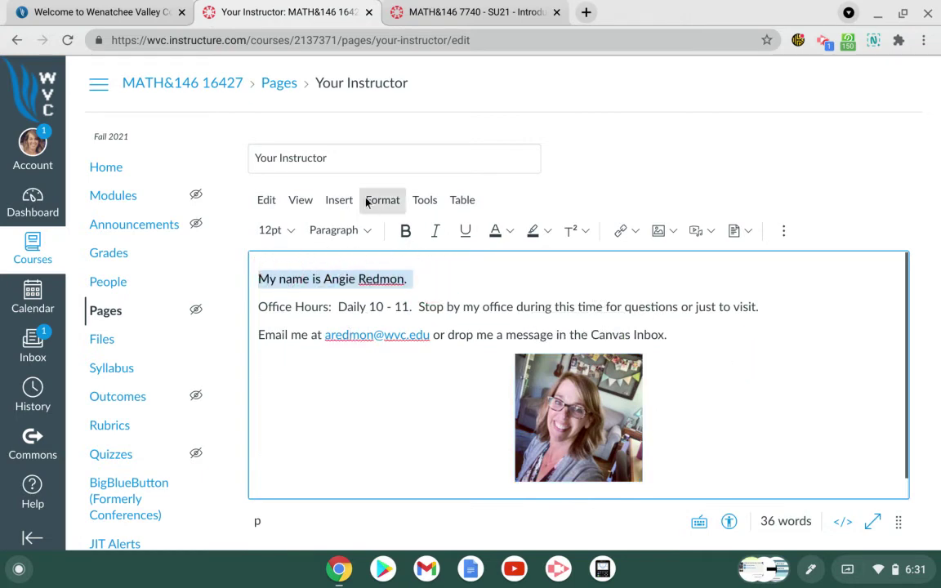
click(367, 231)
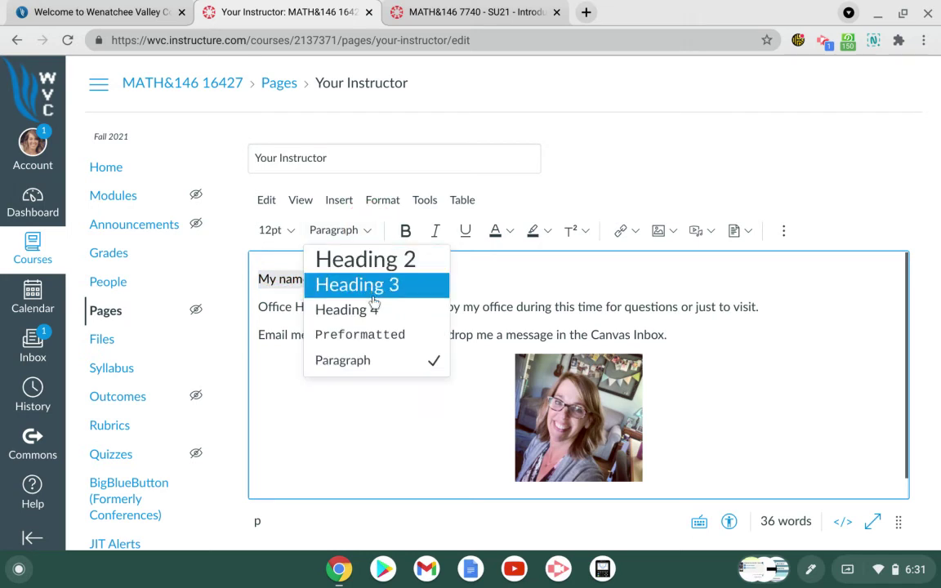
click(374, 288)
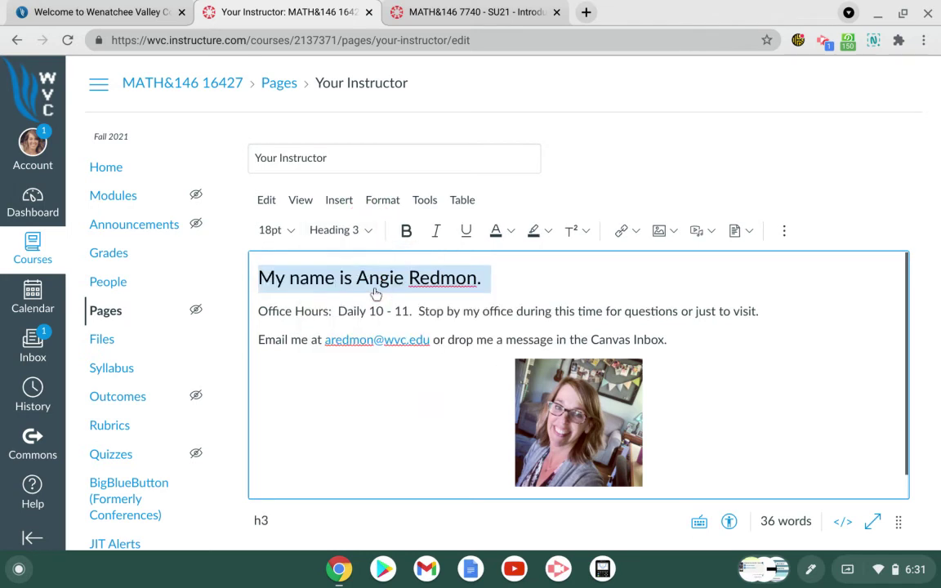
click(607, 280)
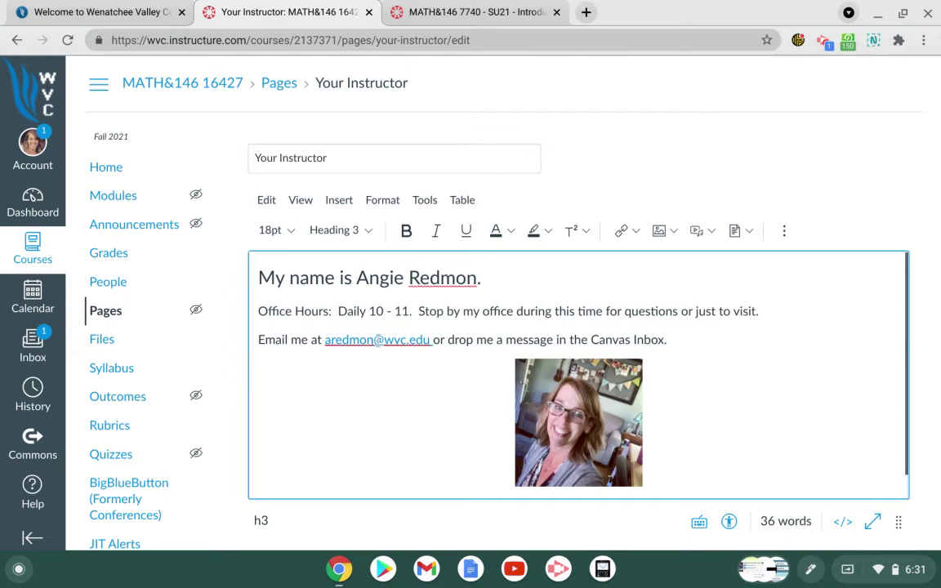
Step: Remove leading spaces and extra indentation from the e-mail contact line
click(258, 340)
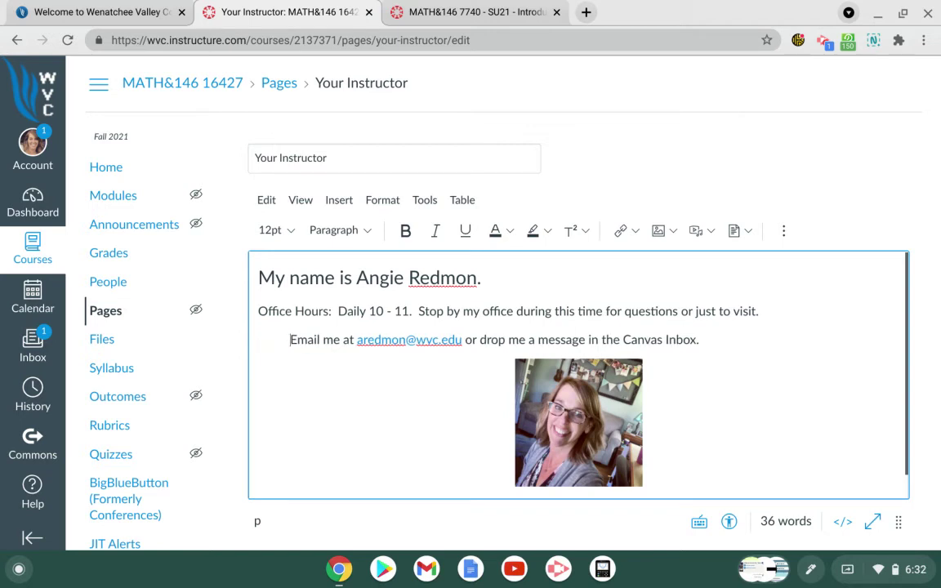
key(BackSpace)
key(BackSpace)
key(BackSpace)
key(BackSpace)
key(BackSpace)
key(BackSpace)
key(BackSpace)
key(BackSpace)
key(BackSpace)
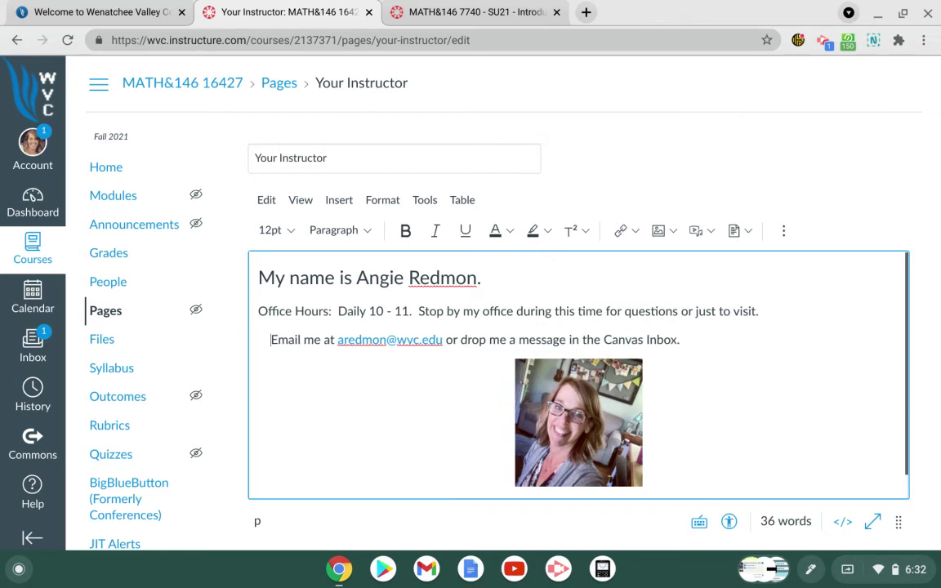
key(BackSpace)
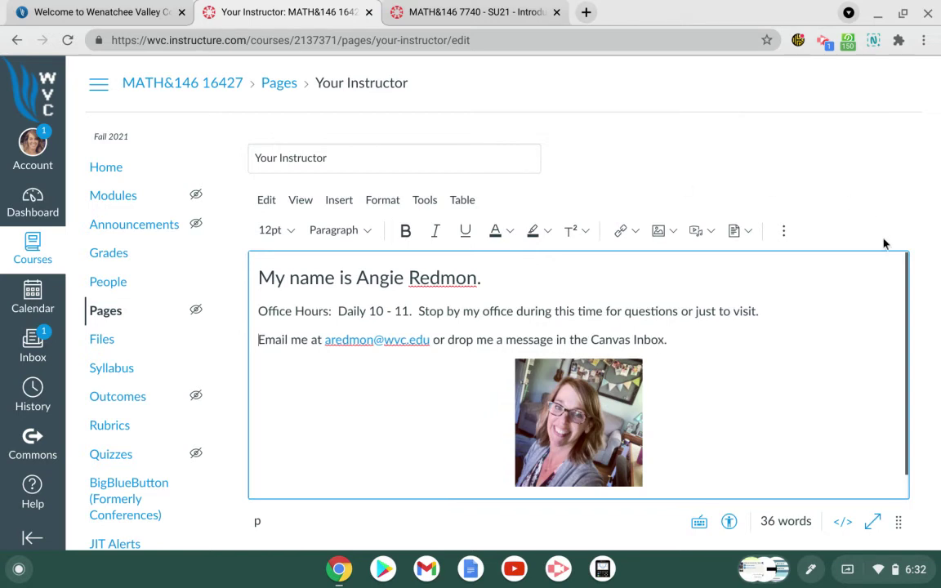
click(785, 232)
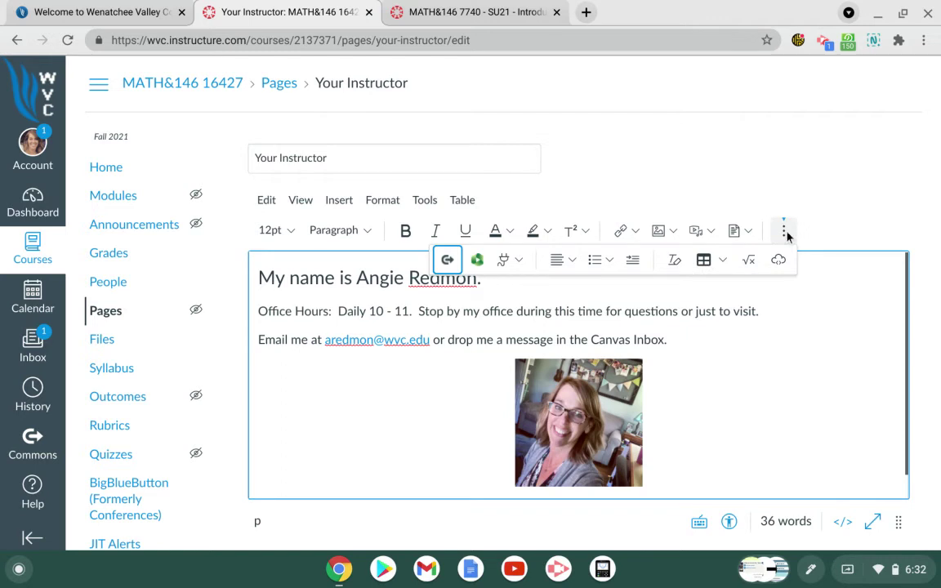
click(633, 259)
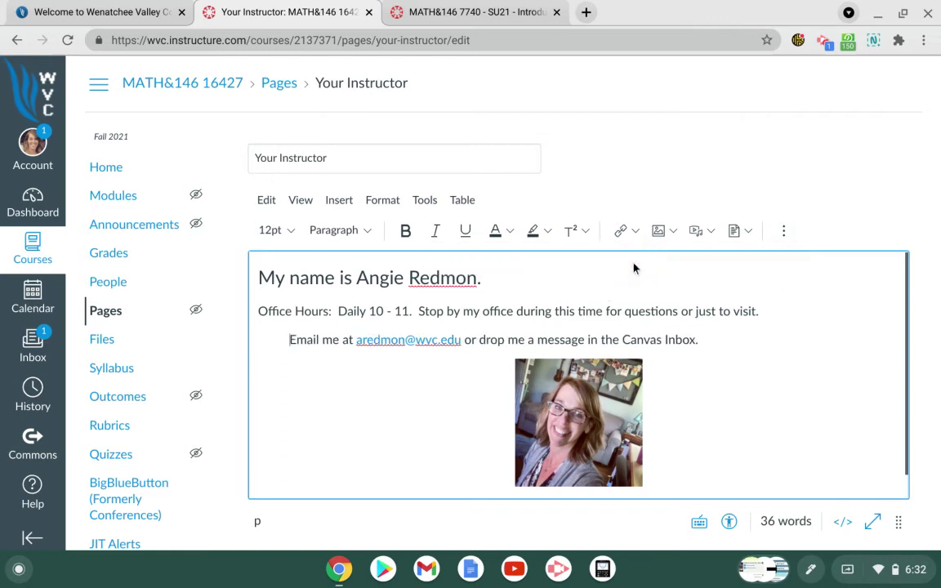
click(785, 233)
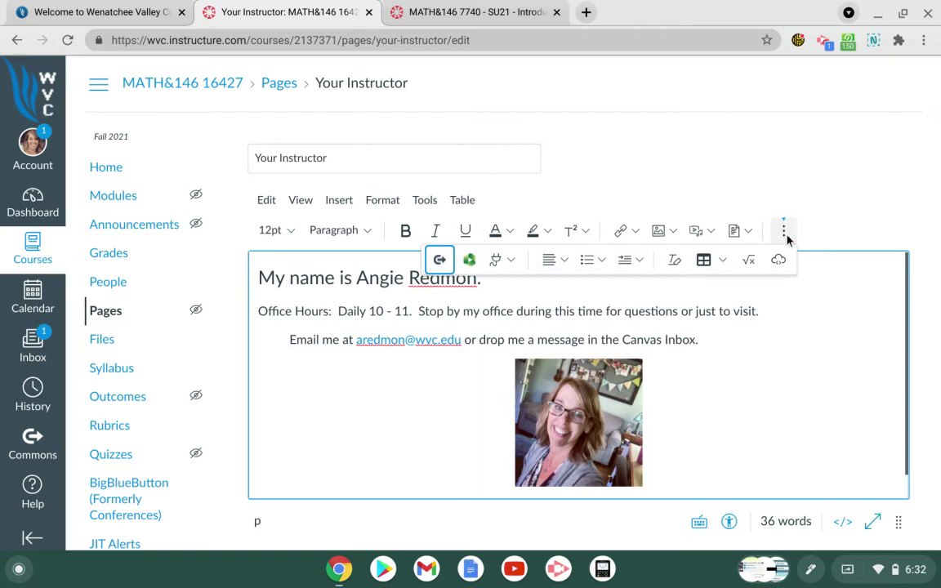
click(644, 261)
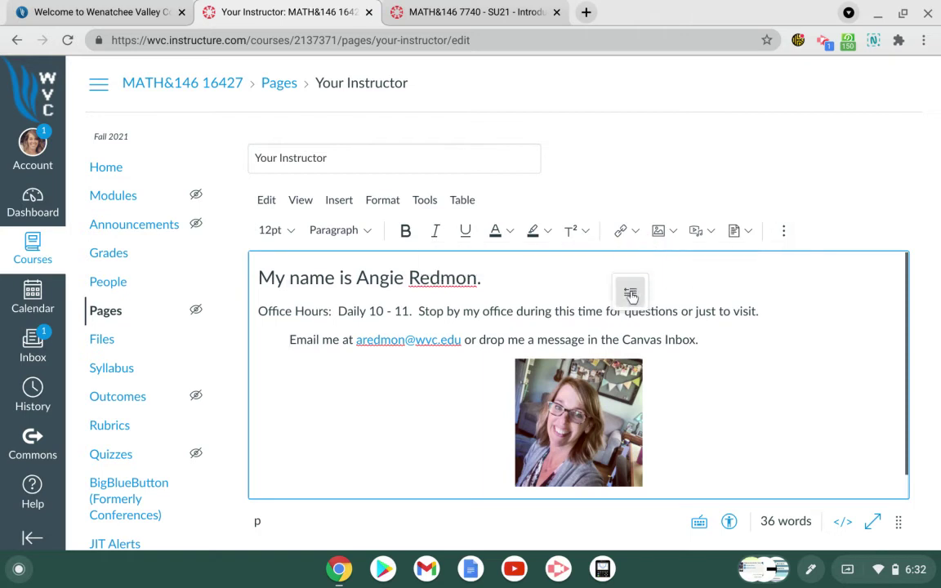
click(631, 294)
scroll(746, 326, down, 5)
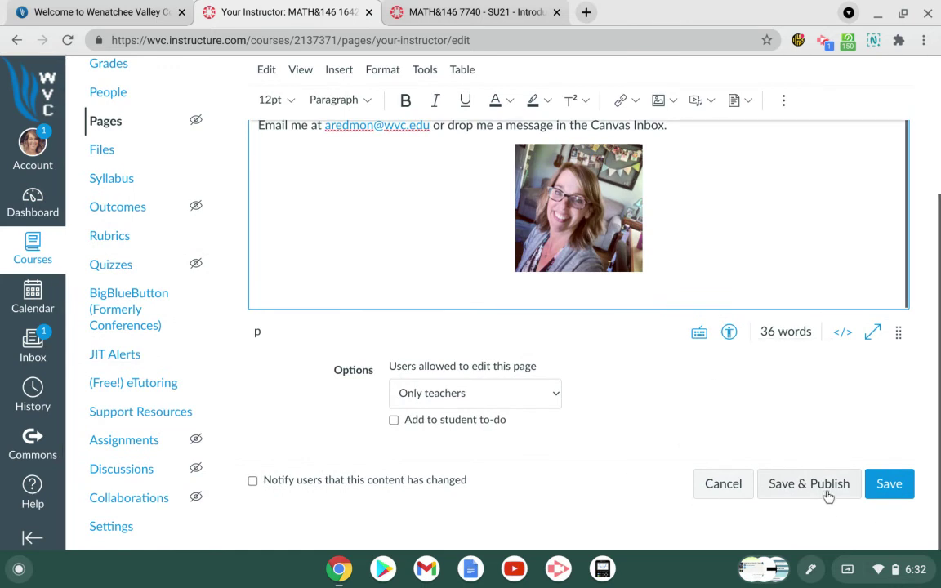
Step: Save and publish the Your Instructor page, then publish the Course Documents module
click(827, 492)
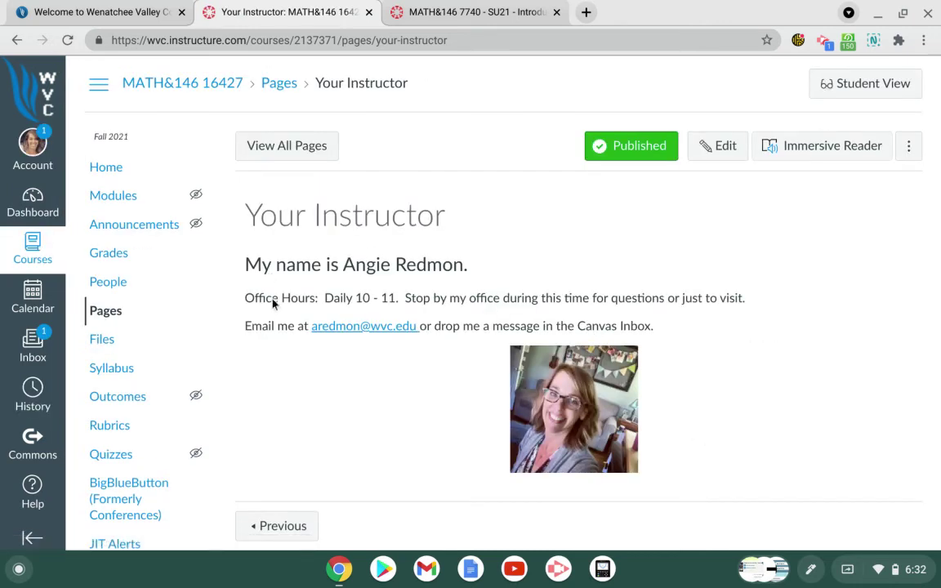
click(127, 194)
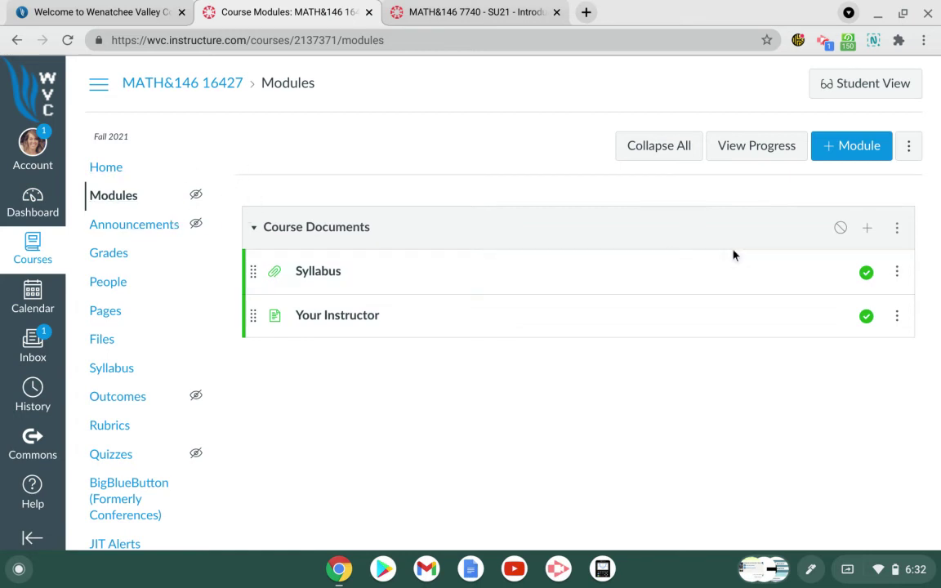
click(842, 229)
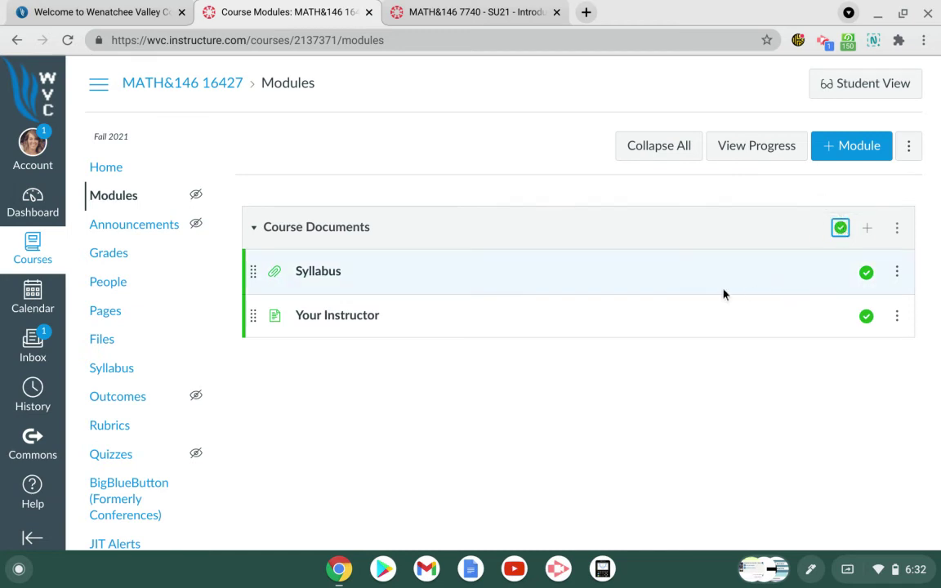
Step: Add a new discussion named 'Introduce Yourself' to Course Documents and open it
click(867, 229)
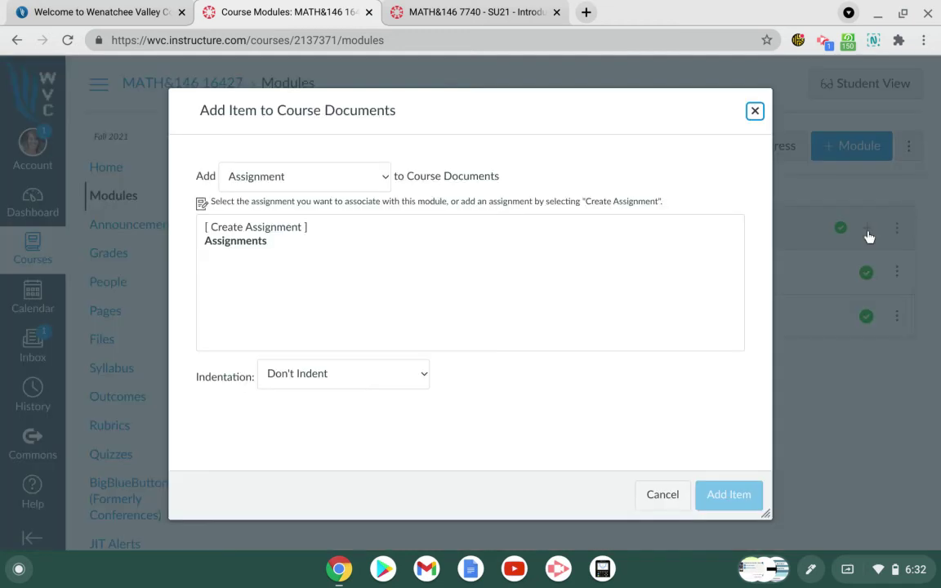
click(387, 178)
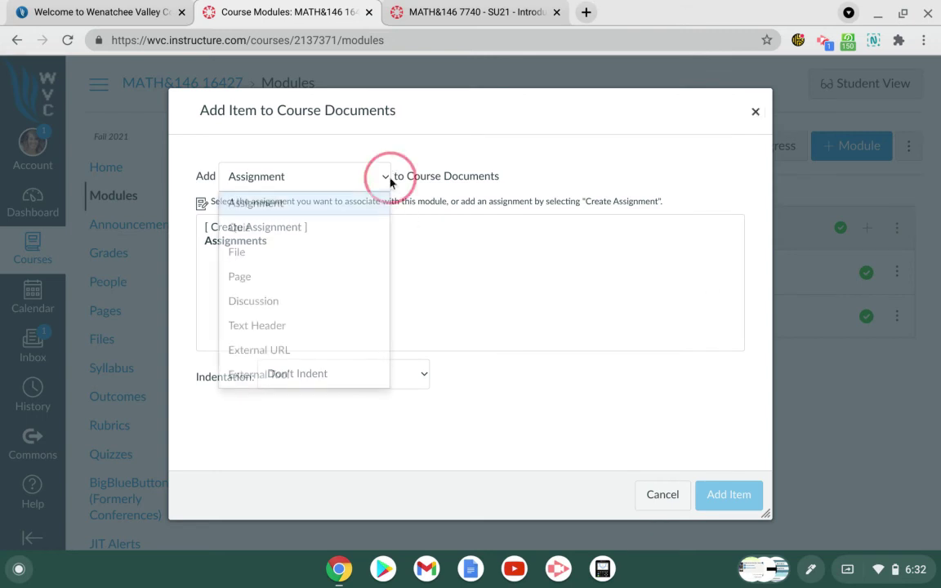
click(334, 301)
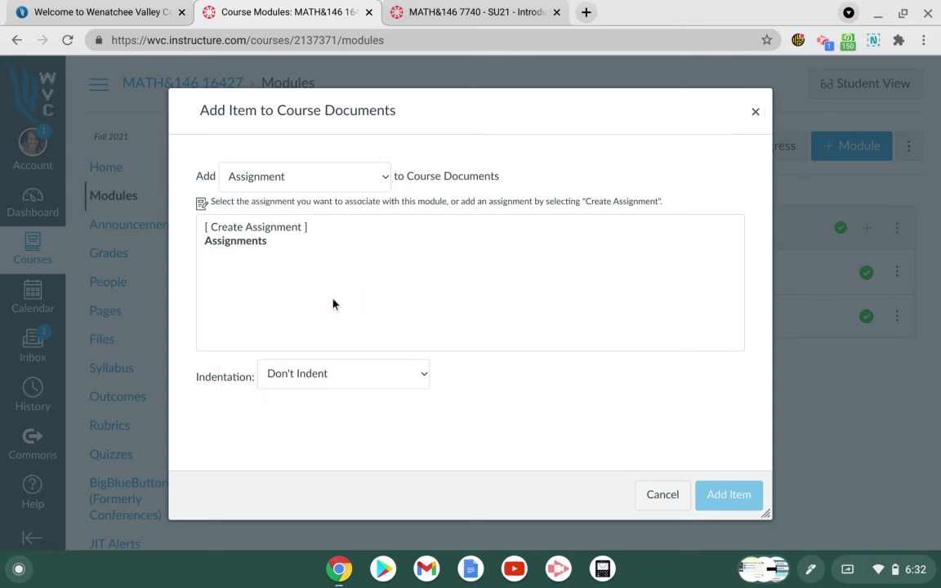
click(258, 227)
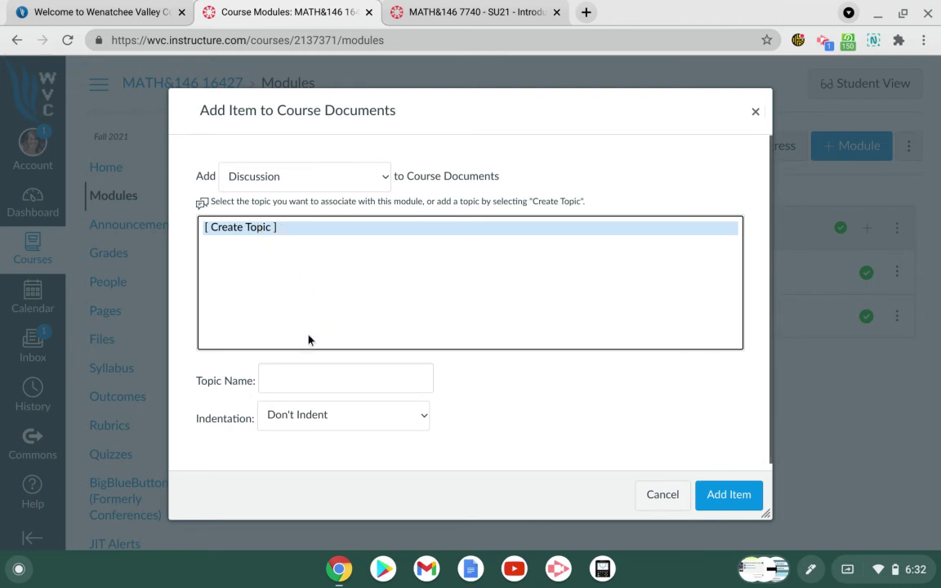
click(281, 377)
text(Intro)
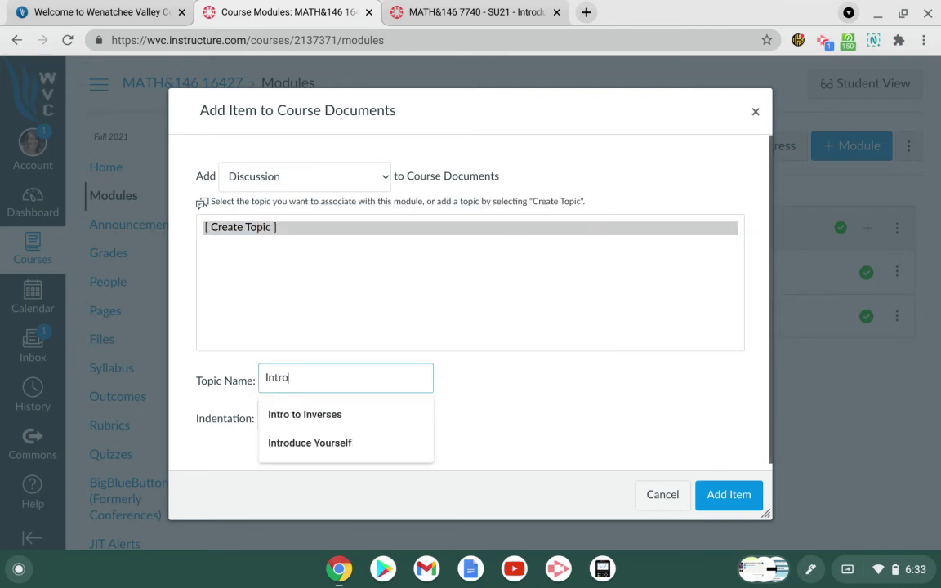
text(duce Yourself)
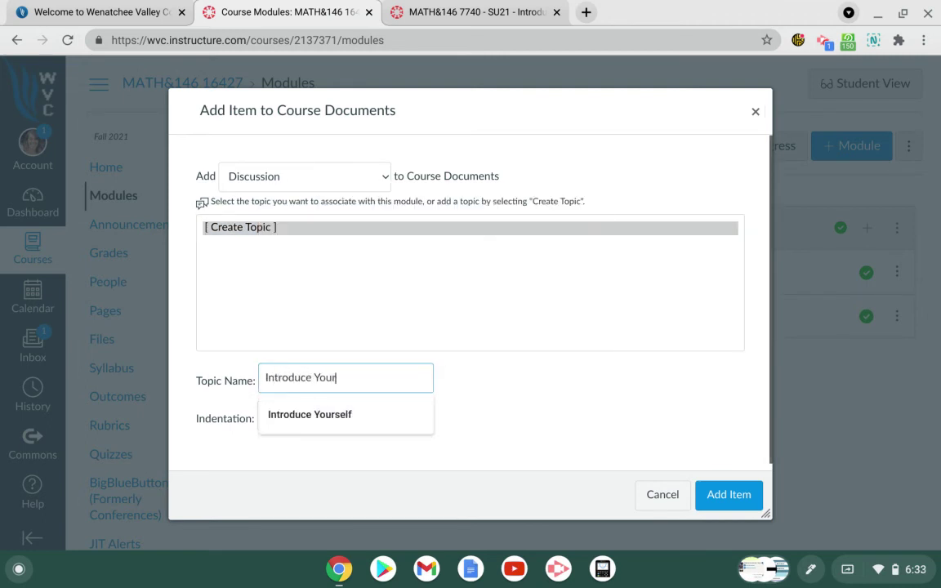
click(735, 497)
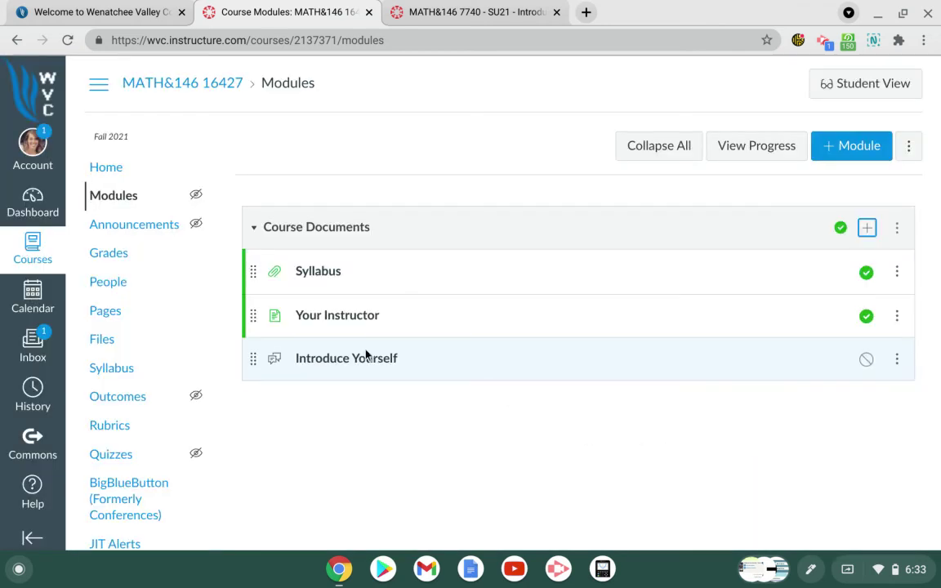
click(365, 359)
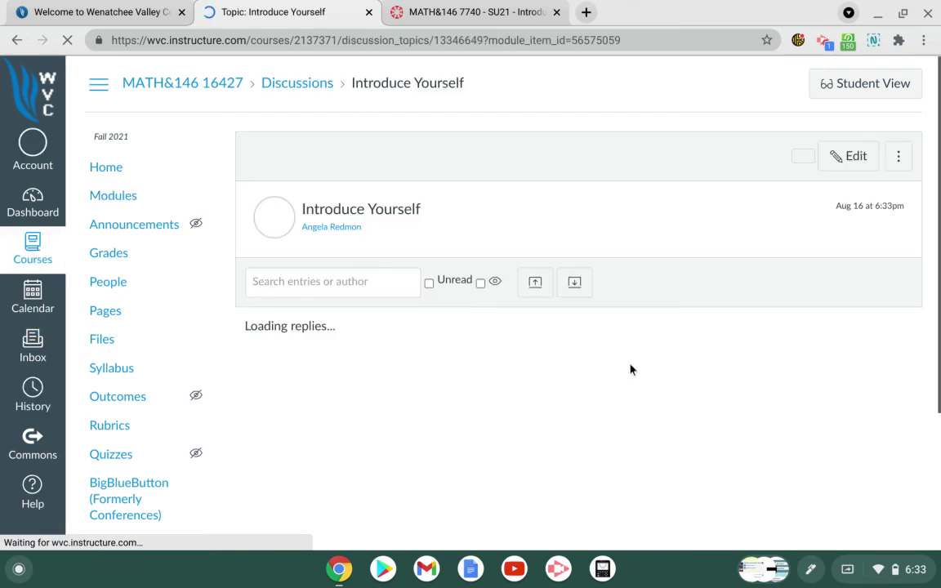
Step: Edit the discussion body to read 'Share some information about yourself with your classmates.'
click(854, 158)
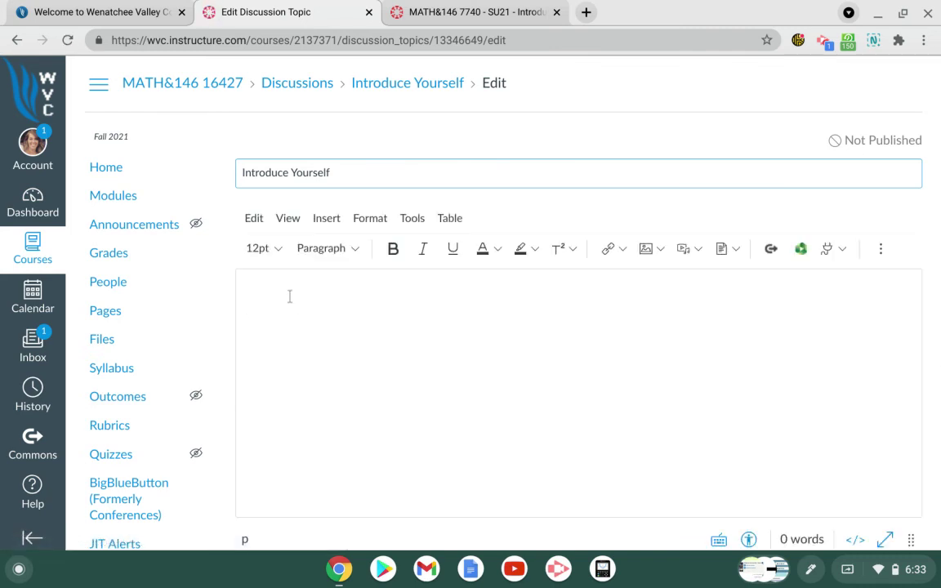
click(289, 296)
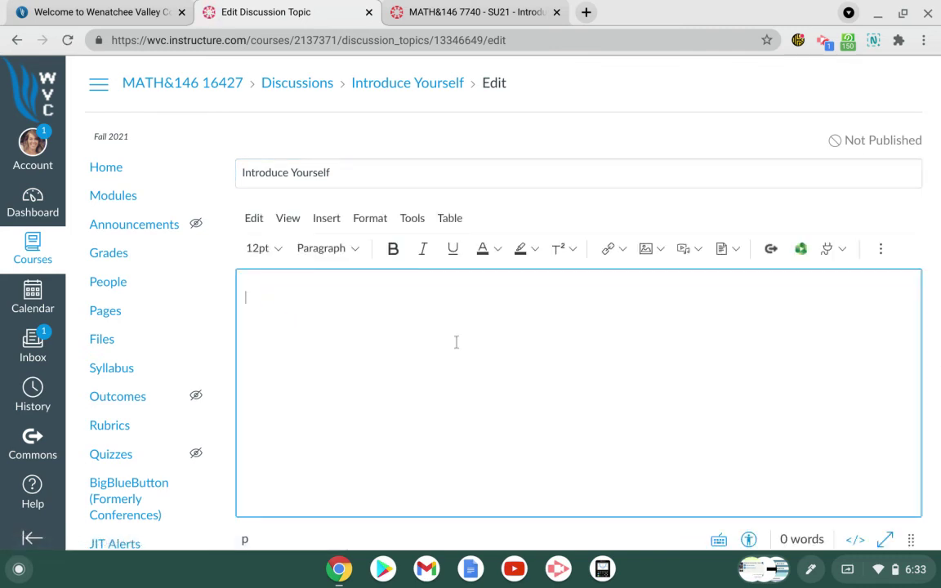
text(Share some informatin)
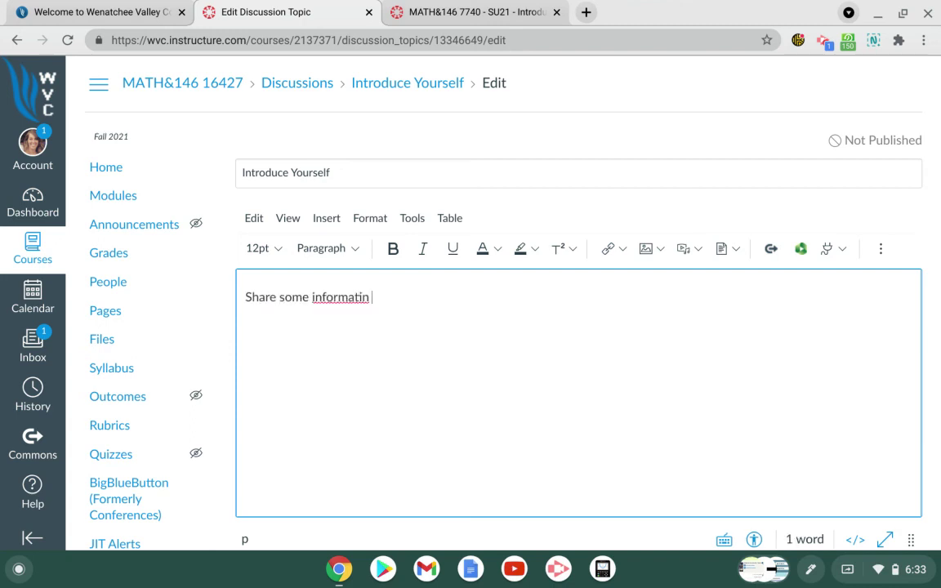
key(BackSpace)
text(on about yourself)
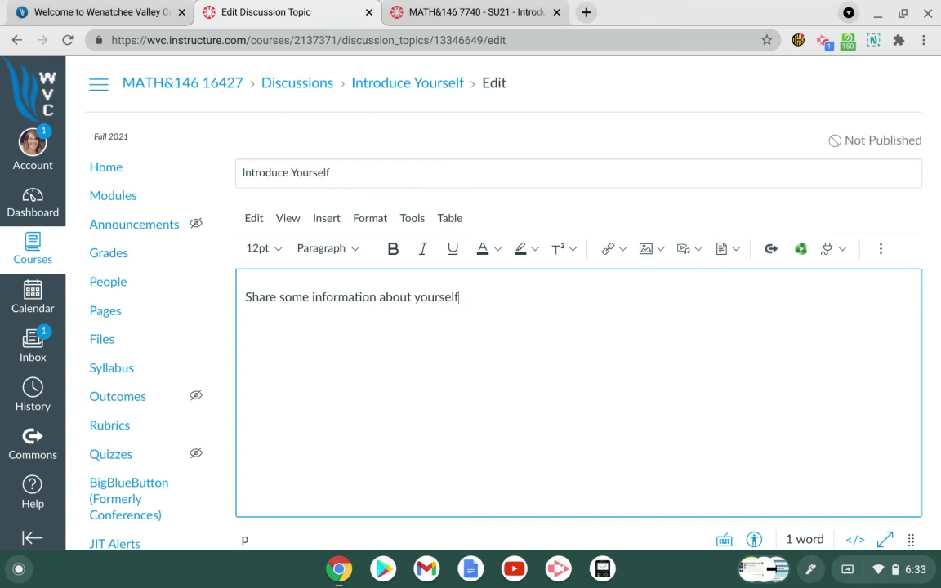
text( with your classmater)
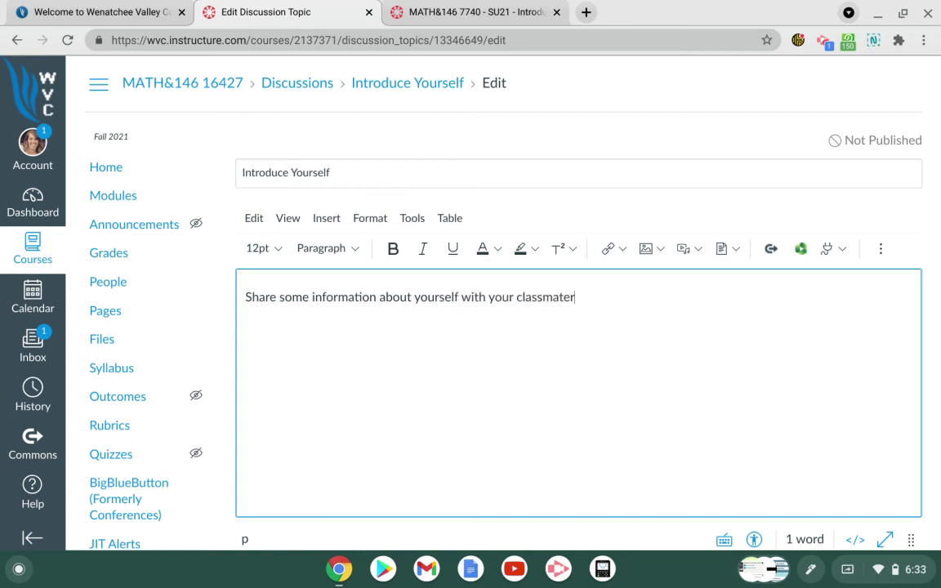
key(BackSpace)
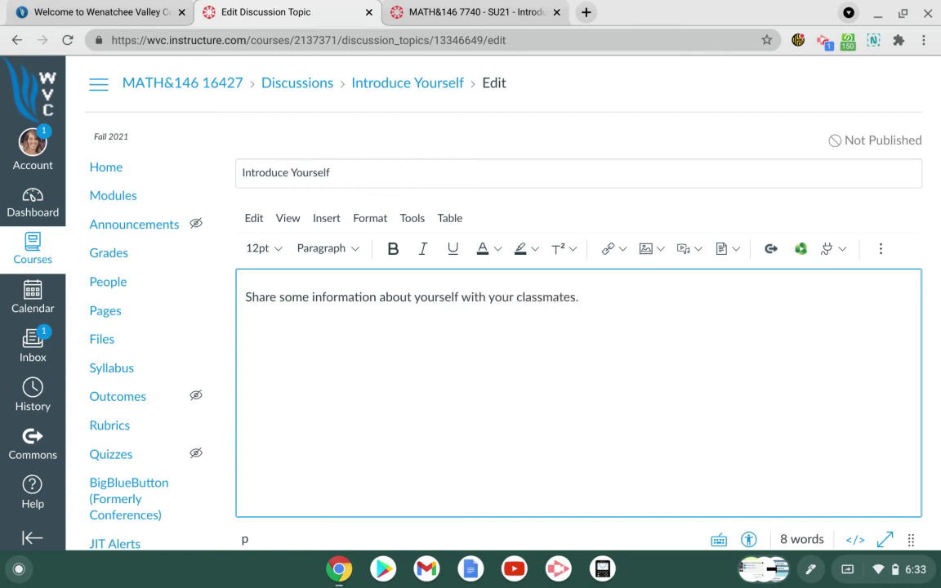
scroll(600, 360, down, 5)
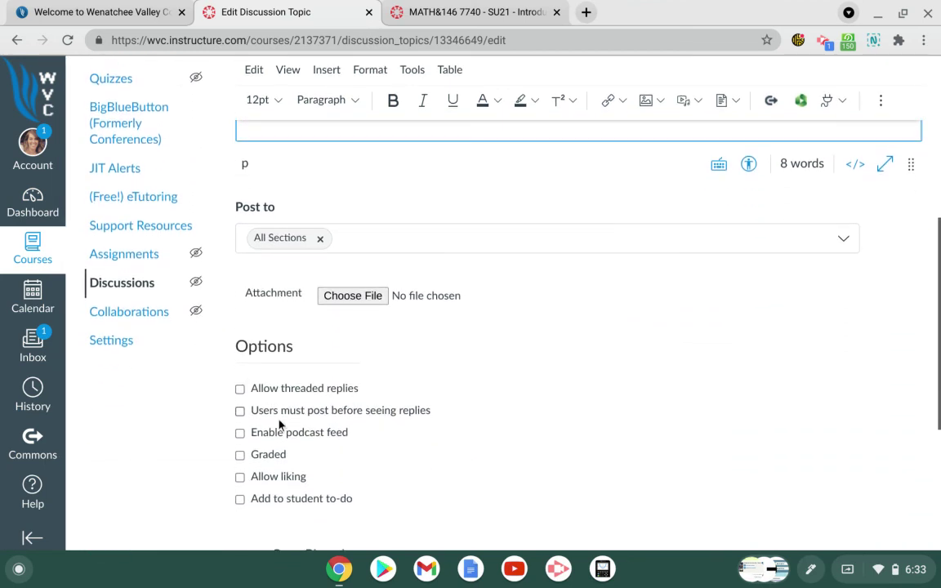
scroll(280, 422, down, 1)
scroll(279, 425, down, 2)
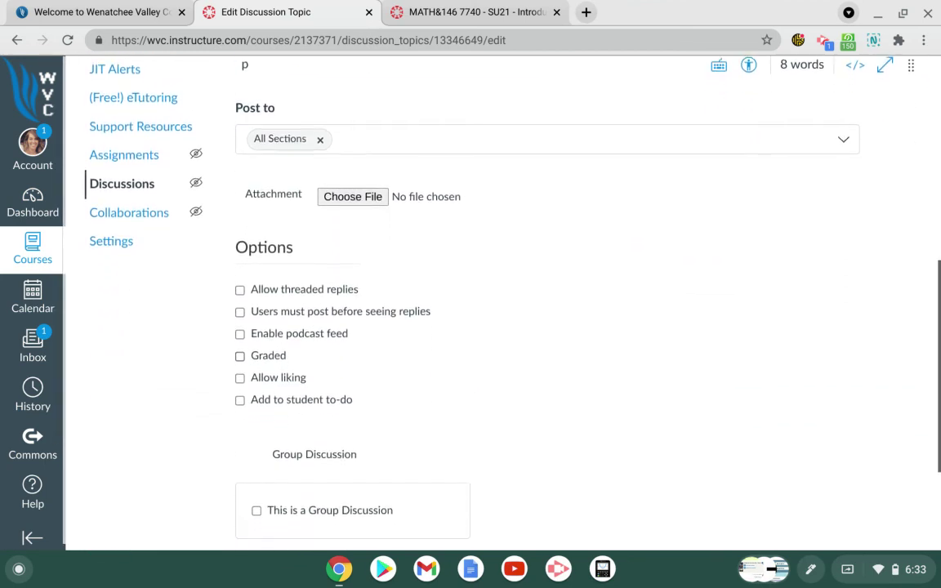
click(239, 398)
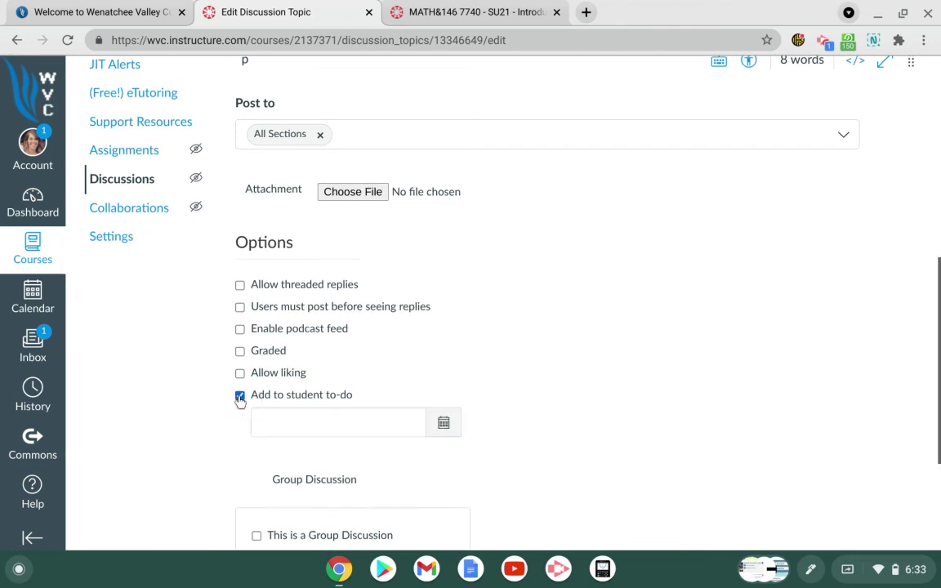
click(444, 423)
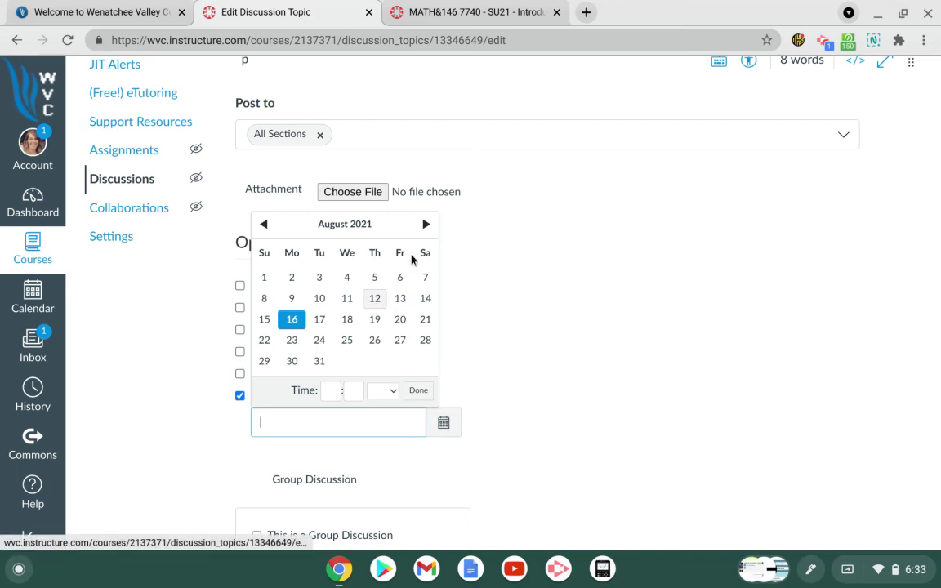
click(424, 226)
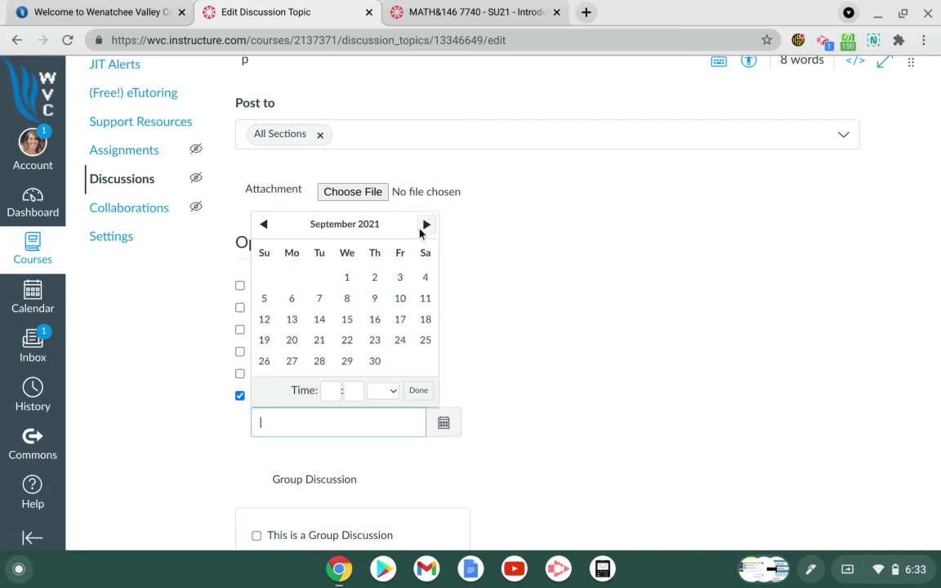
click(346, 364)
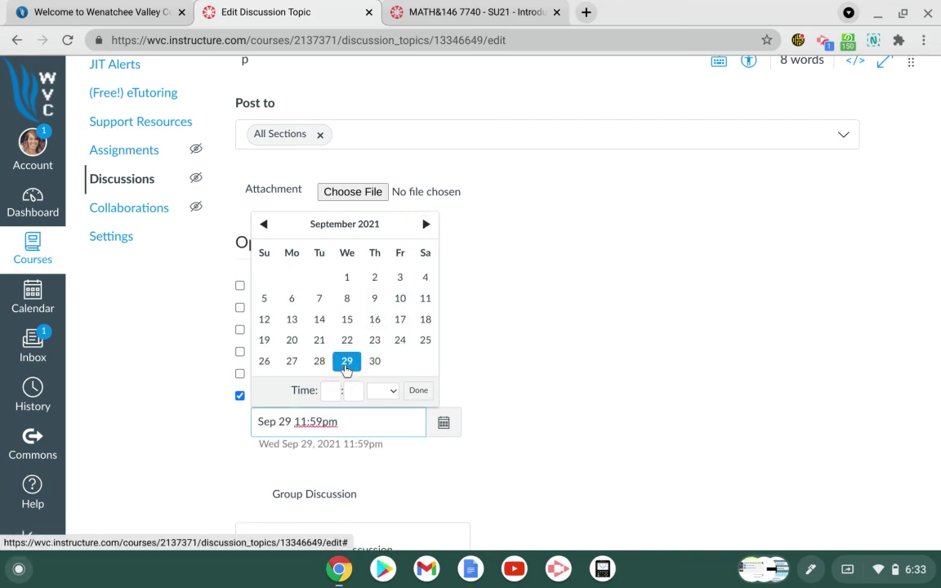
click(418, 391)
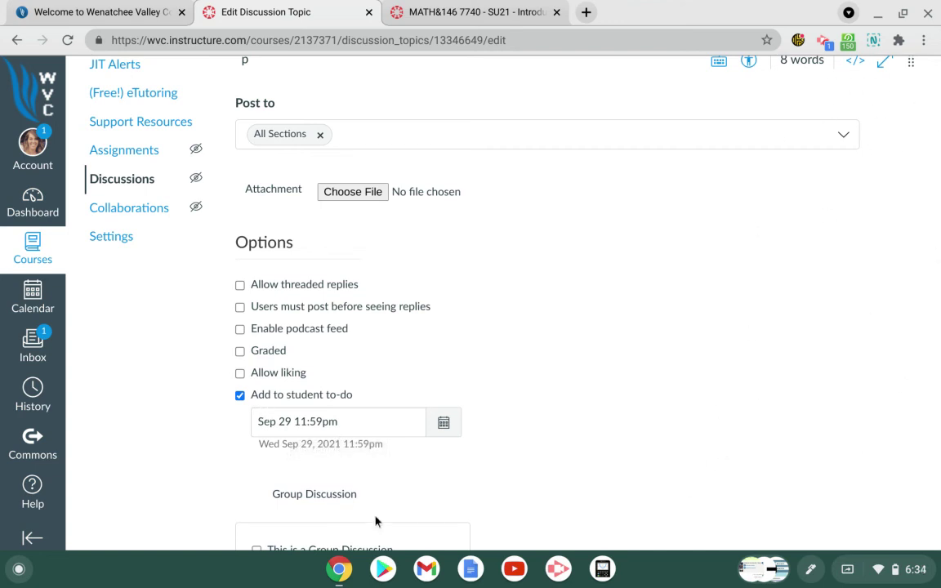
click(240, 397)
scroll(483, 371, down, 1)
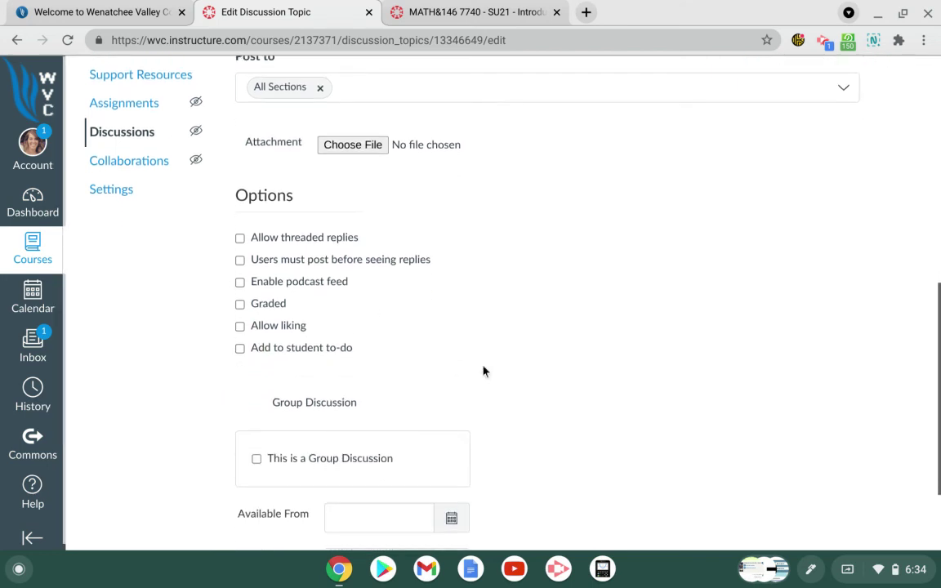
Step: Mark the discussion graded, due September 27 at 11:59pm, and save and publish it
click(240, 304)
scroll(299, 309, down, 2)
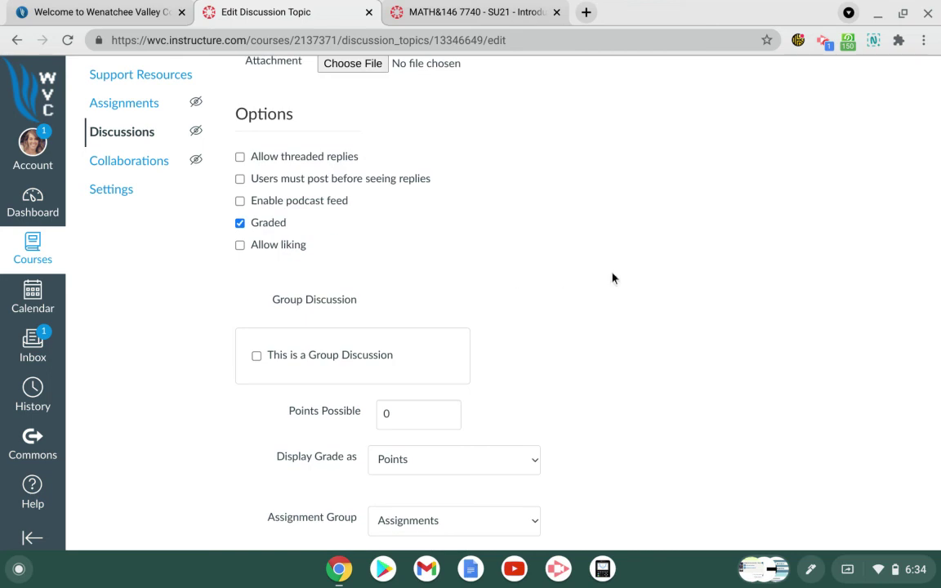
scroll(613, 278, down, 6)
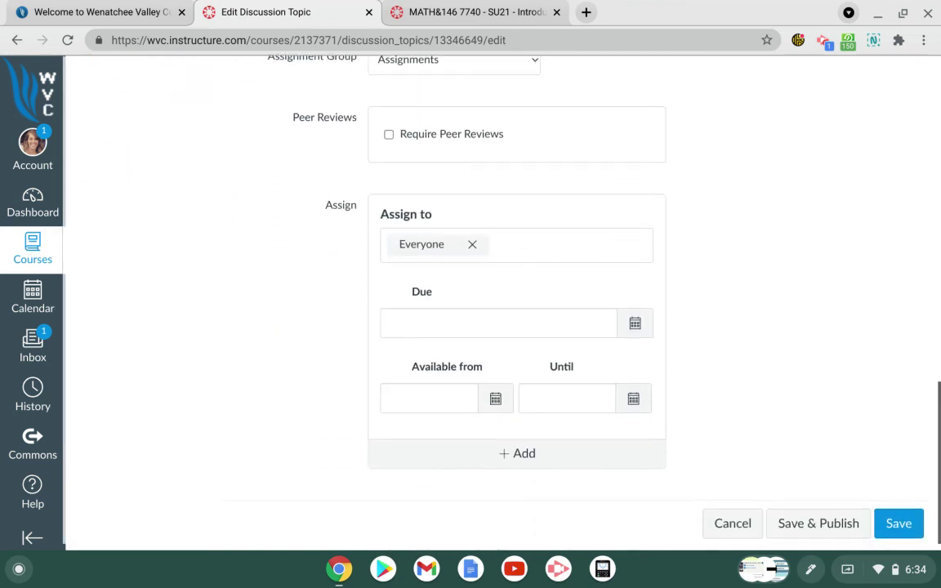
click(638, 329)
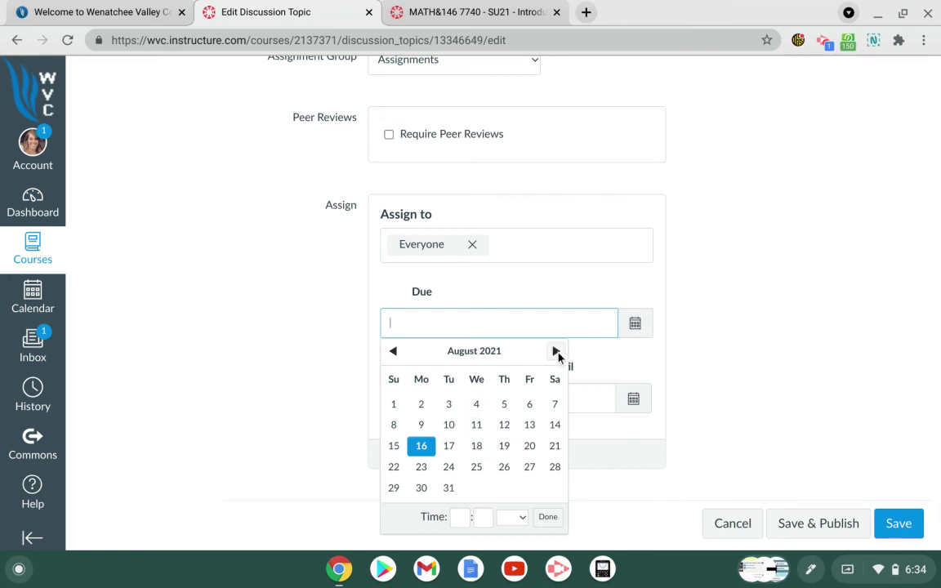
click(557, 352)
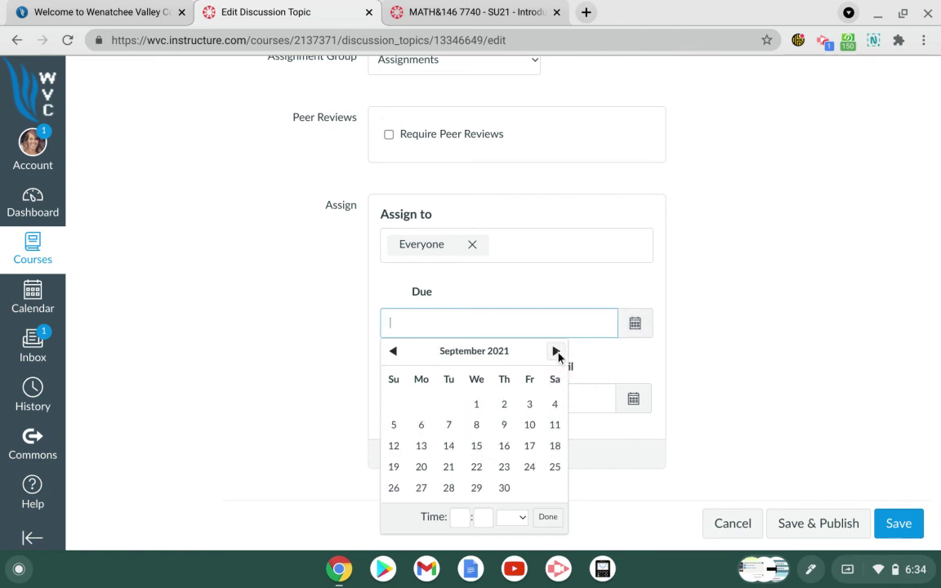
click(423, 489)
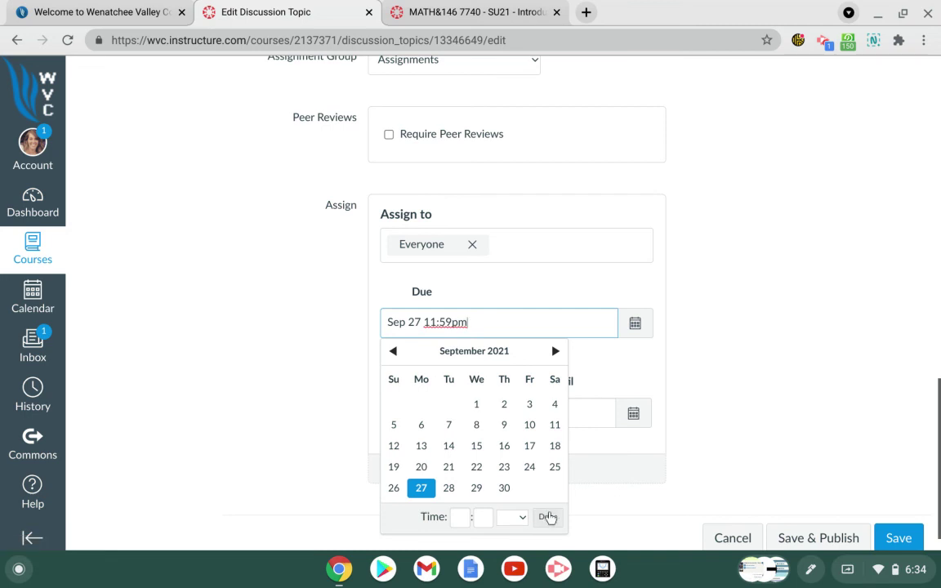
click(548, 516)
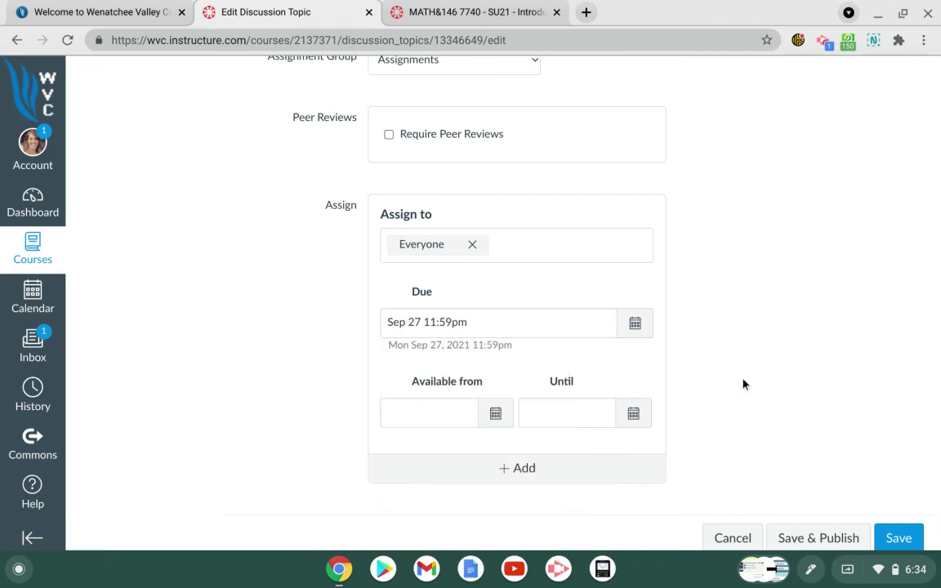
scroll(746, 383, down, 1)
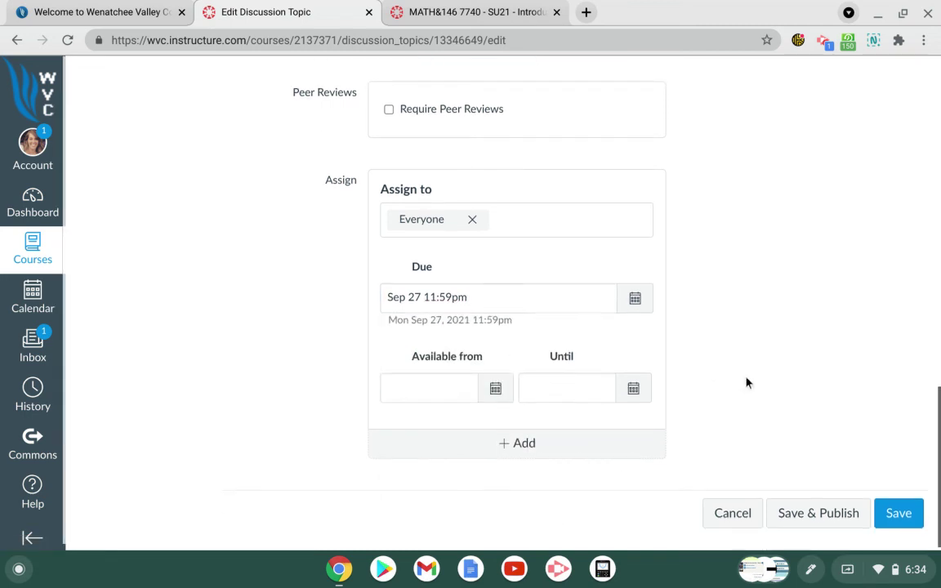
click(806, 513)
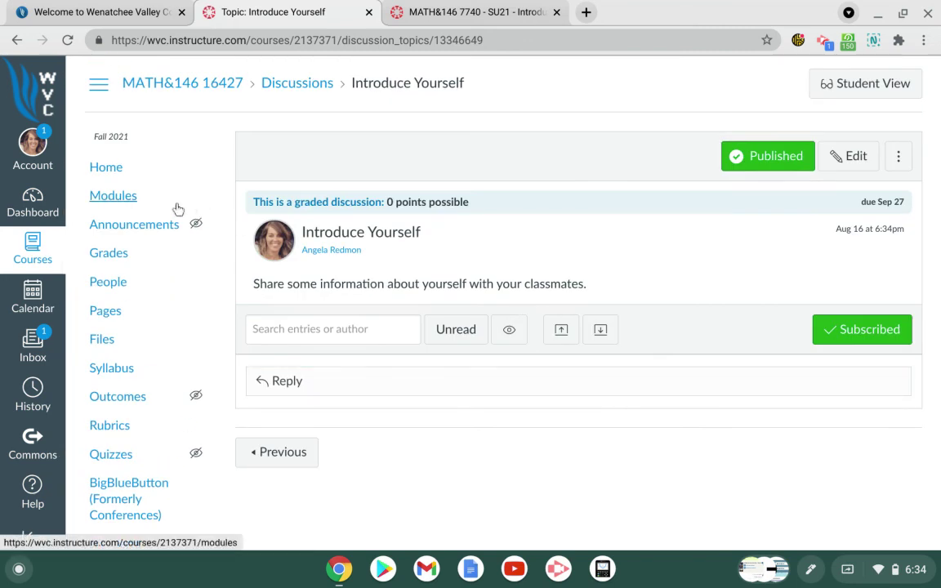
Step: Go to Modules, preview the course in Student View, then return to instructor view
click(122, 200)
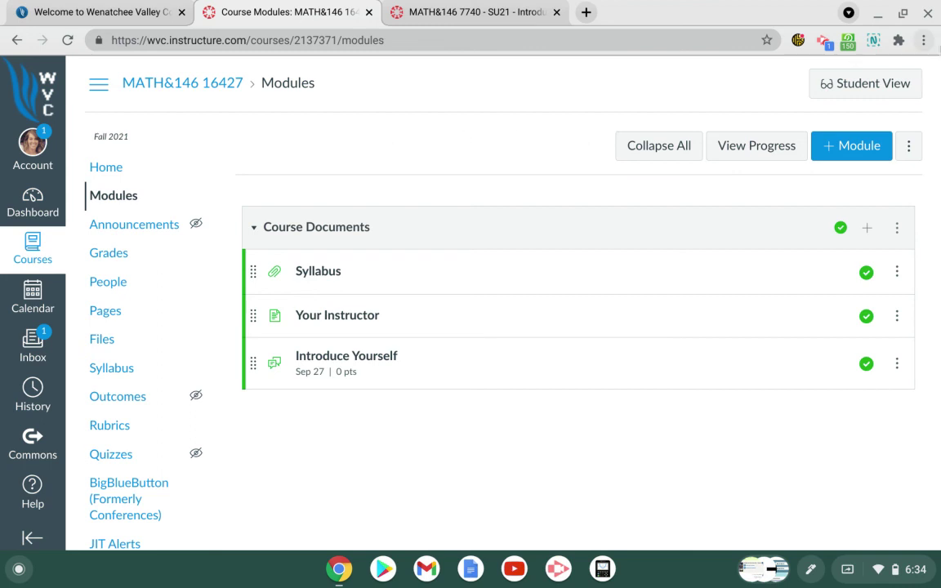
click(895, 85)
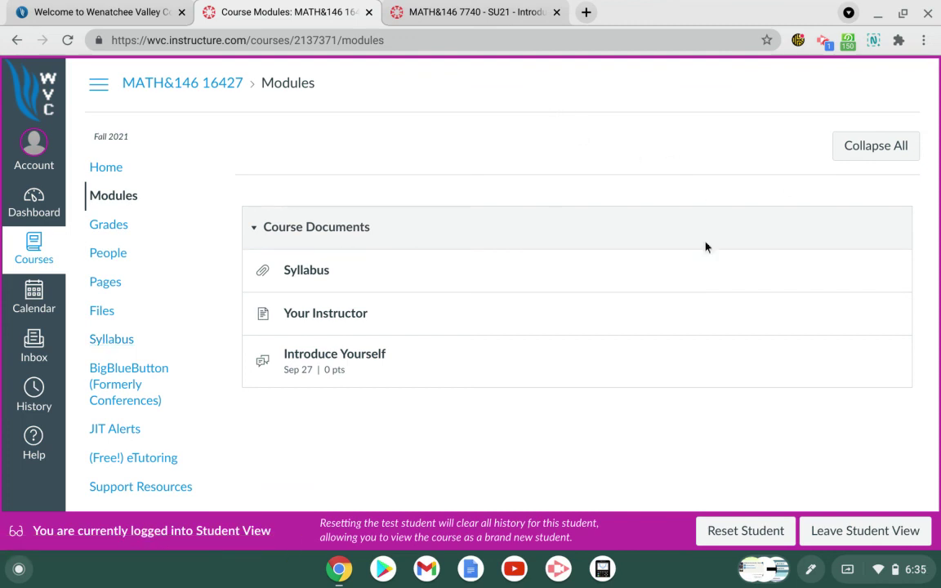
click(864, 533)
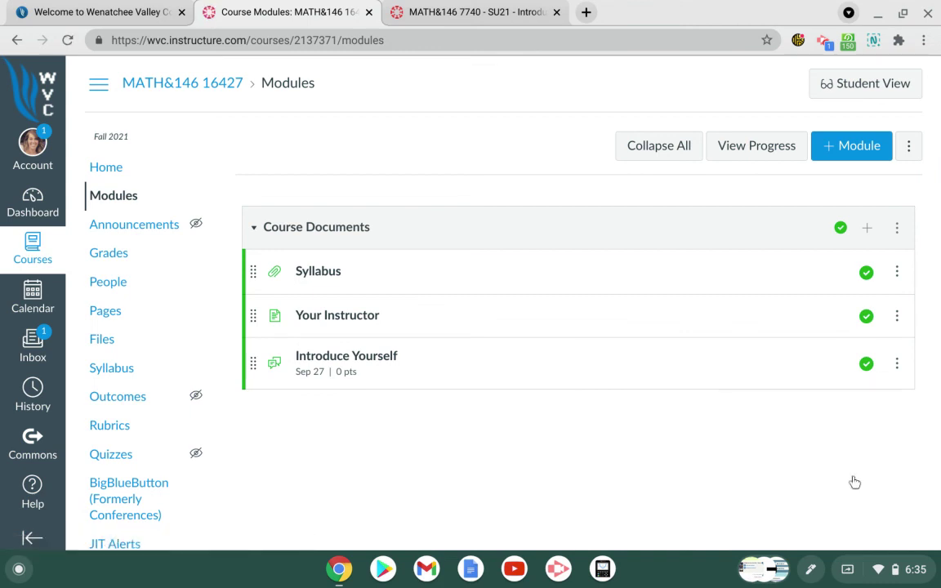
click(826, 41)
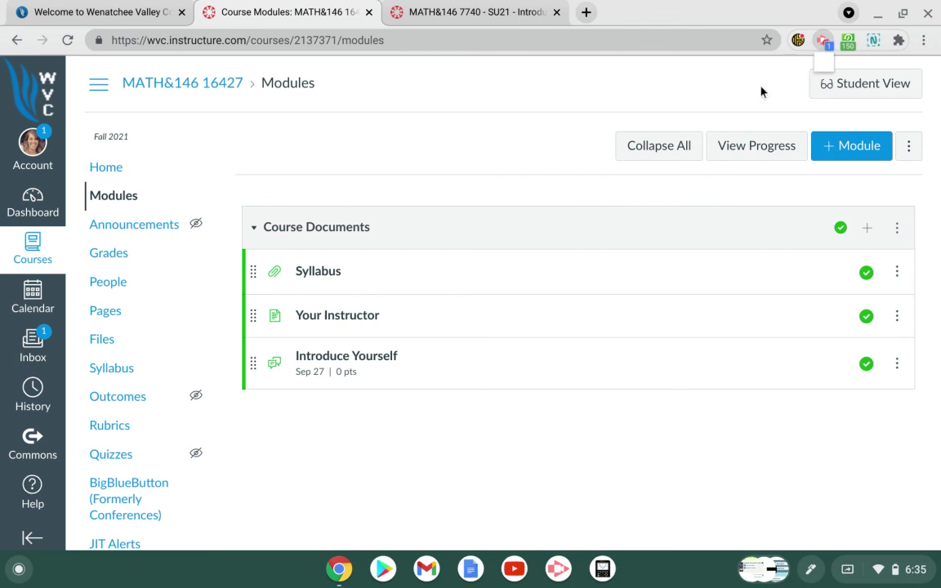